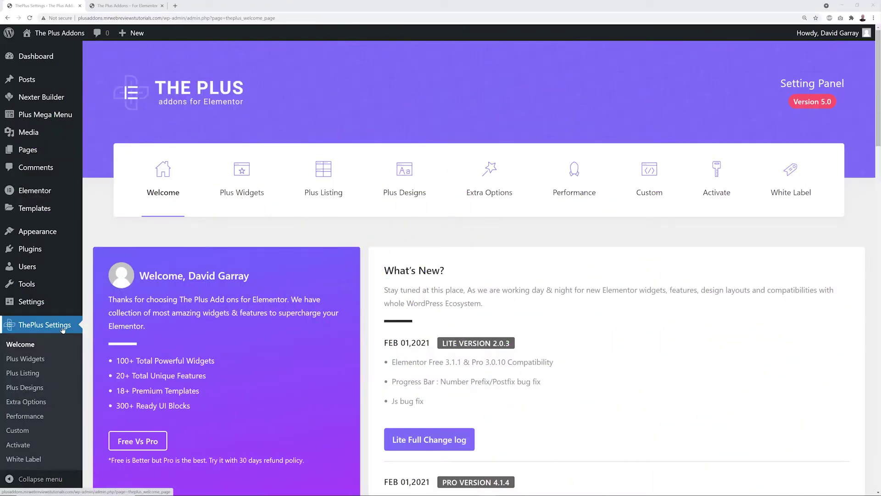
# Save the Plus Widgets settings with the Age Gate widget enabled, and purge all of the plugin's cache.
pyautogui.click(39, 359)
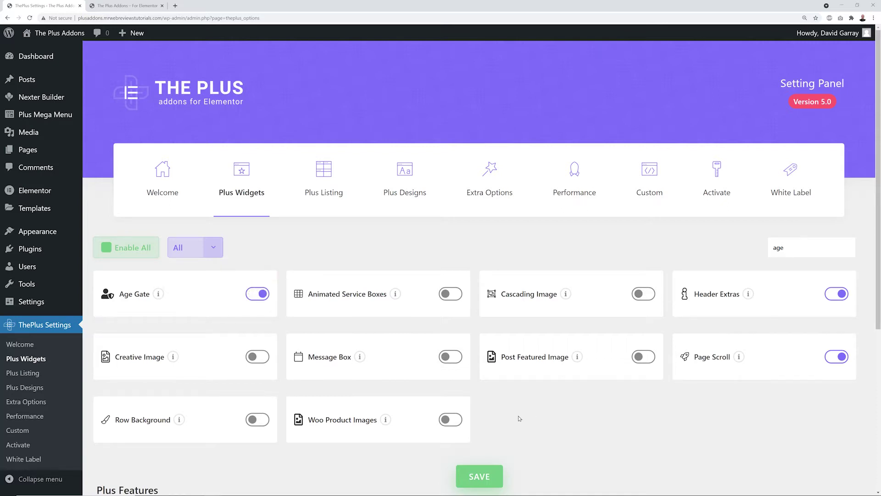
pyautogui.click(489, 476)
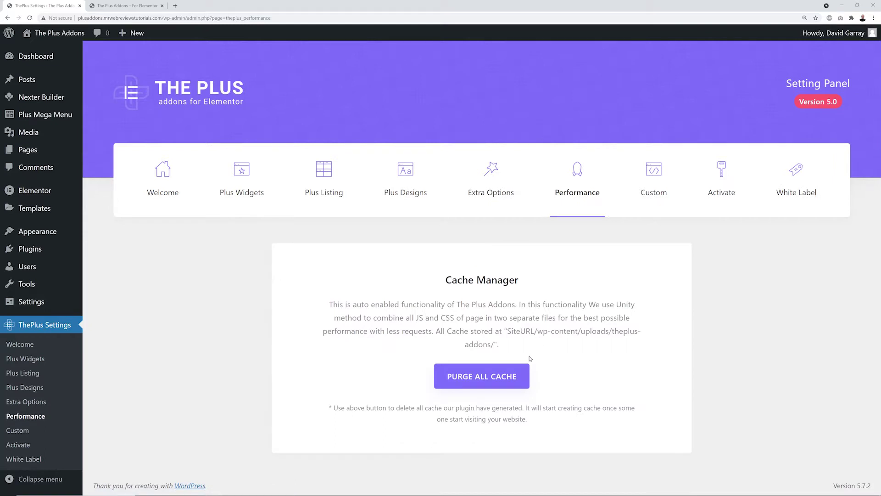
pyautogui.click(519, 372)
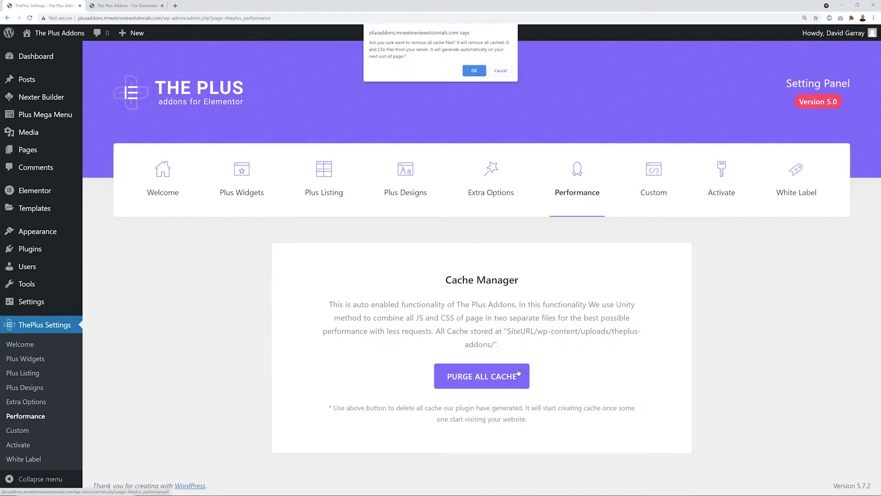
pyautogui.click(476, 73)
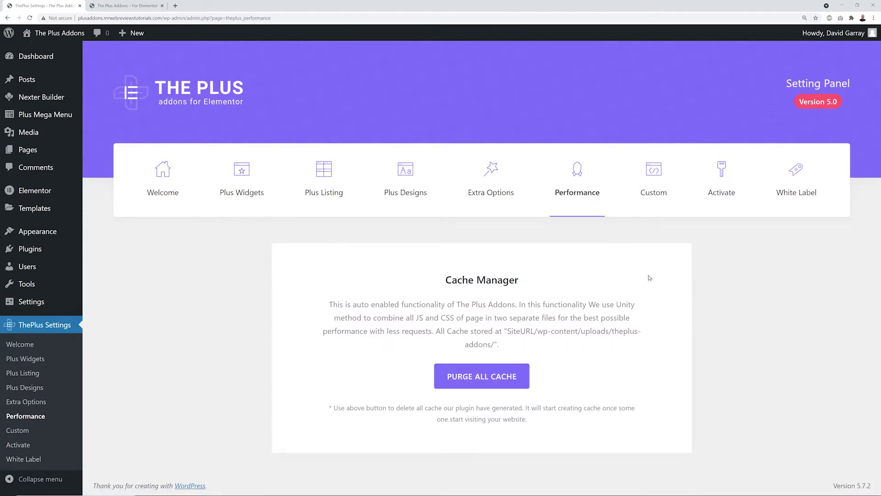
pyautogui.press('F11')
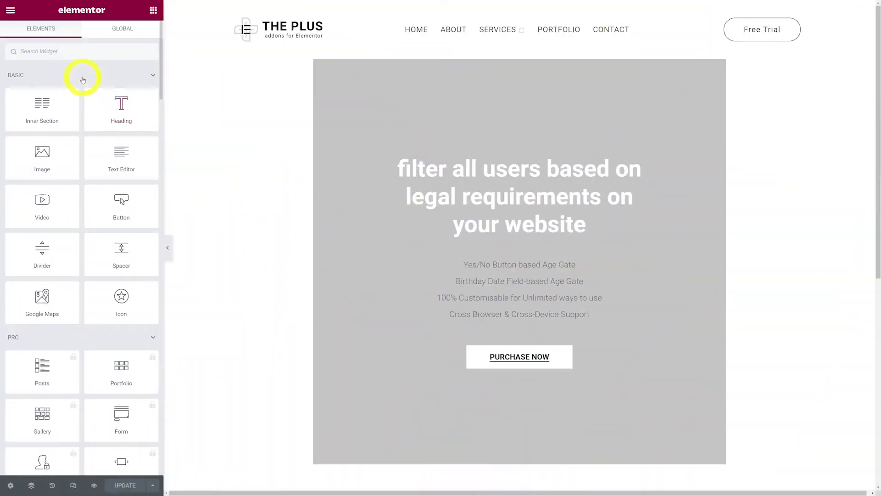
# Search the Elementor widgets for "age" and place the Age Gate widget below the section containing the Purchase Now button.
pyautogui.scroll(-20, 83, 81)
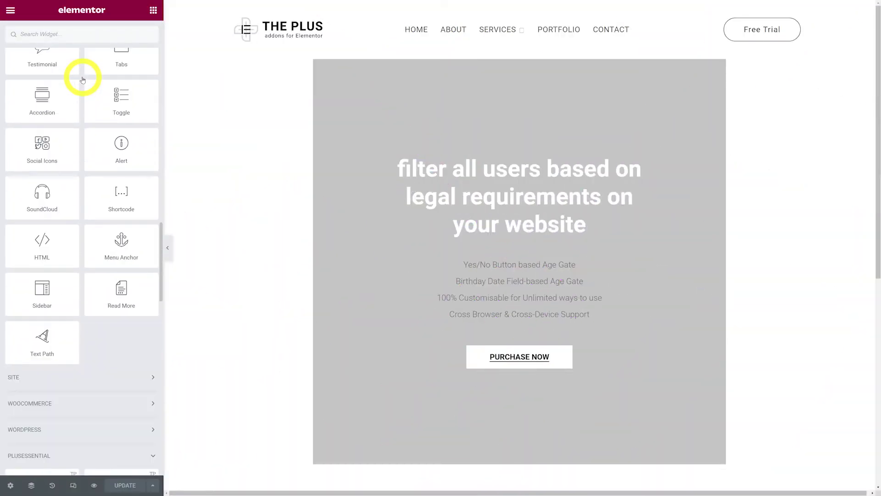
pyautogui.scroll(-2, 83, 80)
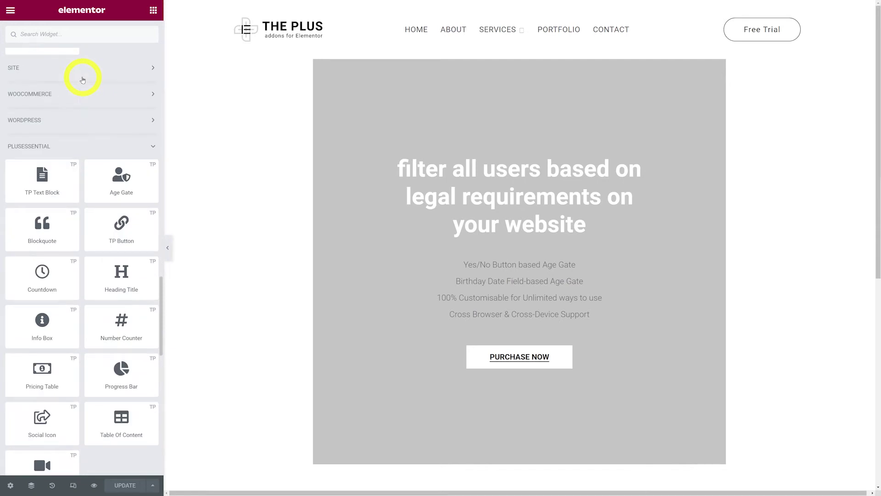
pyautogui.scroll(-2, 83, 81)
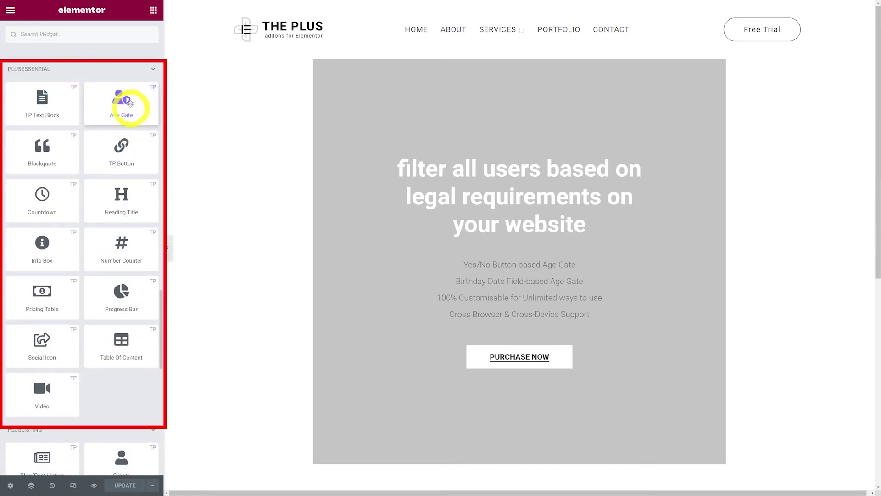
pyautogui.click(82, 34)
pyautogui.write('age')
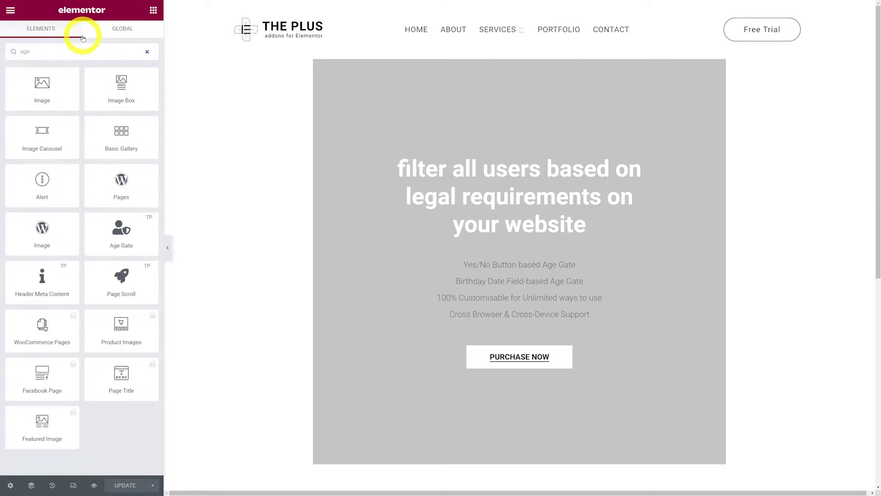
pyautogui.click(128, 243)
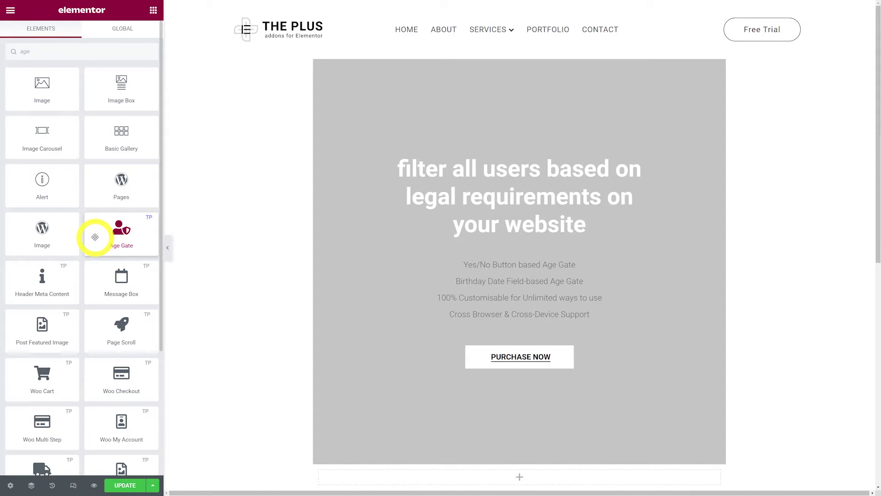
pyautogui.scroll(-5, 252, 207)
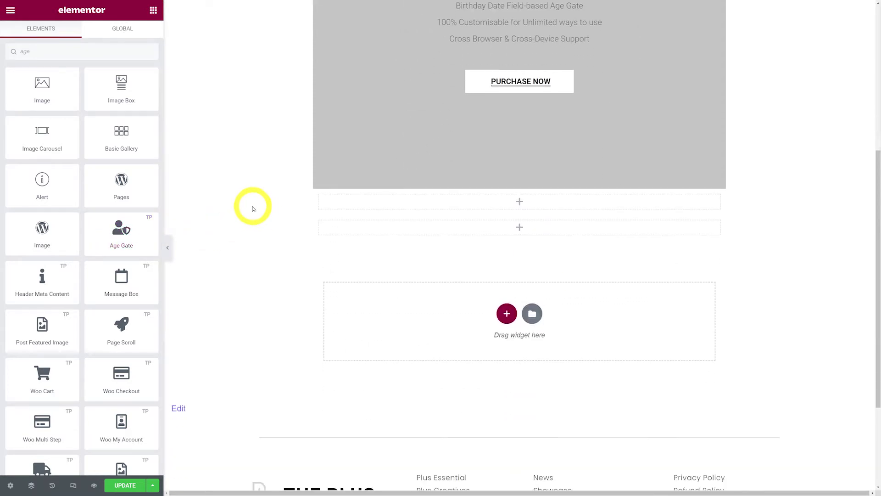
pyautogui.moveTo(118, 232); pyautogui.dragTo(479, 307)
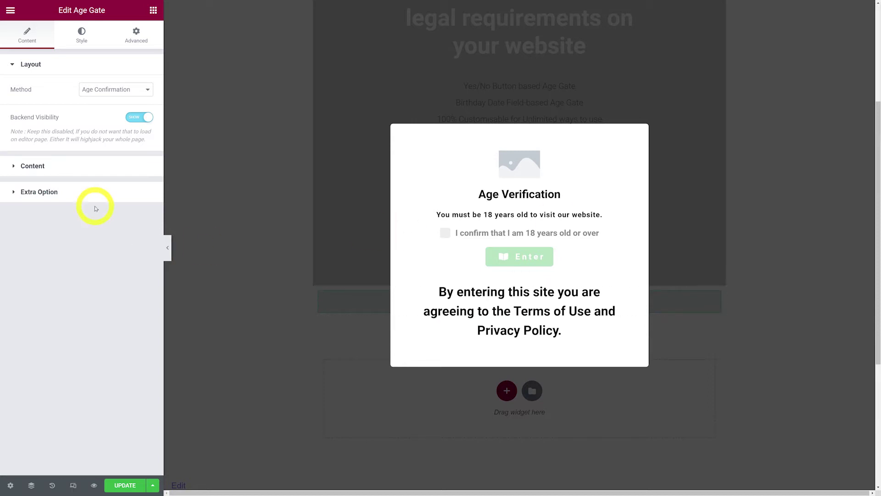
# Switch the Age Gate's backend visibility off and on, and try the Birth Date method before returning to Age Confirmation.
pyautogui.click(146, 118)
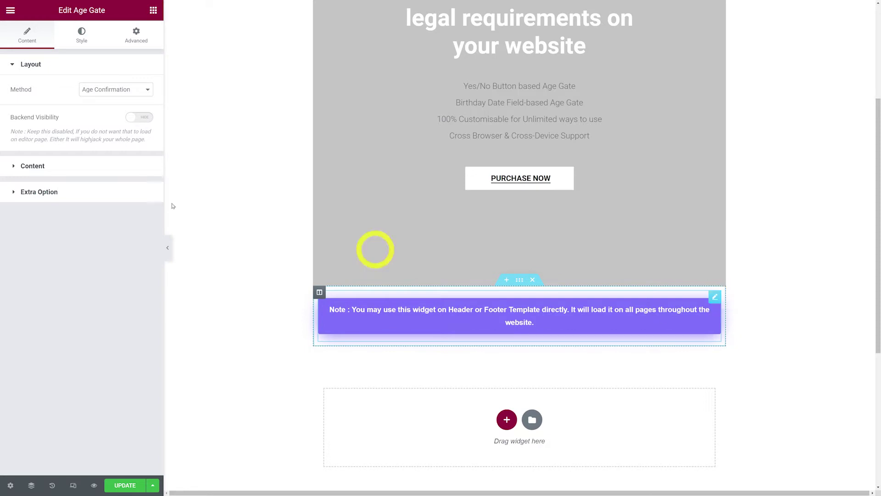
pyautogui.click(141, 117)
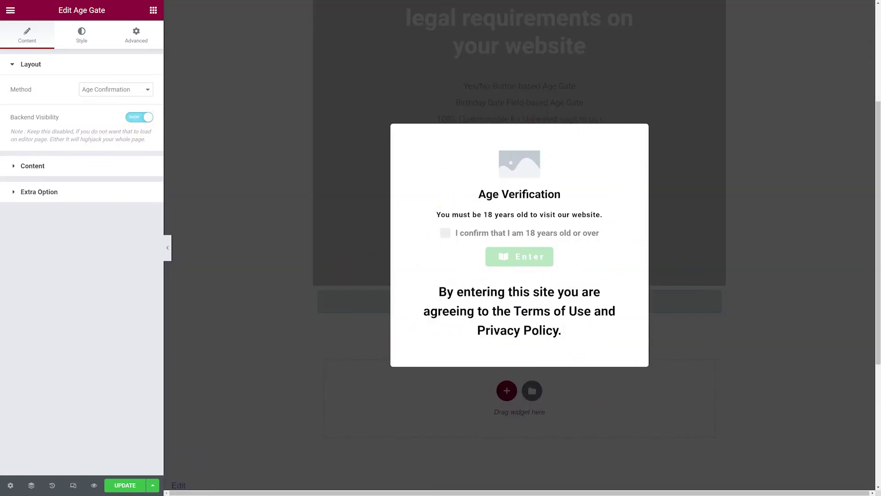
pyautogui.click(147, 92)
pyautogui.click(139, 101)
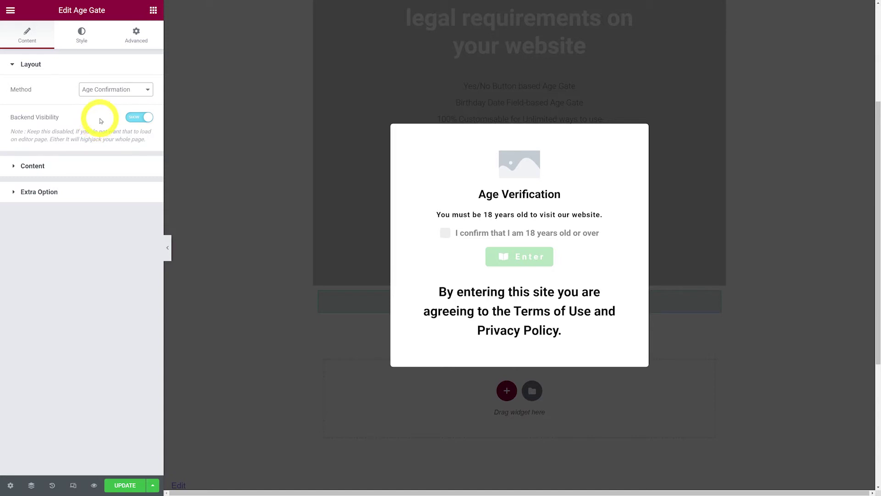
pyautogui.click(132, 95)
pyautogui.click(128, 108)
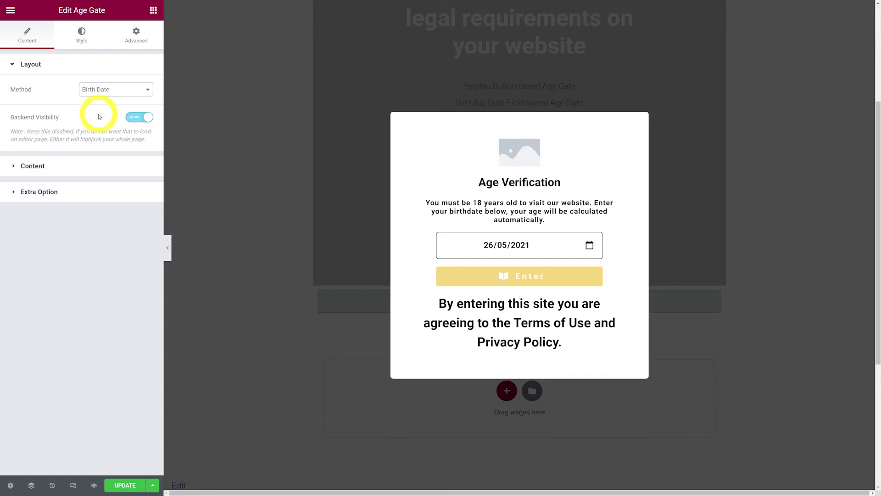
pyautogui.click(111, 90)
pyautogui.click(115, 117)
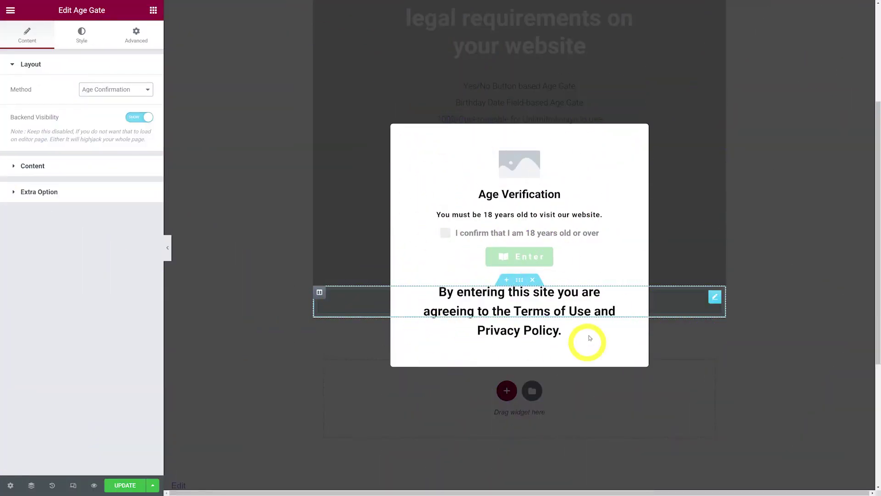
# Keep the Age Gate logo enabled and set its image to TPAE-Black-1500X600.png from the media library.
pyautogui.click(51, 167)
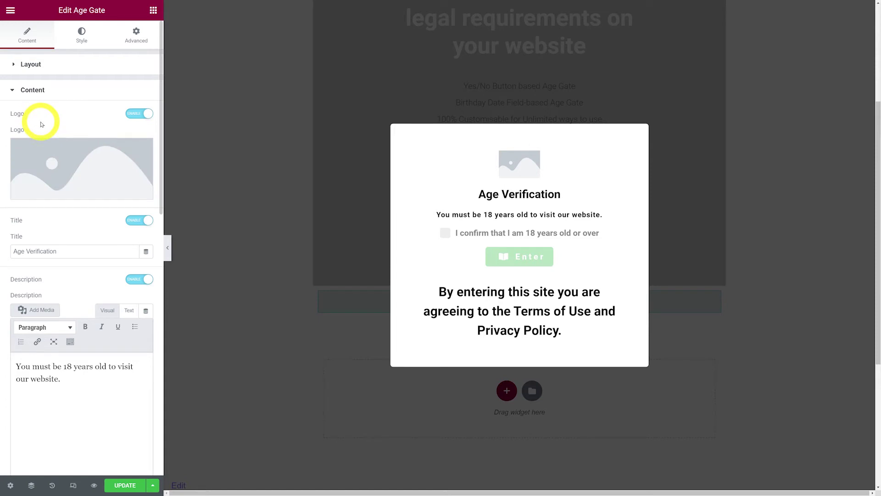
pyautogui.click(138, 114)
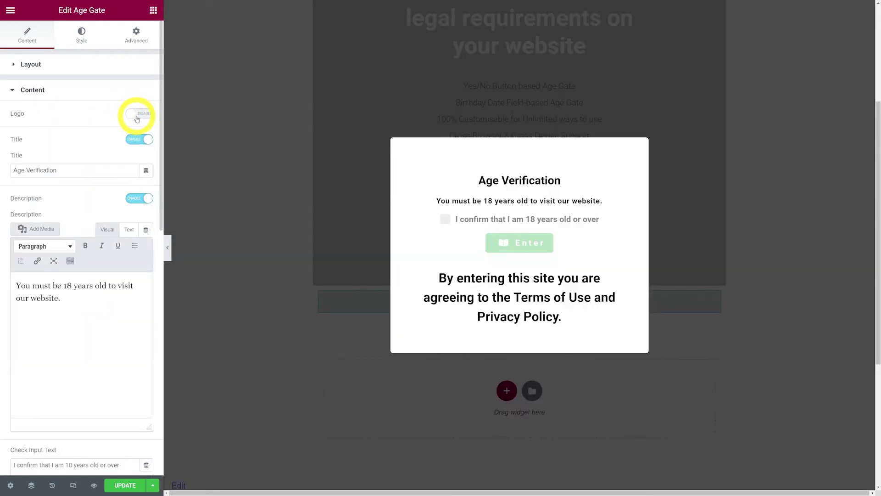
pyautogui.click(137, 118)
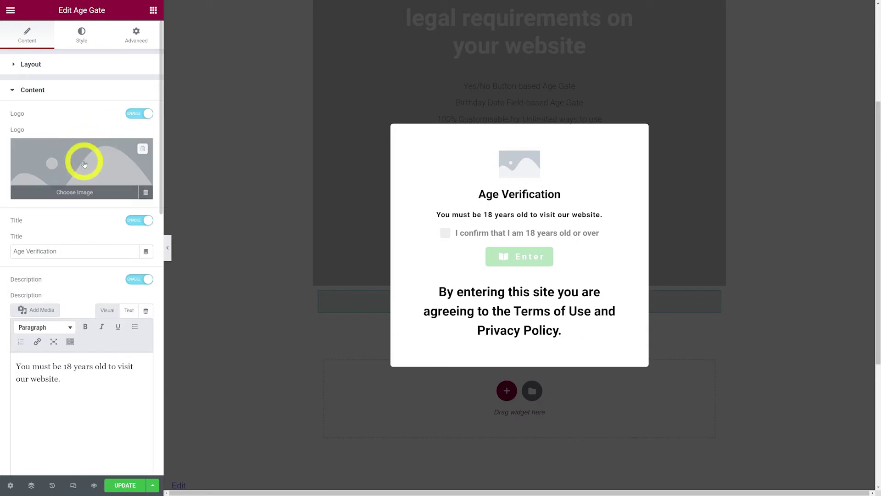
pyautogui.click(84, 165)
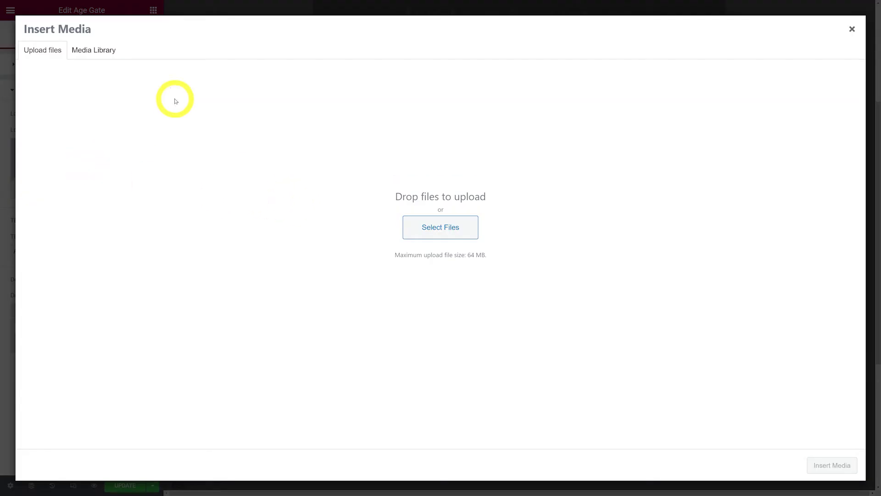
pyautogui.click(441, 227)
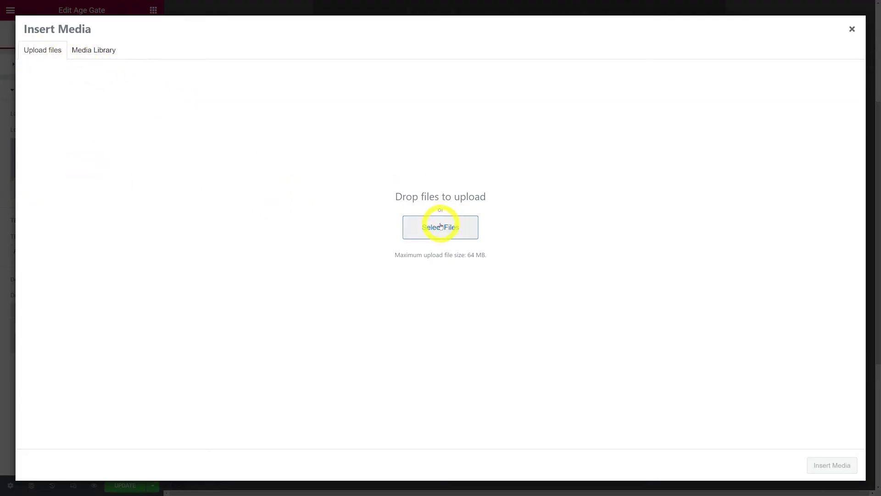
pyautogui.click(88, 55)
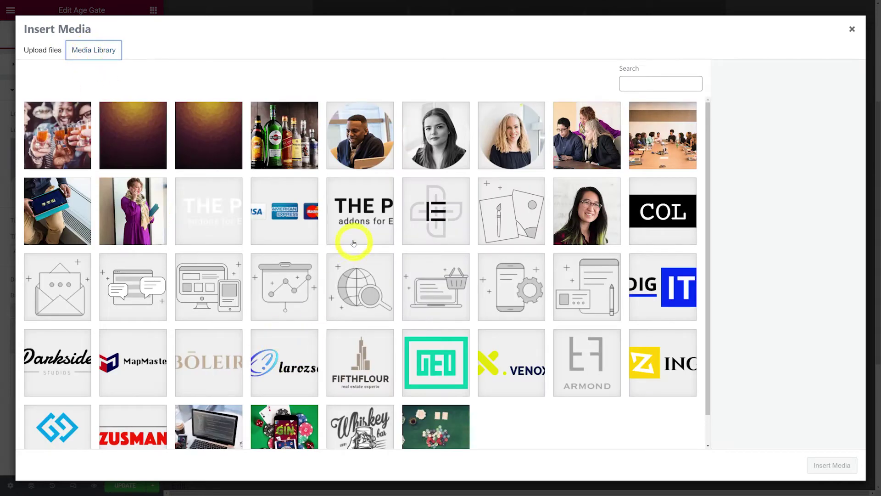
pyautogui.click(354, 224)
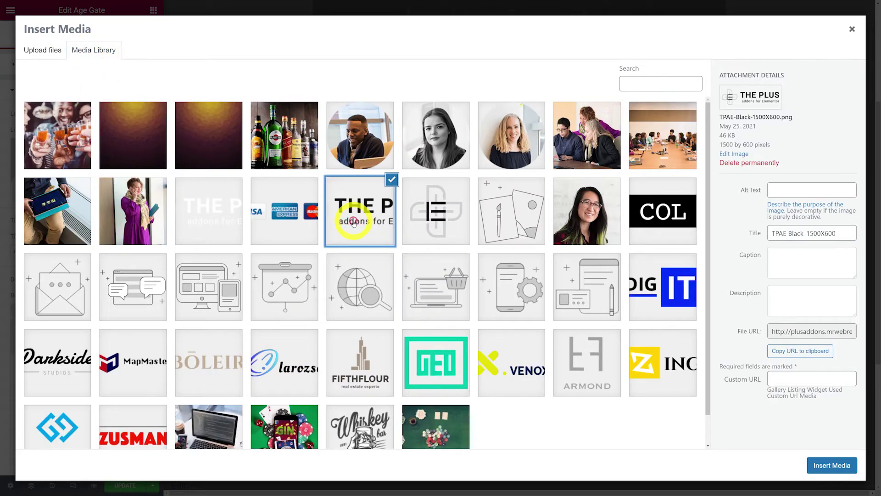
pyautogui.click(833, 466)
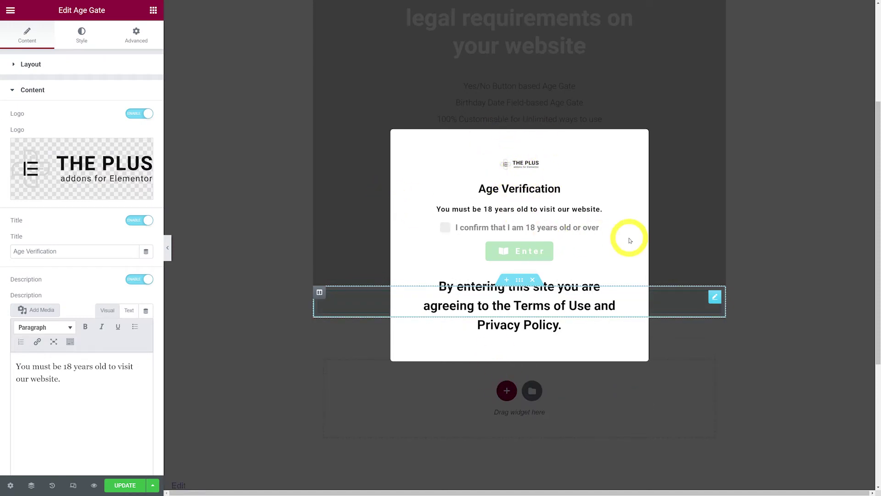
# Keep the Age Gate title enabled and change its text to "Confirm Your Age".
pyautogui.click(144, 221)
pyautogui.click(142, 222)
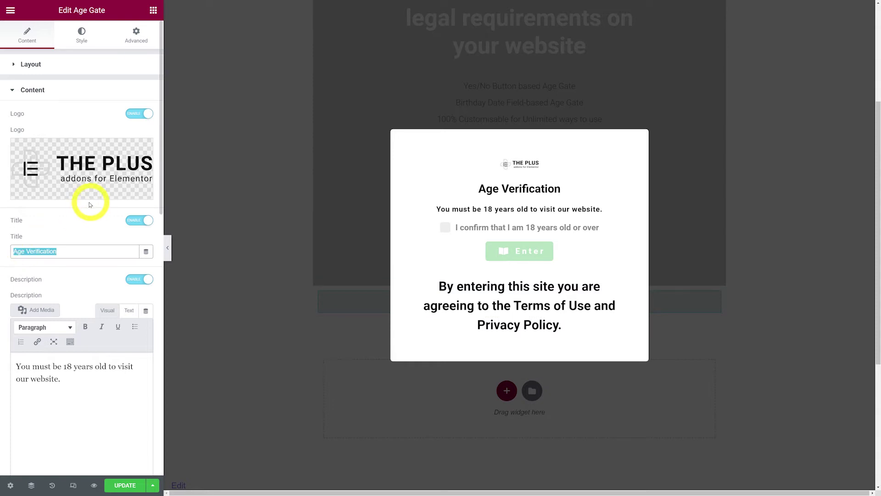
pyautogui.write('Confirm Your Age')
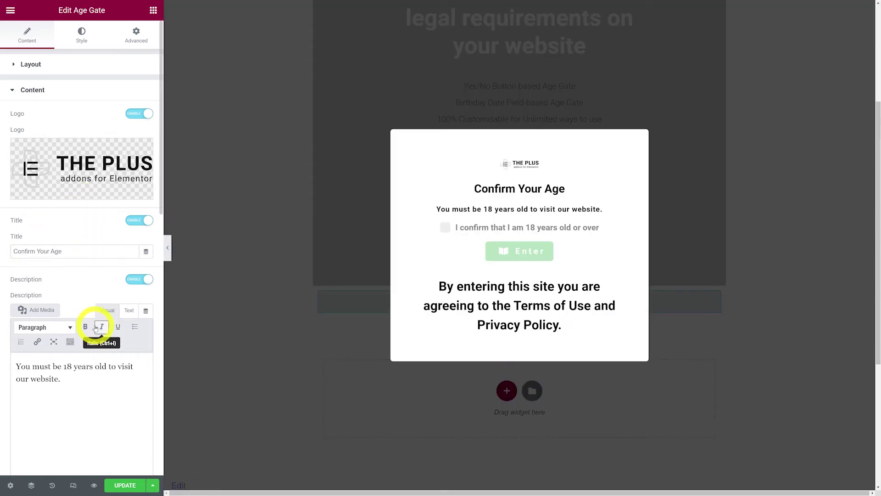
# Keep the Age Gate description enabled and edit it to read "You must be 21 years old to visit our website.".
pyautogui.scroll(-2, 96, 324)
pyautogui.click(141, 202)
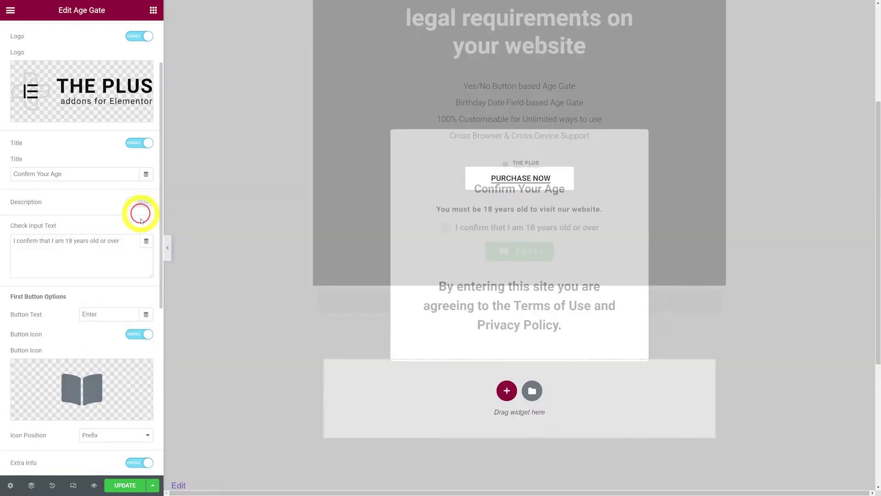
pyautogui.click(143, 202)
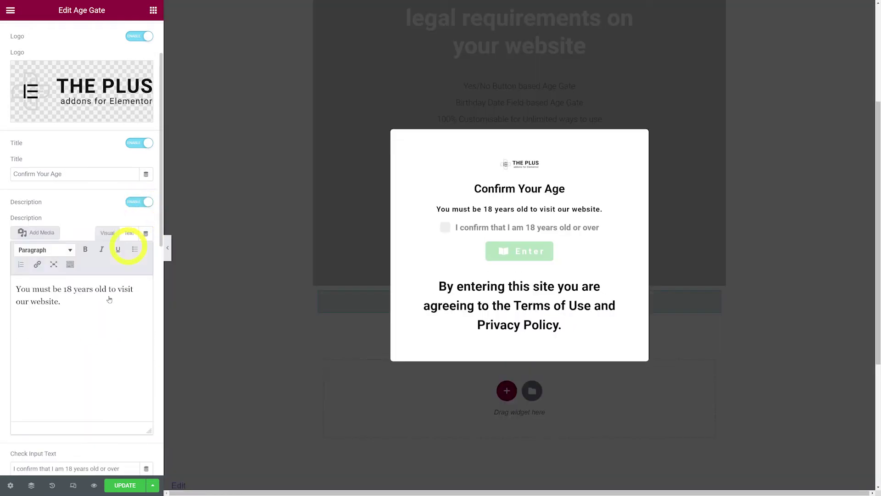
pyautogui.click(66, 290)
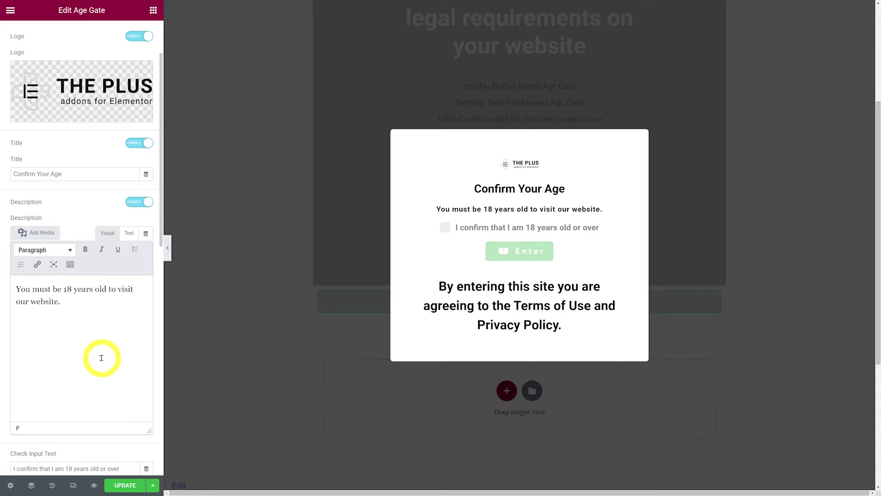
pyautogui.hotkey('ctrl', 'shift', 'Left')
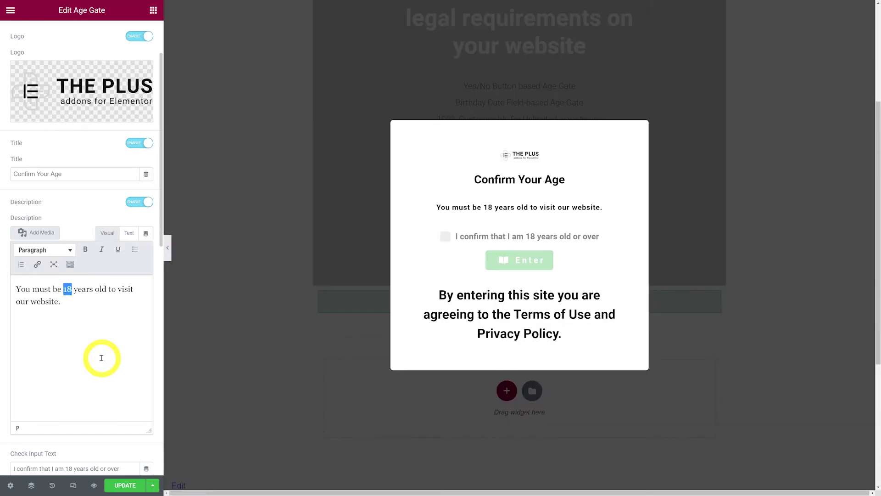
pyautogui.write('21')
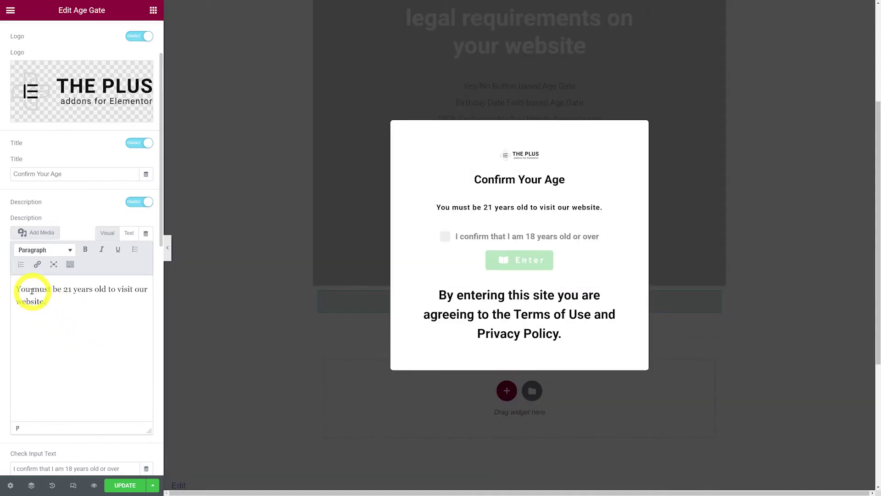
pyautogui.moveTo(17, 290); pyautogui.dragTo(63, 309)
pyautogui.click(72, 313)
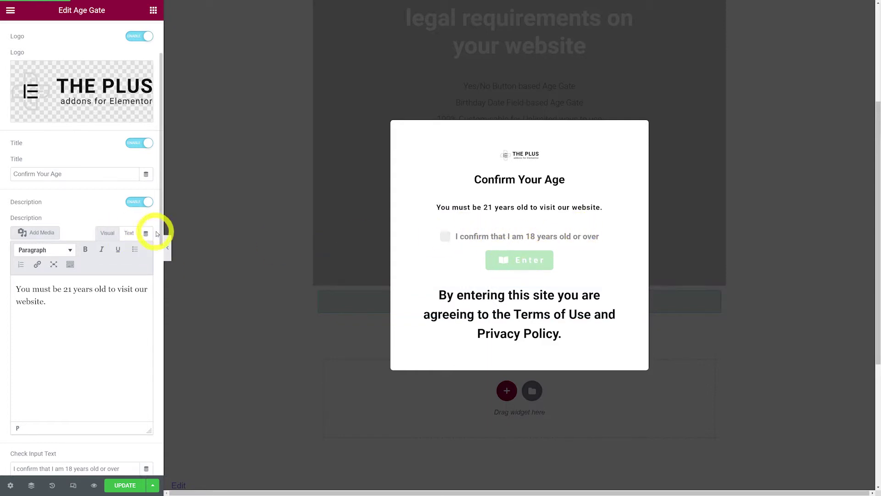
# Change the age in the confirmation checkbox text so it reads "I confirm that I am 21 years old or over".
pyautogui.scroll(-5, 158, 233)
pyautogui.scroll(-2, 157, 232)
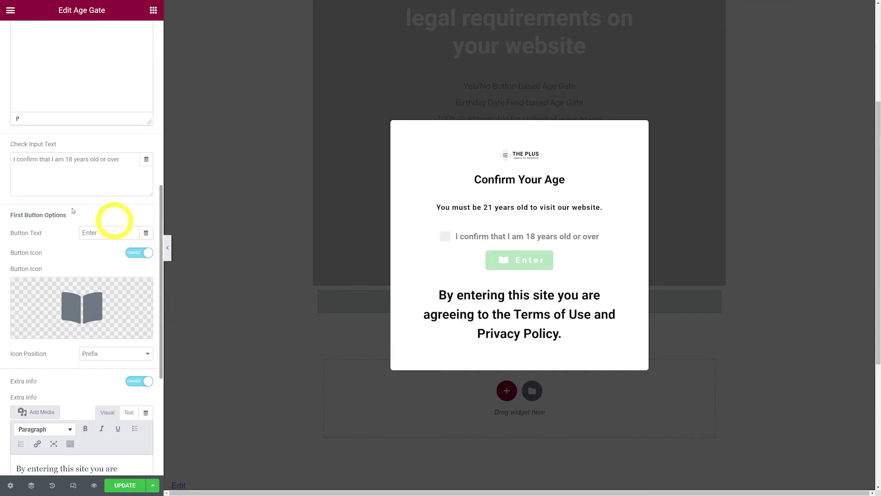
pyautogui.click(66, 160)
pyautogui.write('21')
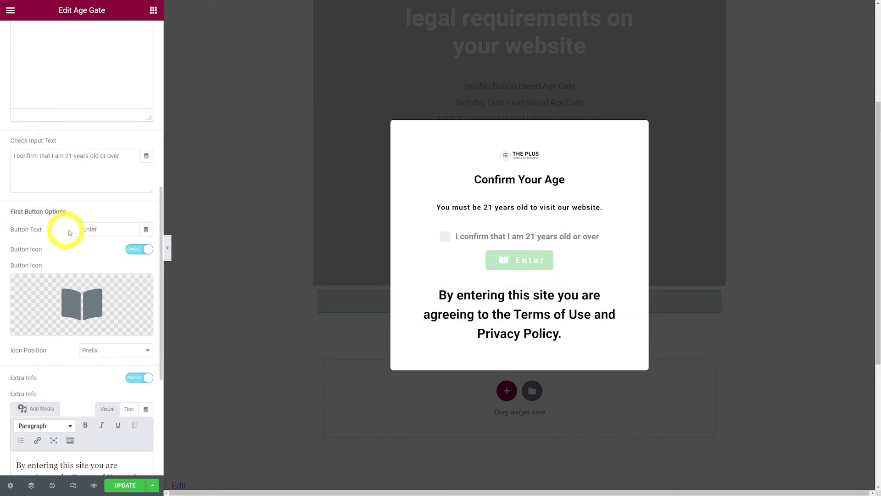
# Set the first button's text to "Access Website" and keep its button icon enabled.
pyautogui.doubleClick(109, 230)
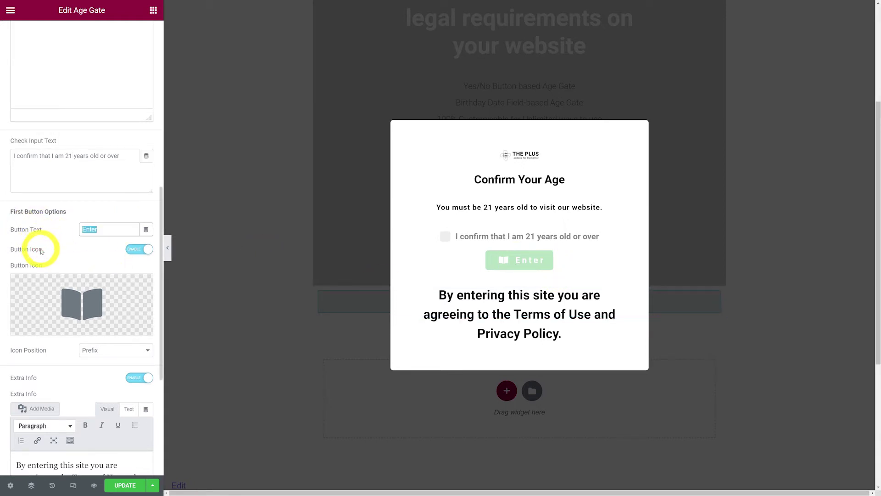
pyautogui.write('Access Website')
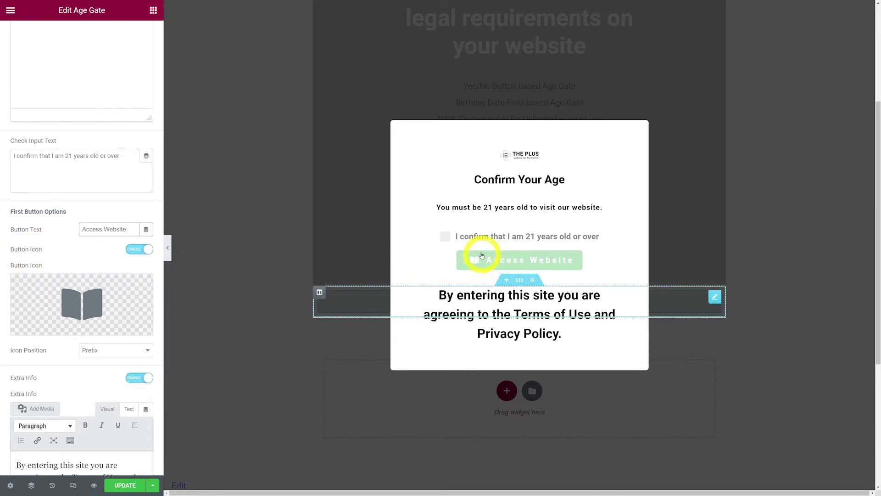
pyautogui.click(142, 248)
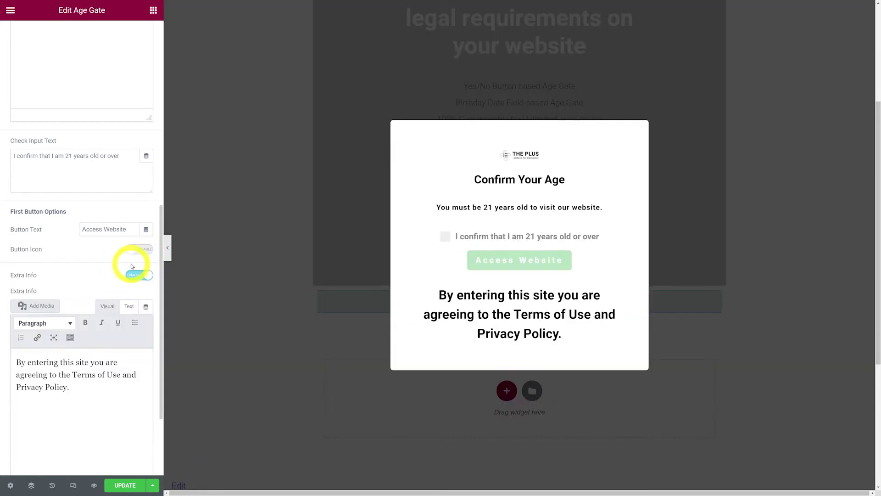
pyautogui.click(139, 254)
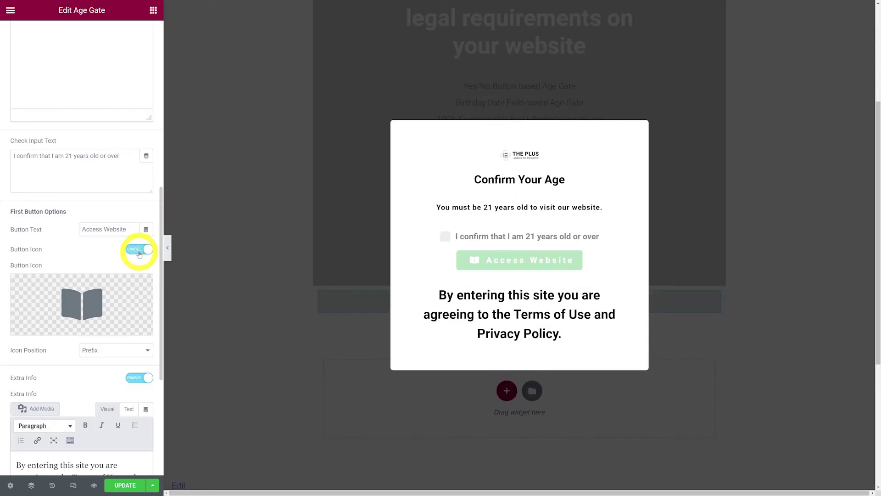
# Replace the first button's book icon with the circled check mark from the icon library.
pyautogui.moveTo(102, 277)
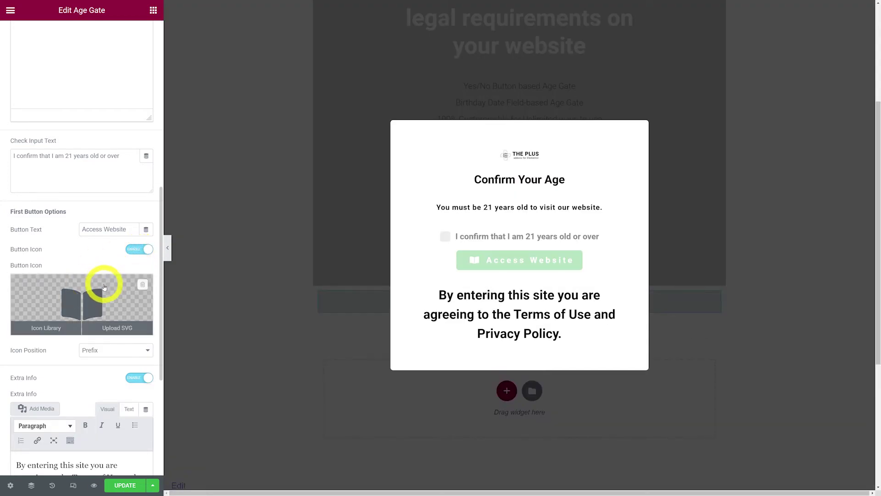
pyautogui.click(87, 301)
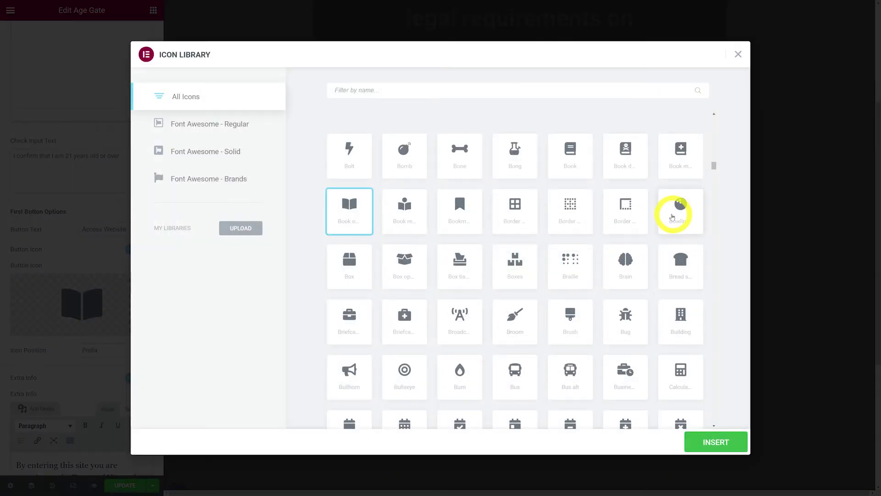
pyautogui.scroll(-6, 674, 215)
pyautogui.scroll(-6, 675, 214)
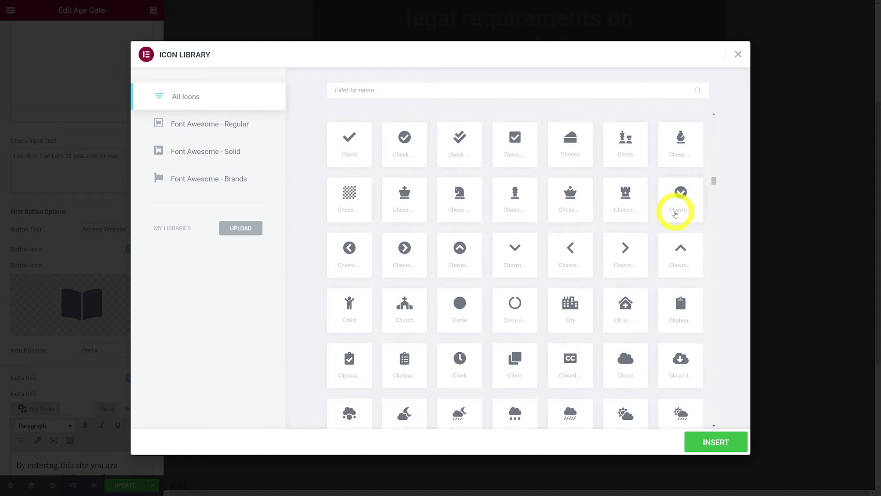
pyautogui.click(409, 142)
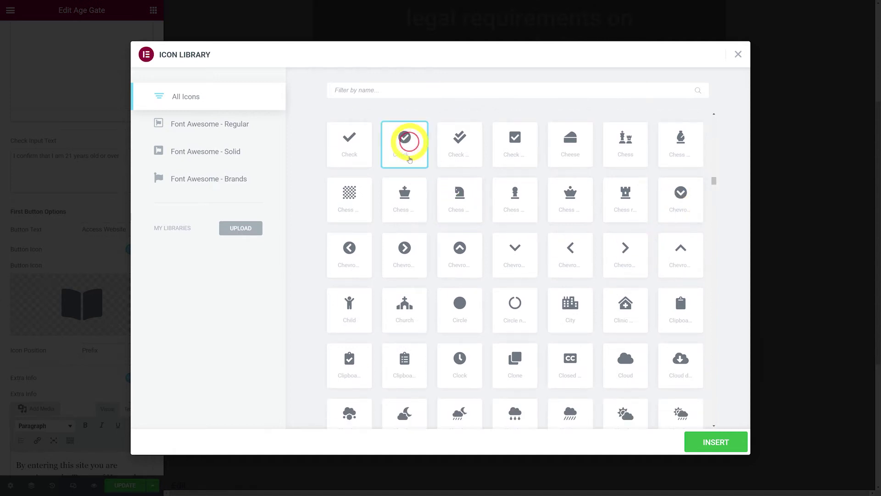
pyautogui.click(730, 445)
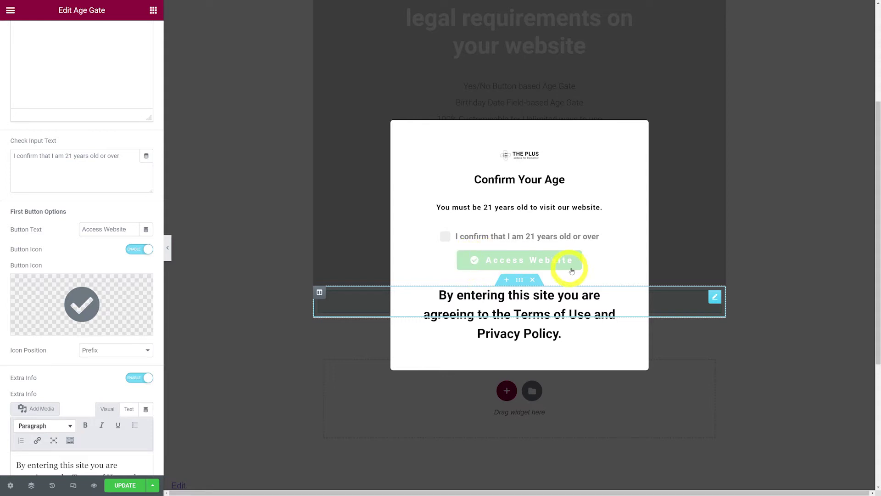
# Try the Postfix position for the button icon and return it to Prefix.
pyautogui.click(148, 350)
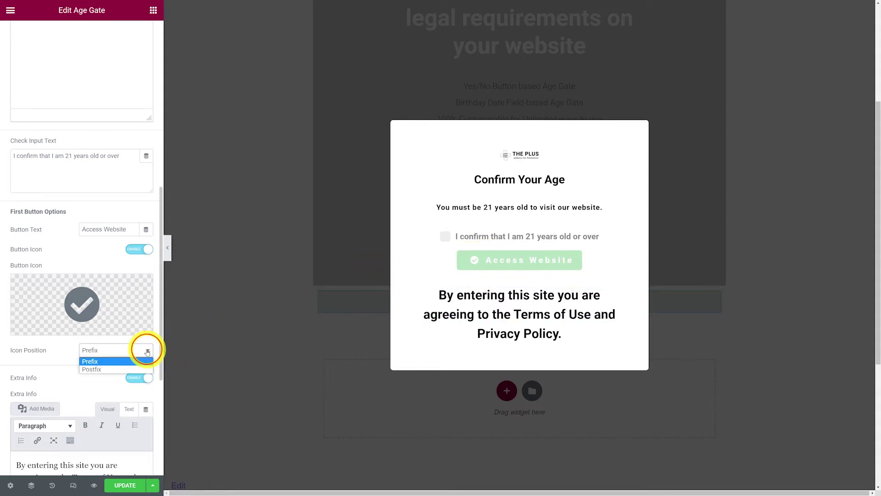
pyautogui.click(130, 370)
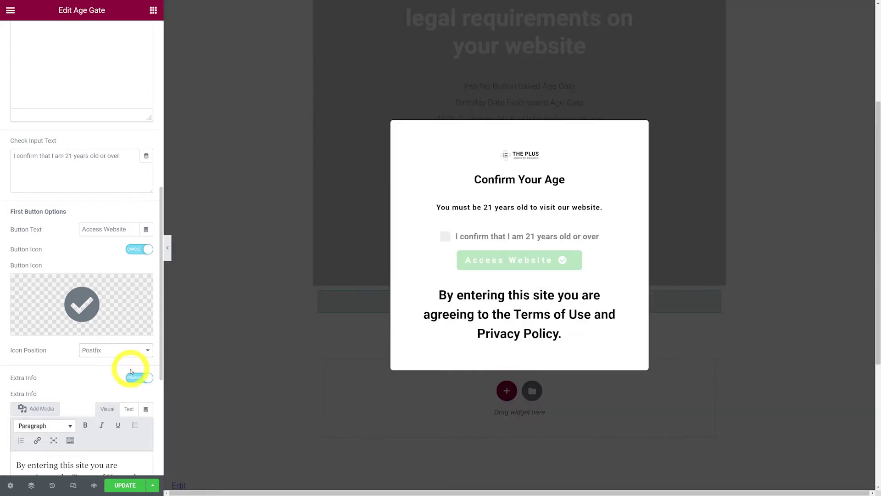
pyautogui.click(140, 350)
pyautogui.click(101, 362)
# Try left and right alignment for the Age Gate content and return it to center.
pyautogui.scroll(-5, 103, 360)
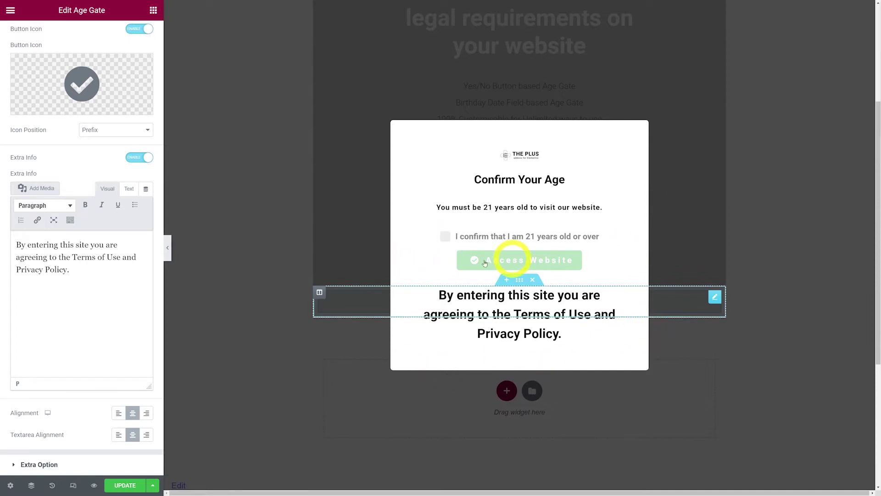
pyautogui.click(65, 288)
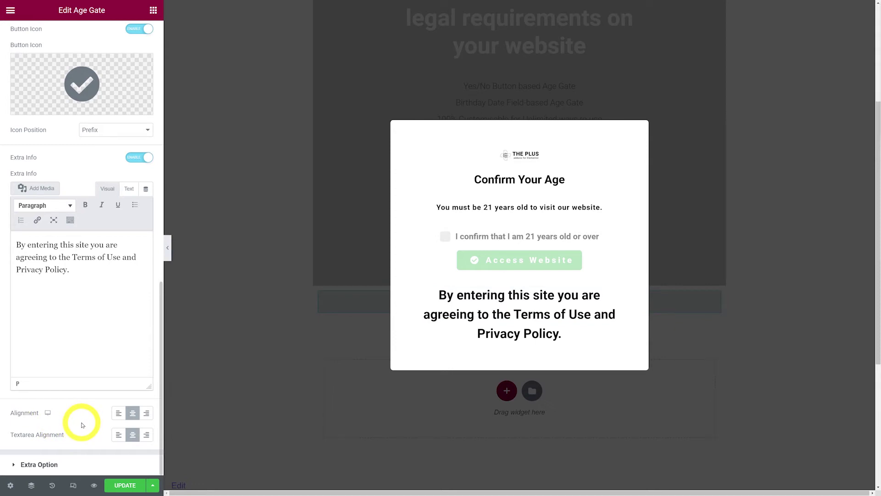
pyautogui.click(119, 413)
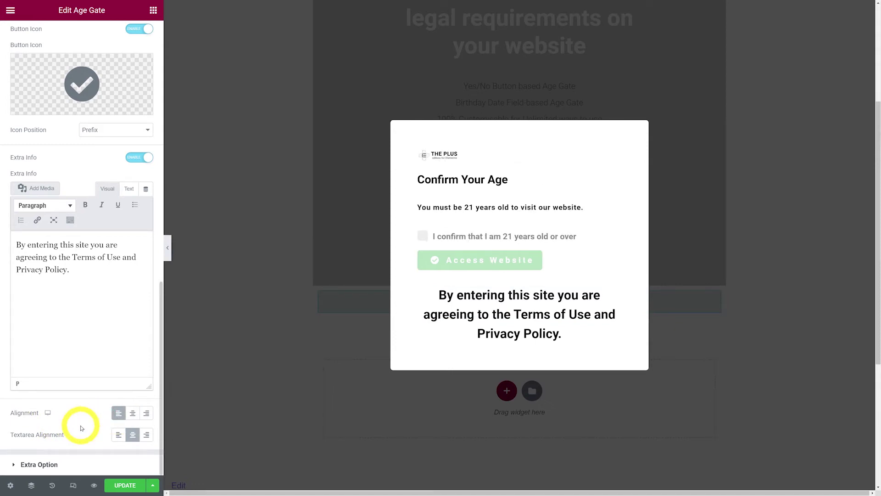
pyautogui.click(144, 417)
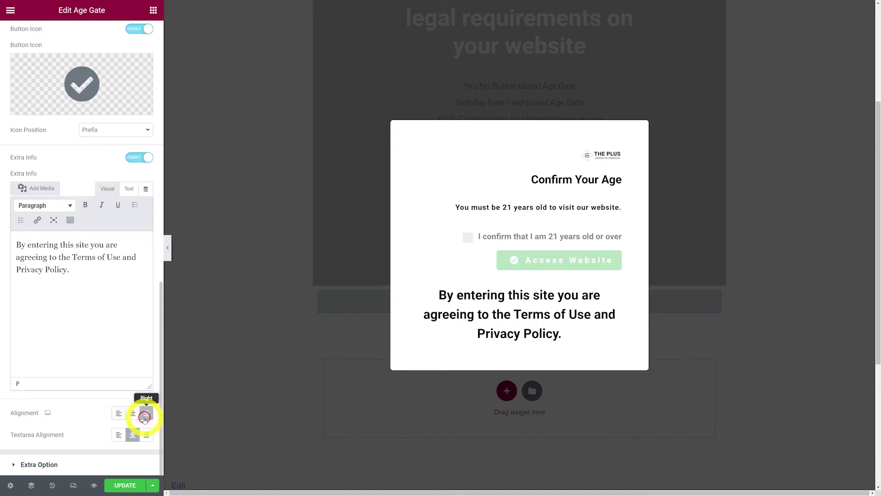
pyautogui.click(132, 413)
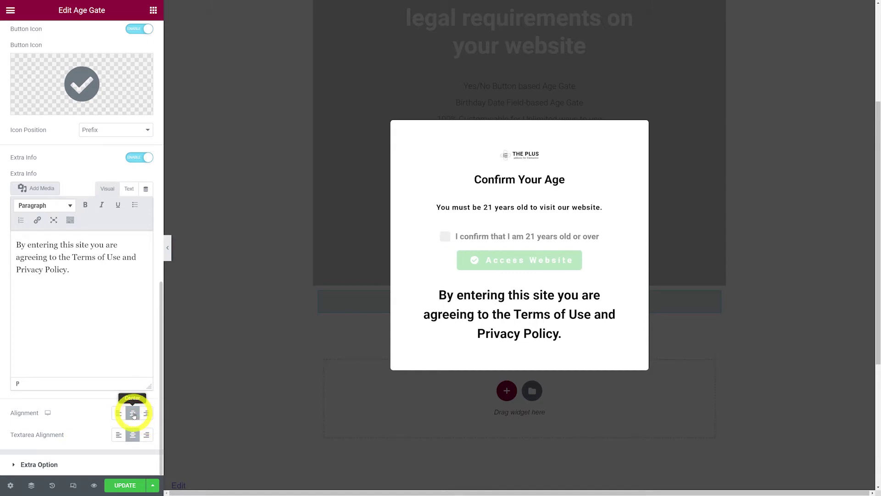
# Try left and right textarea alignment for the extra info text and set it back to center.
pyautogui.click(118, 434)
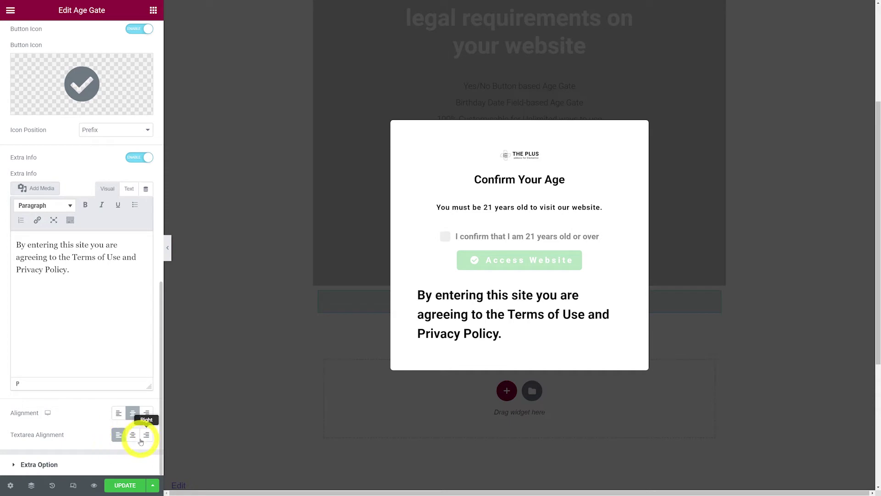
pyautogui.click(146, 436)
pyautogui.click(132, 435)
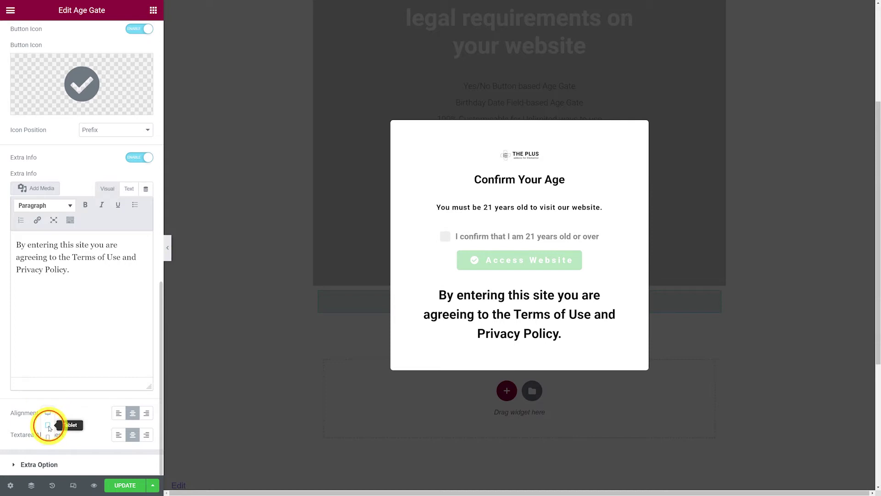
# Preview the Age Gate popup at tablet and mobile sizes and return to the desktop view.
pyautogui.click(50, 427)
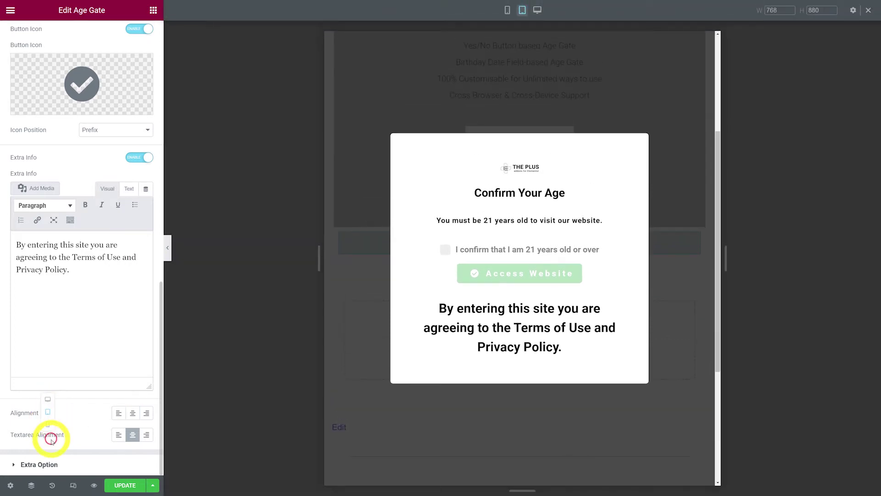
pyautogui.click(47, 425)
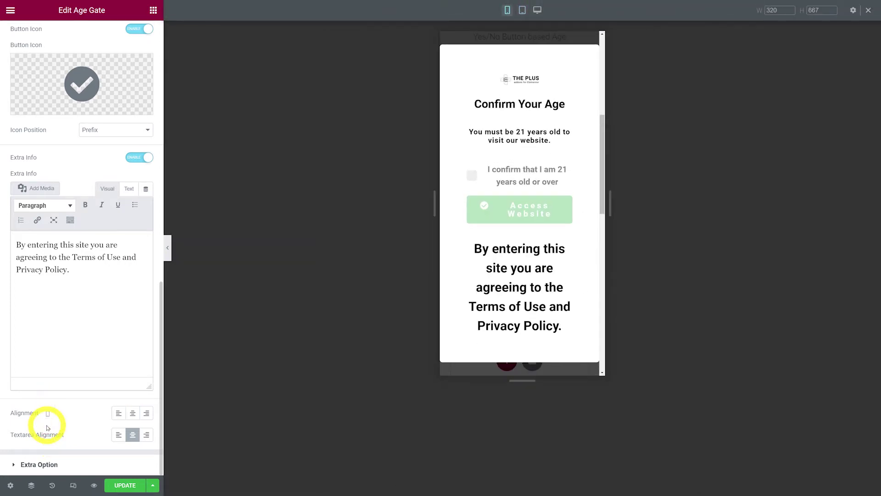
pyautogui.click(48, 427)
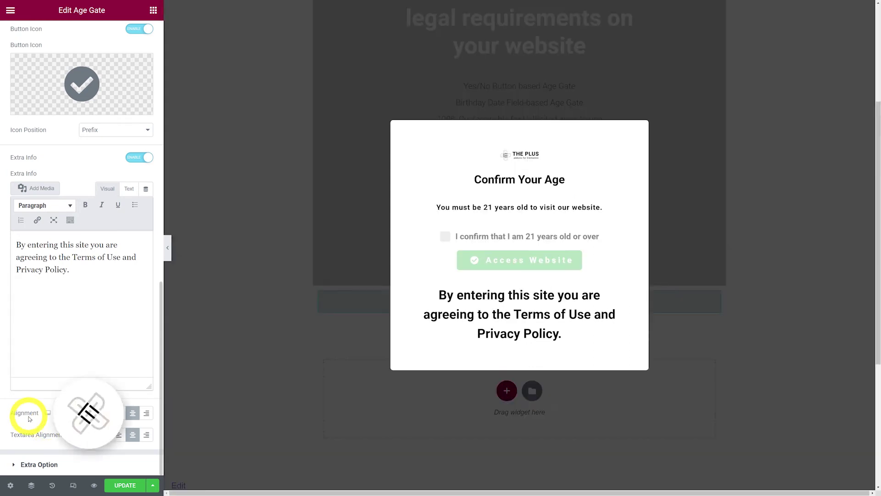
# Enable the Age Gate background image, upload young-people-drinking.jpg for it and keep the background position at Center Center.
pyautogui.click(41, 465)
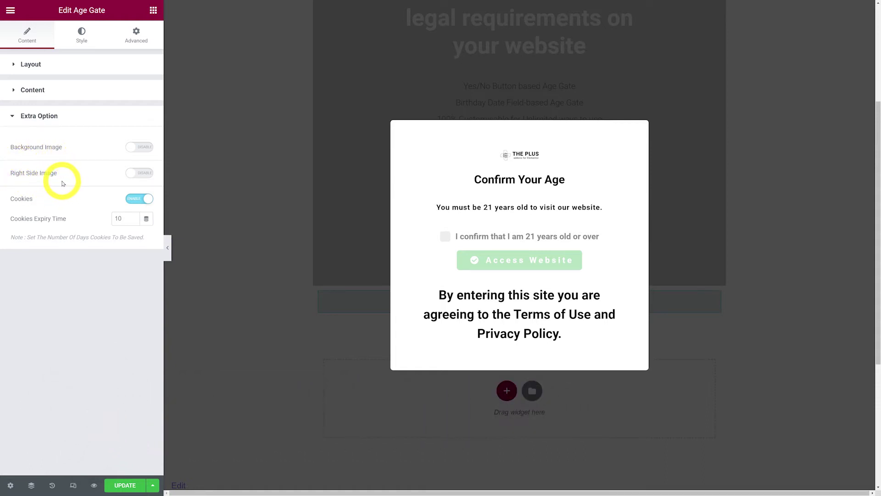
pyautogui.click(147, 150)
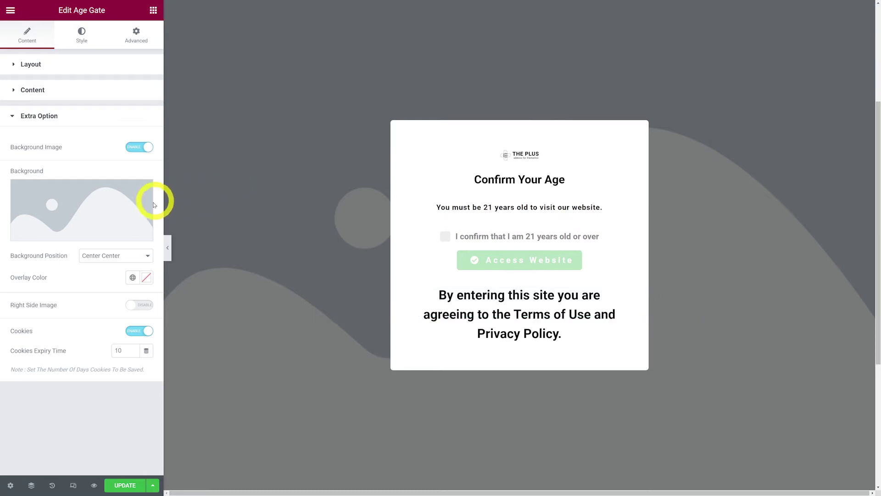
pyautogui.click(106, 201)
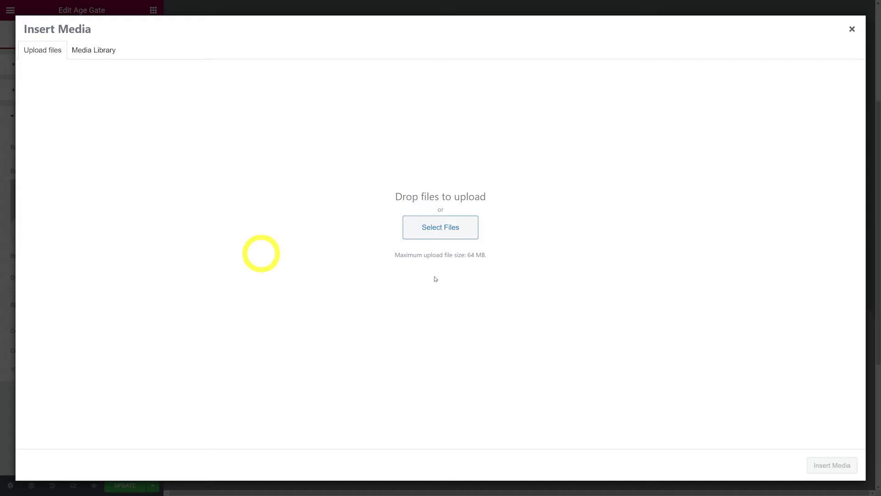
pyautogui.click(440, 232)
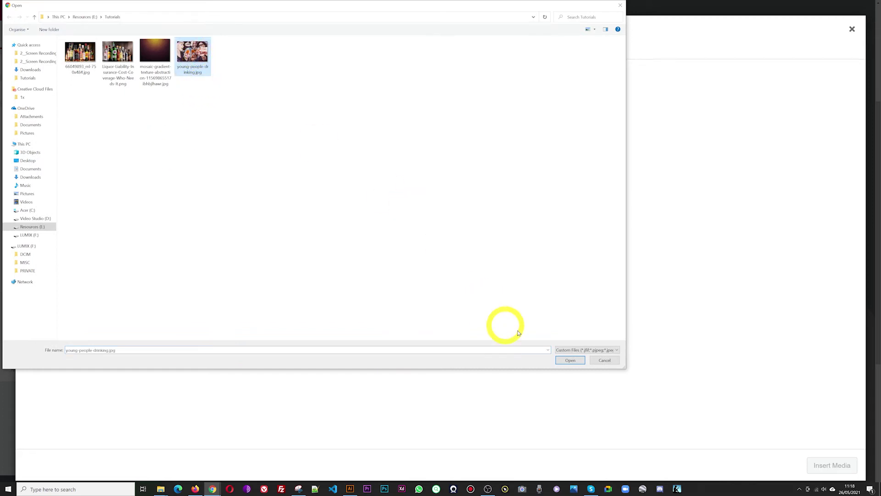
pyautogui.click(560, 364)
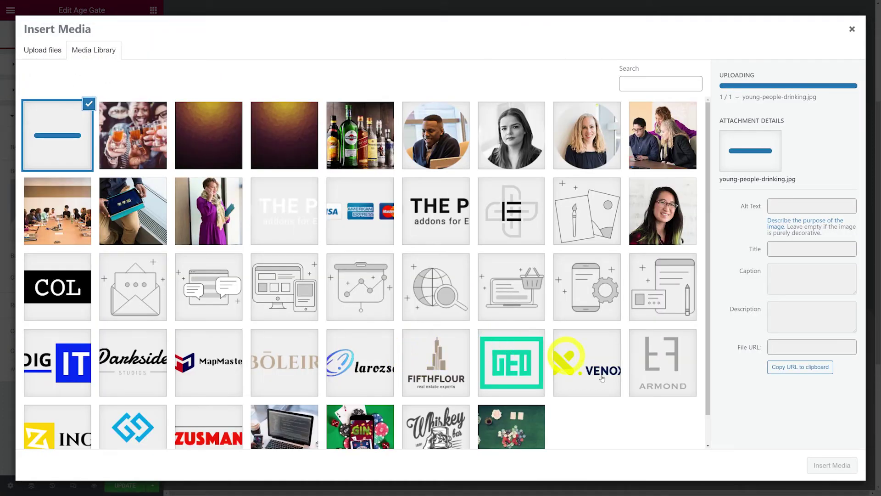
pyautogui.click(822, 465)
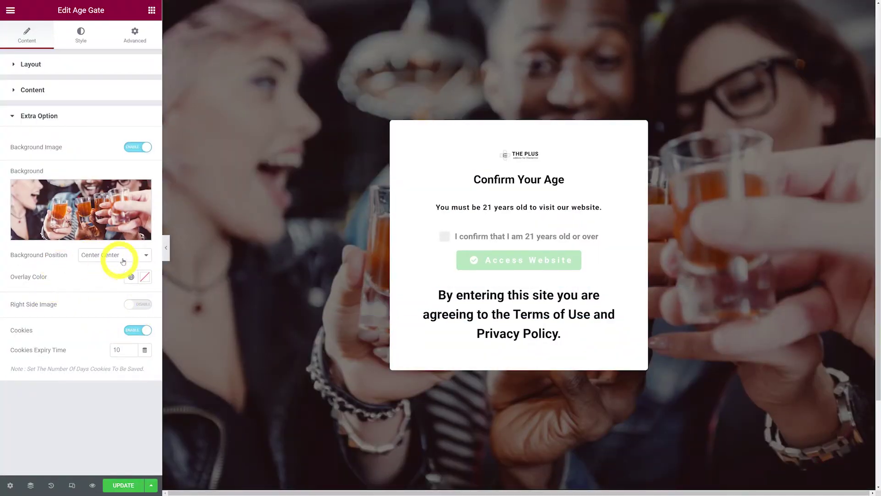
pyautogui.click(143, 257)
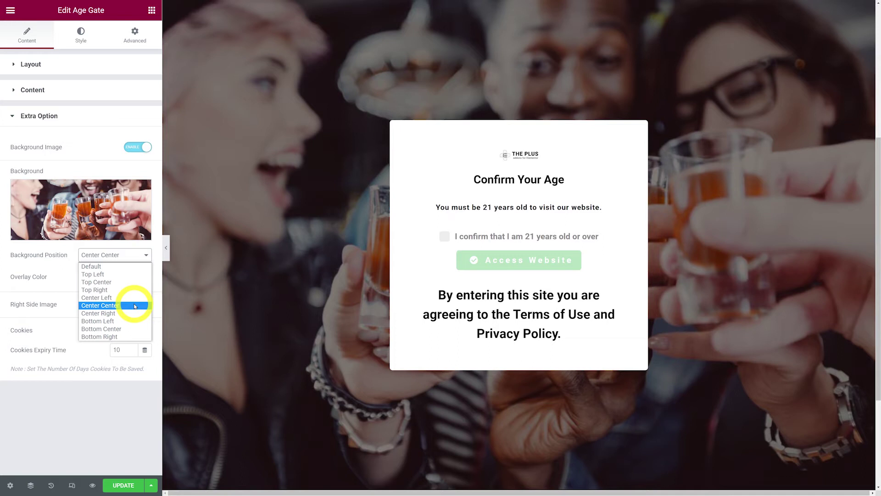
pyautogui.click(56, 257)
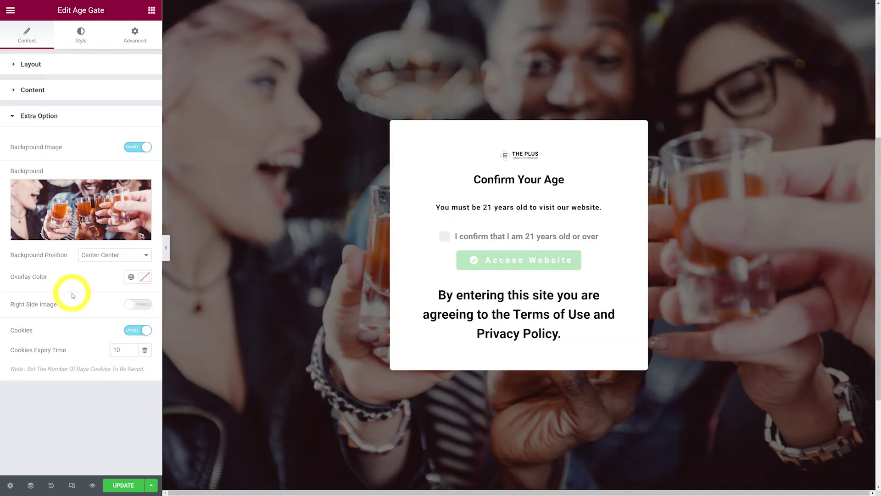
# Give the background image a semi-transparent purple overlay colour, #7600E687.
pyautogui.click(144, 282)
pyautogui.click(136, 329)
pyautogui.moveTo(136, 329); pyautogui.dragTo(146, 325)
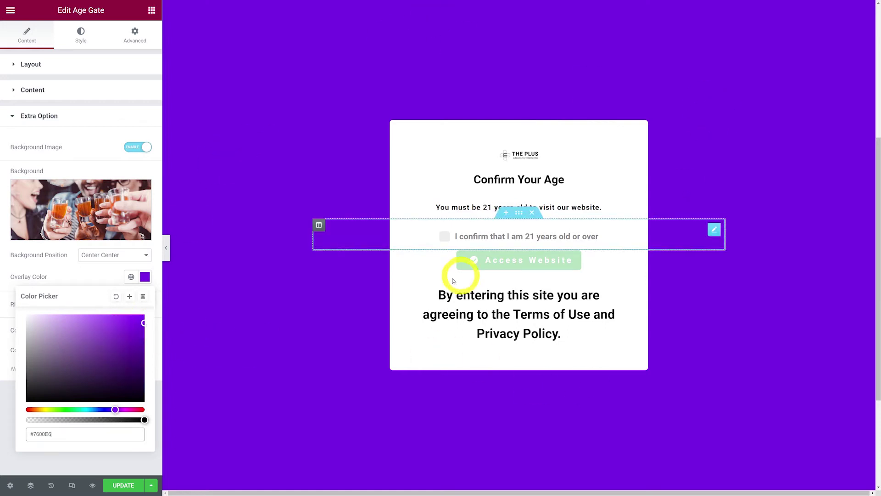
pyautogui.moveTo(145, 420); pyautogui.dragTo(90, 420)
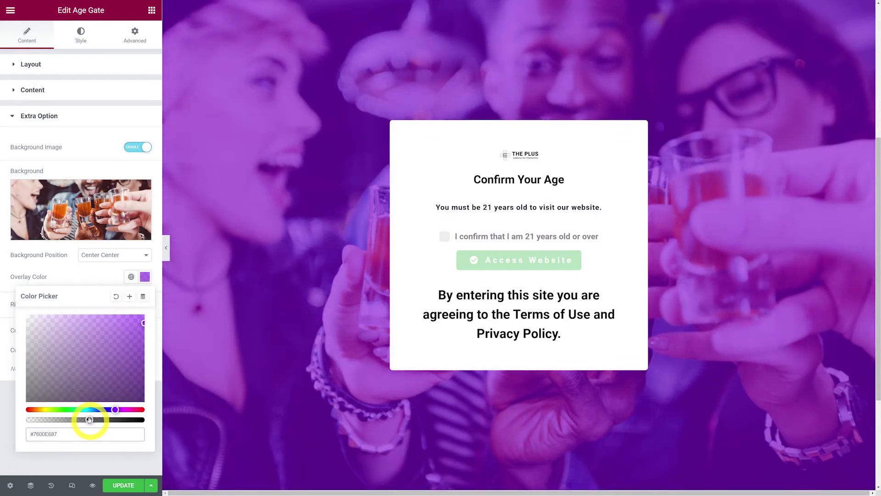
pyautogui.click(91, 280)
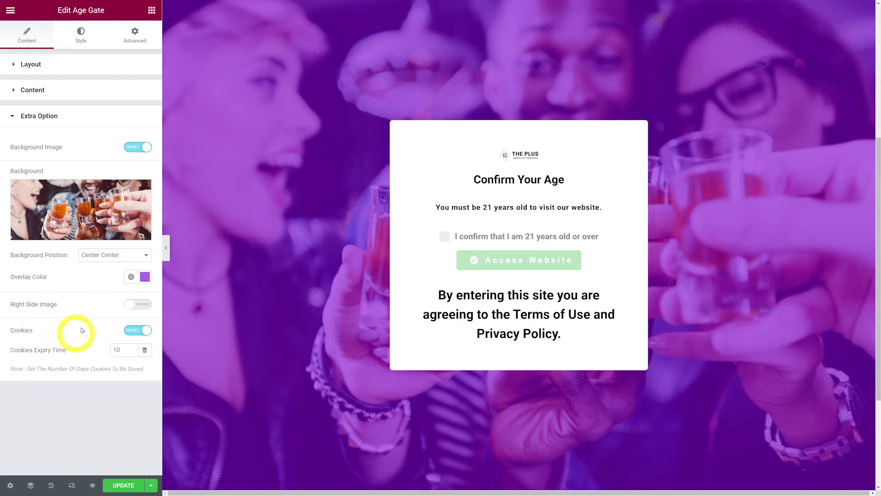
# Try a right side image with the uploaded file 66049893_ml-750x484.jpg, and disable the right side image again.
pyautogui.click(132, 305)
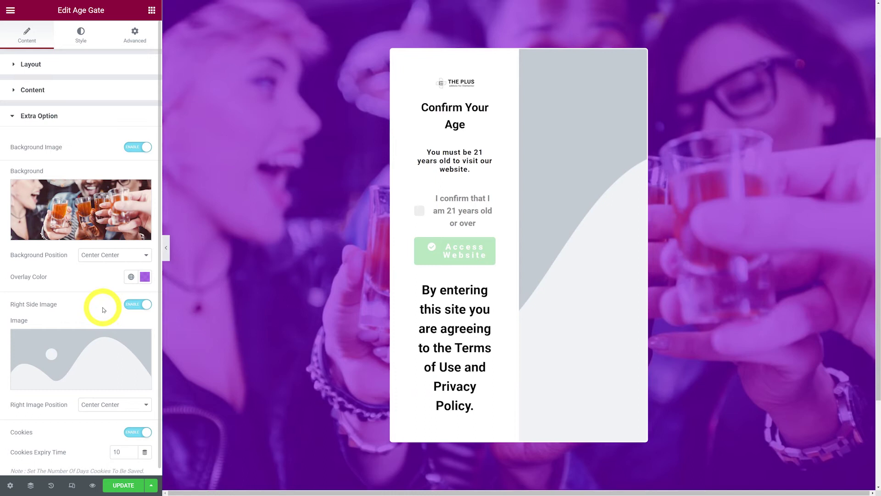
pyautogui.scroll(-1, 103, 310)
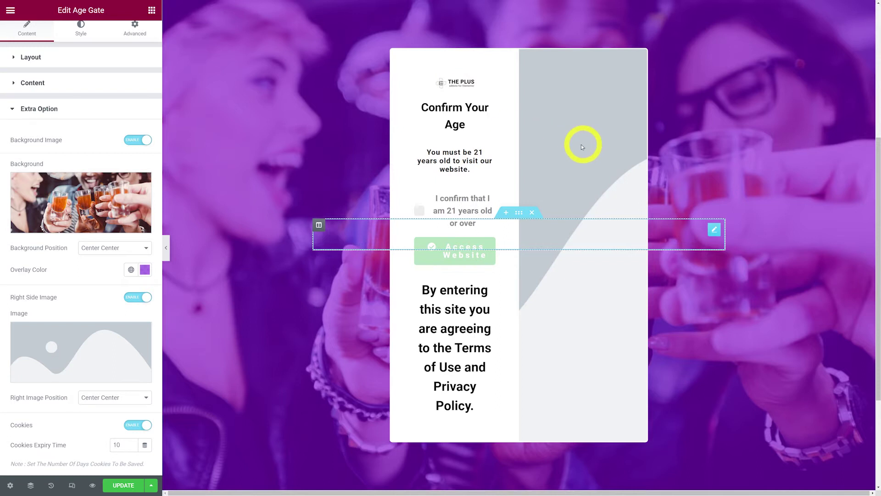
pyautogui.click(96, 344)
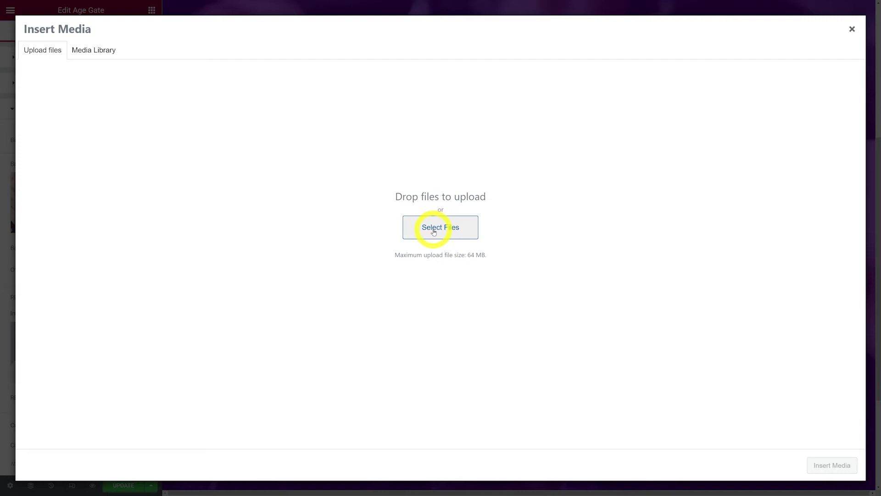
pyautogui.click(434, 229)
pyautogui.click(120, 59)
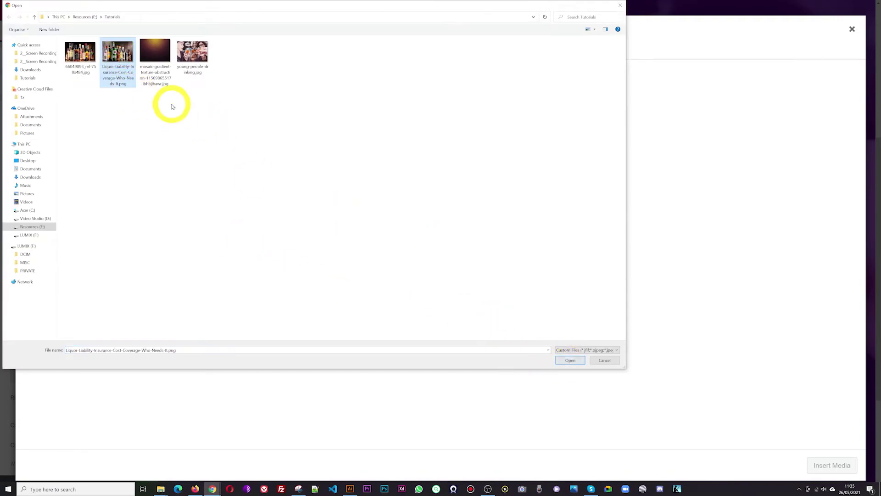
pyautogui.click(82, 54)
pyautogui.click(568, 360)
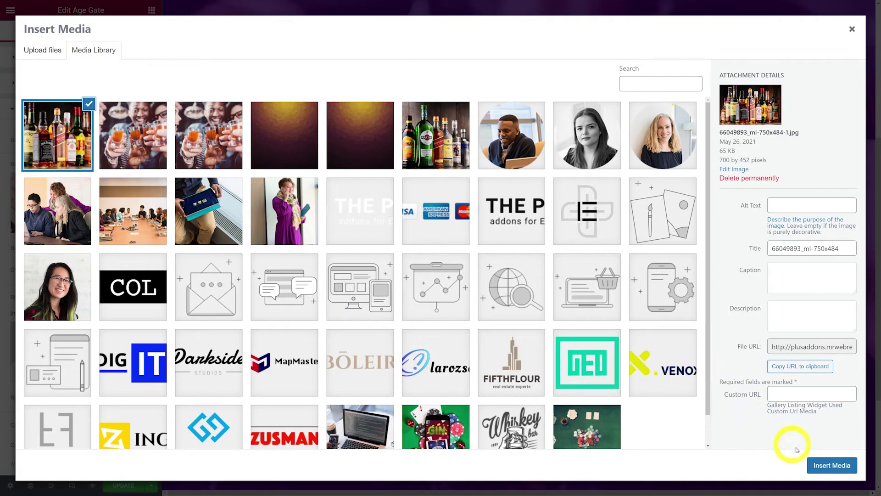
pyautogui.click(821, 468)
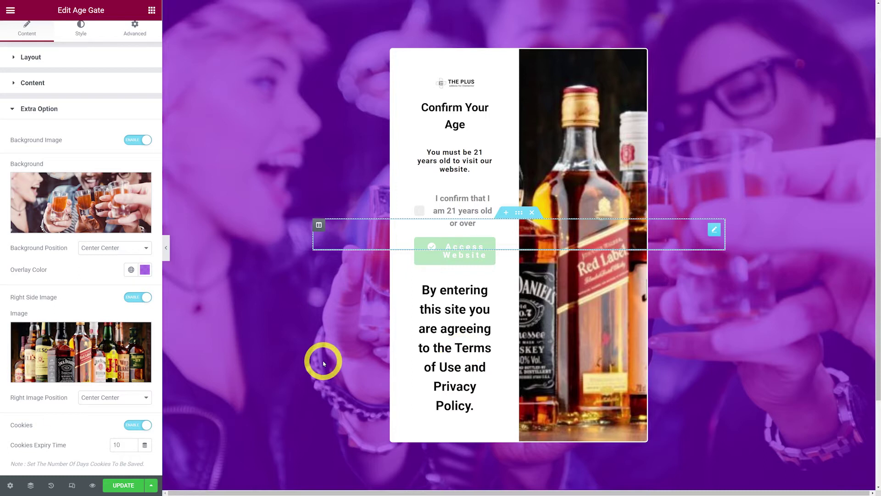
pyautogui.click(142, 298)
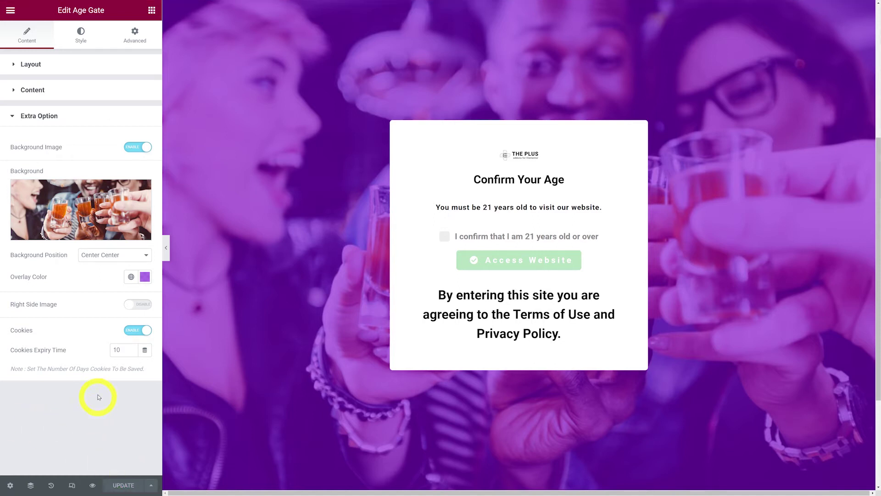
# Preview the page with the Age Gate popup and access the website with the age confirmation ticked.
pyautogui.click(92, 486)
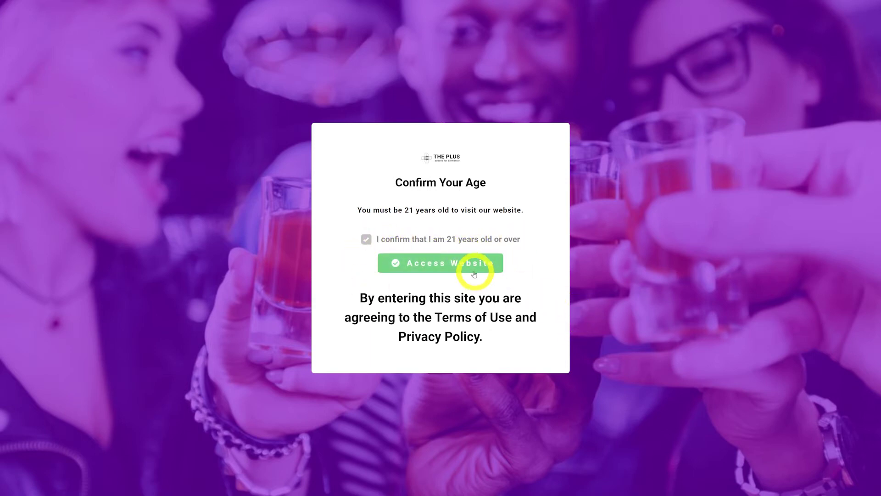
pyautogui.click(473, 268)
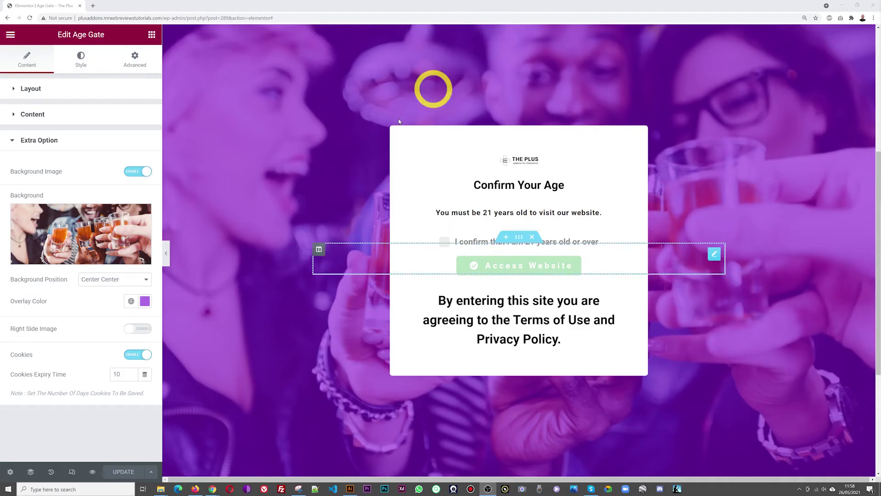
# Style the Age Gate logo with a size of 450 and a border radius of 100 px on all corners.
pyautogui.click(87, 60)
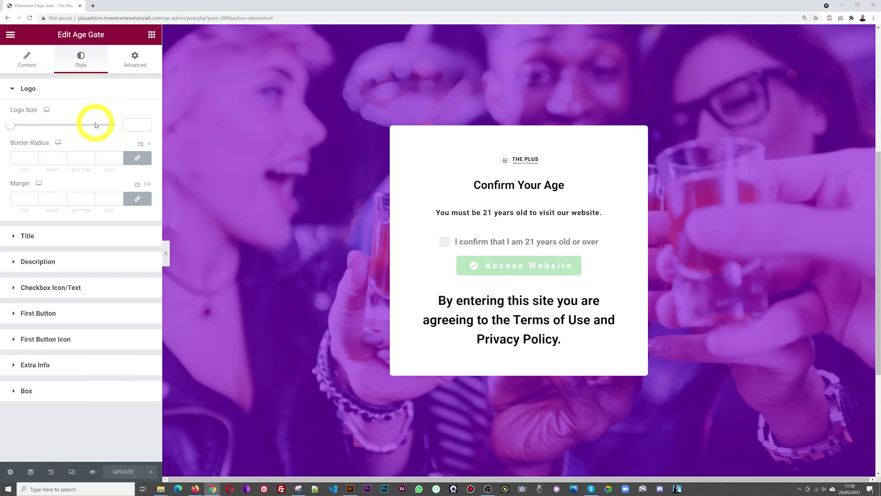
pyautogui.moveTo(12, 129); pyautogui.dragTo(63, 135)
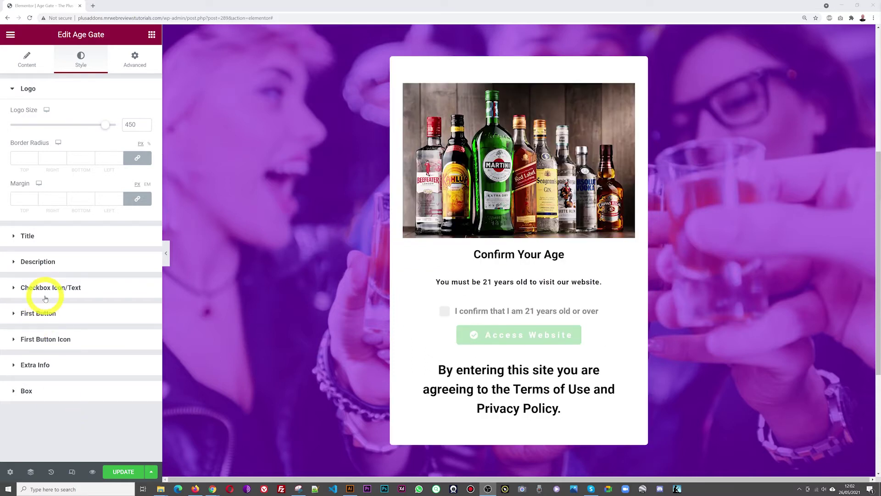
pyautogui.moveTo(23, 157); pyautogui.dragTo(19, 184)
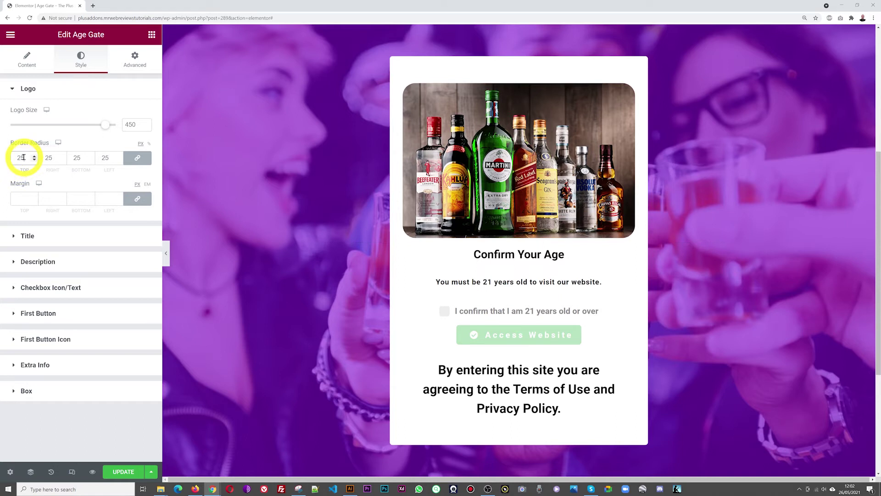
pyautogui.write('0')
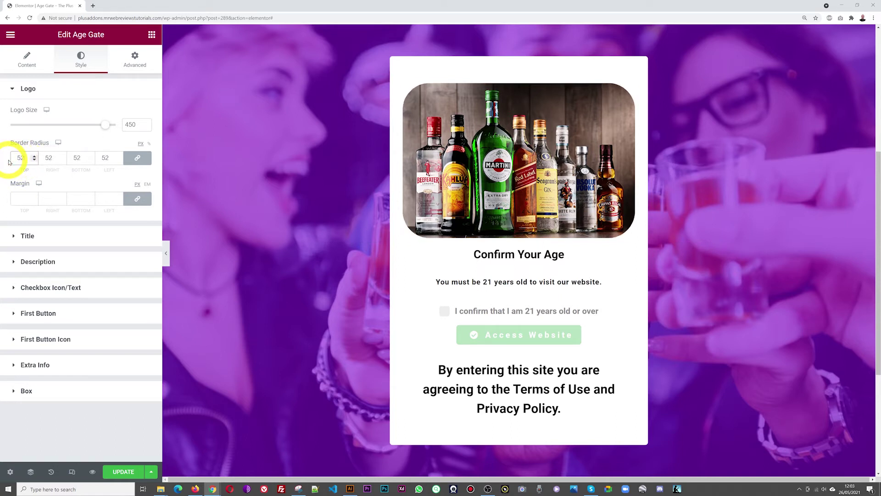
pyautogui.press('BackSpace')
pyautogui.press('BackSpace')
pyautogui.write('98')
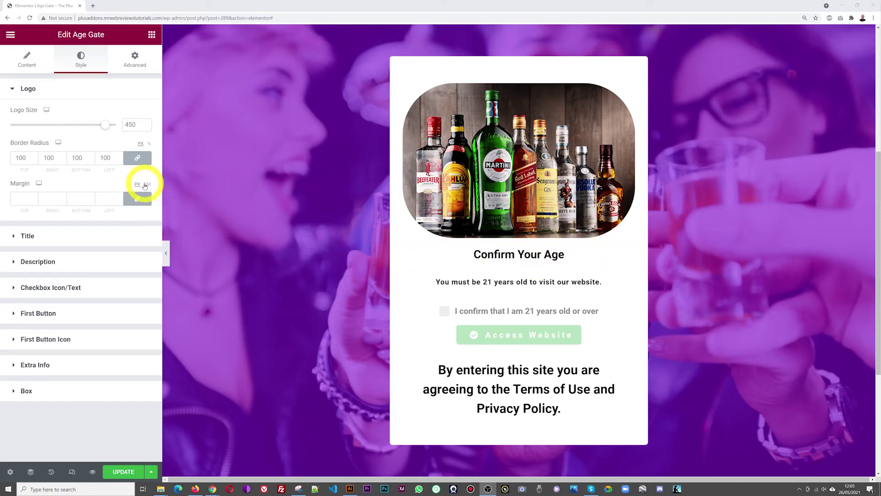
# Unlink the logo's margin values and adjust only the bottom margin, trying 50, 40 and 30 px.
pyautogui.click(137, 199)
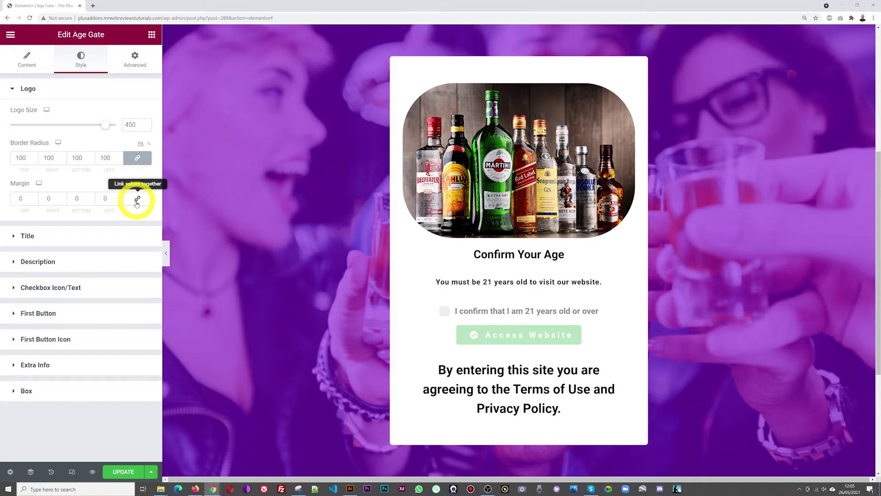
pyautogui.click(74, 198)
pyautogui.click(102, 262)
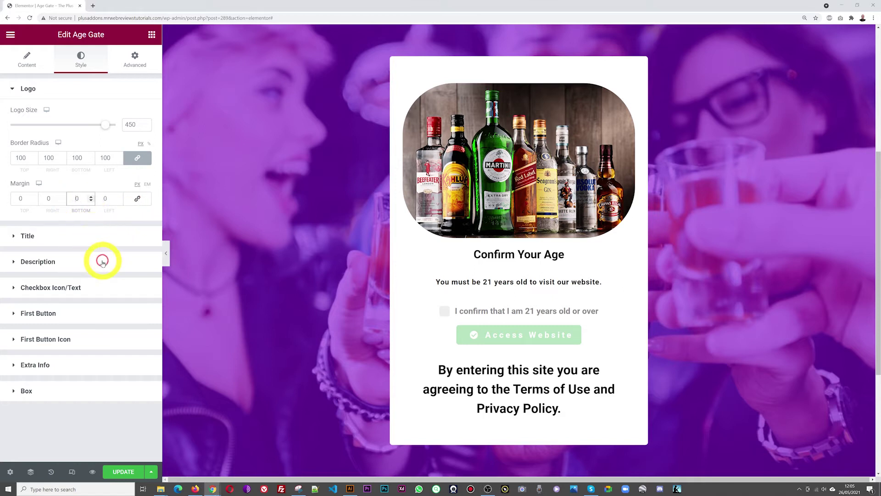
pyautogui.write('5')
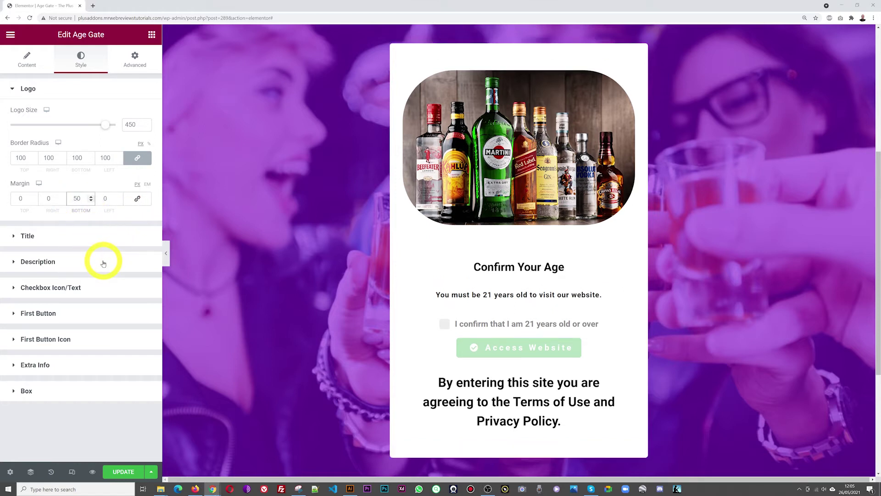
pyautogui.press('Down')
pyautogui.press('Down')
pyautogui.press('Down')
pyautogui.press('Down')
pyautogui.press('Down')
pyautogui.press('Down')
pyautogui.press('Down')
pyautogui.press('Down')
pyautogui.press('Down')
pyautogui.press('Down')
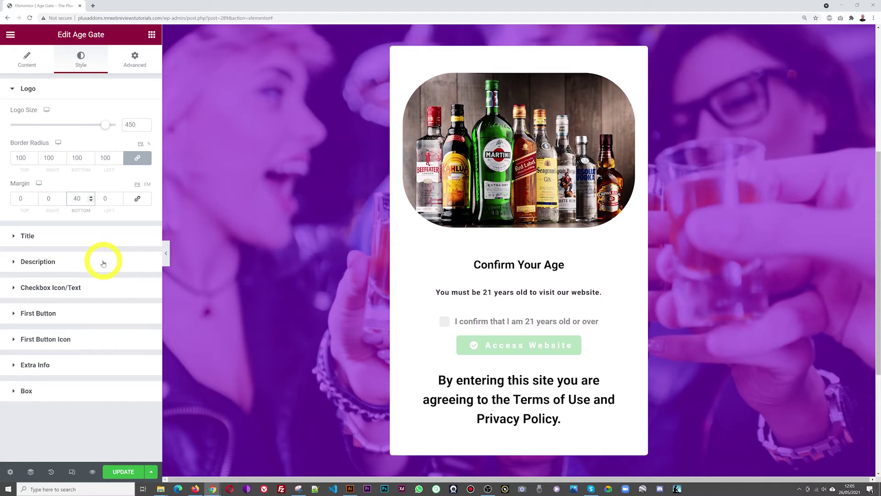
pyautogui.press('Down')
pyautogui.press('Down')
pyautogui.press('Down')
pyautogui.press('Down')
pyautogui.press('Down')
pyautogui.press('Down')
pyautogui.press('Down')
pyautogui.press('Down')
pyautogui.press('Down')
pyautogui.press('Down')
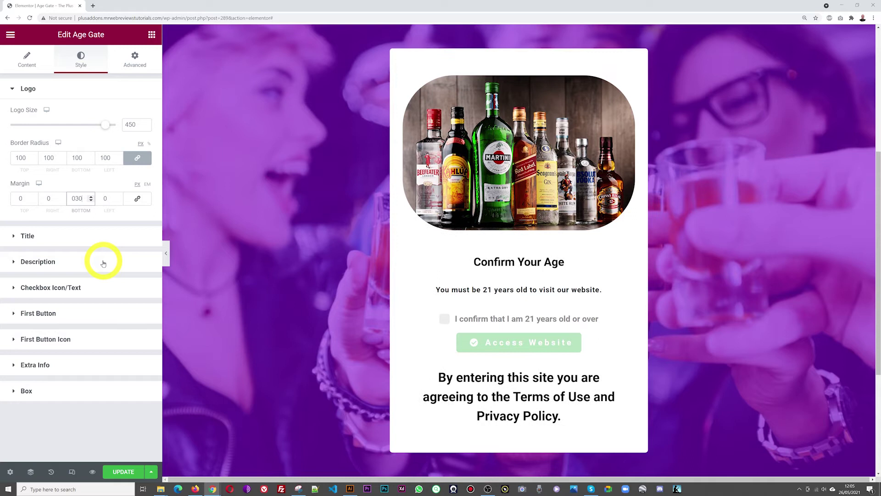
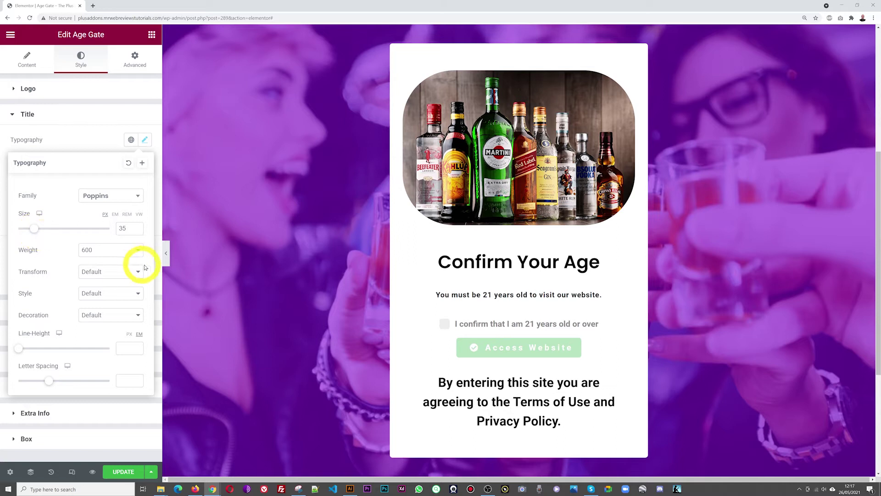
# Try font weights 700, 400 and 200 on the Age Gate title and settle on 900.
pyautogui.click(138, 252)
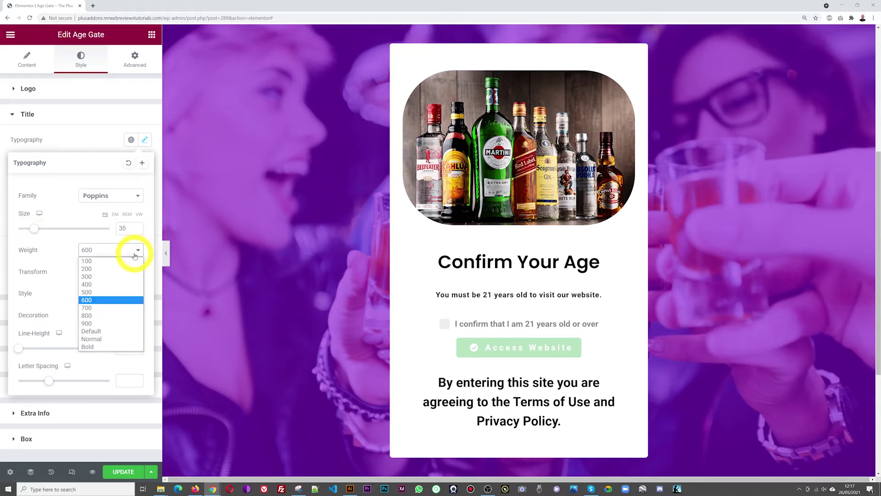
pyautogui.click(106, 324)
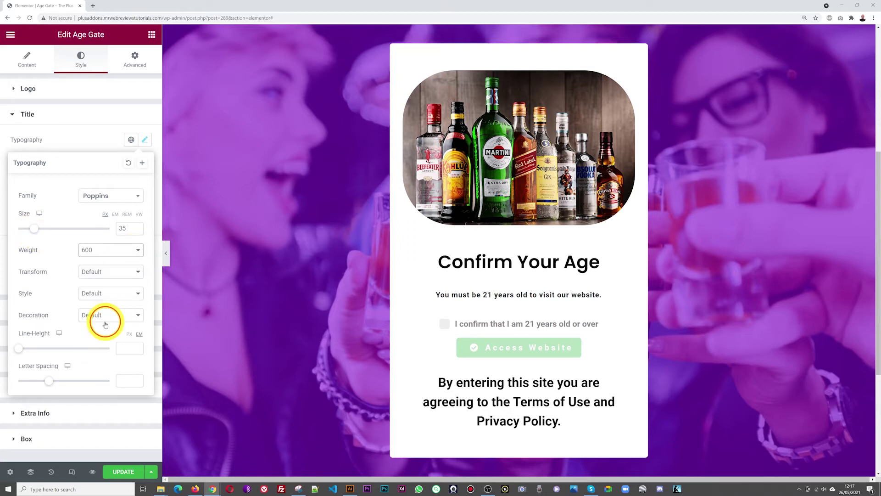
pyautogui.click(140, 255)
pyautogui.click(108, 312)
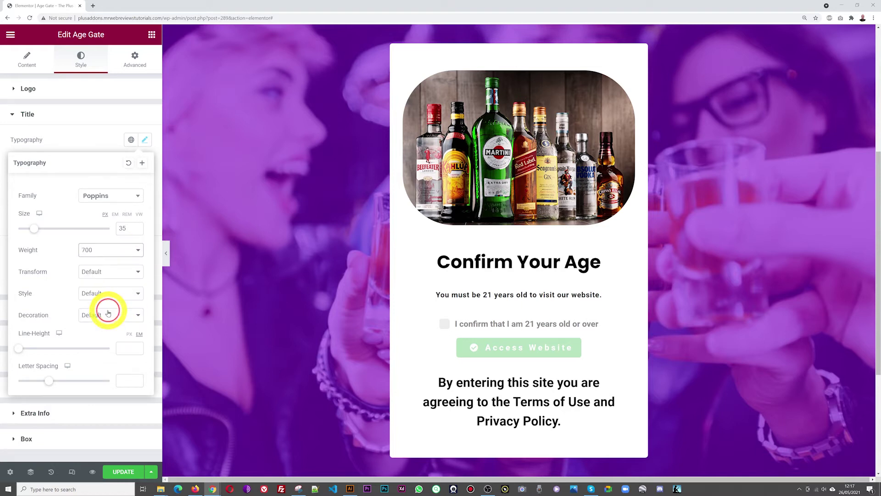
pyautogui.click(126, 252)
pyautogui.click(116, 289)
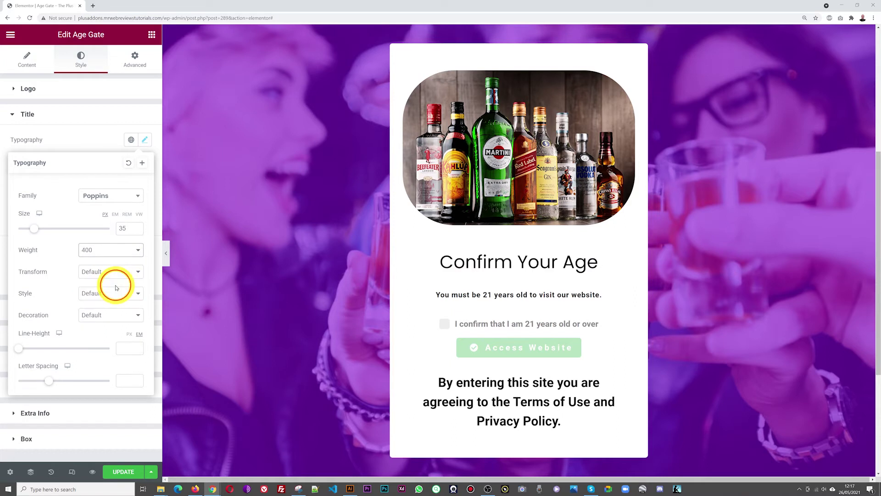
pyautogui.click(136, 256)
pyautogui.click(117, 271)
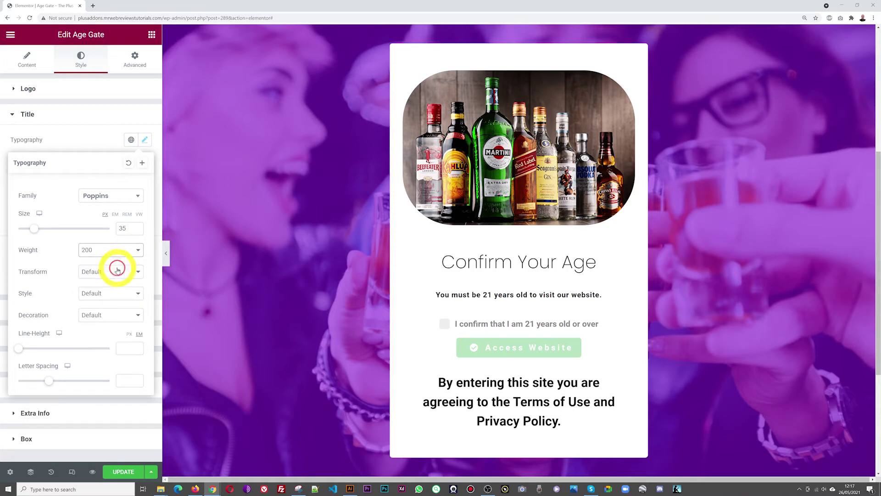
pyautogui.click(126, 251)
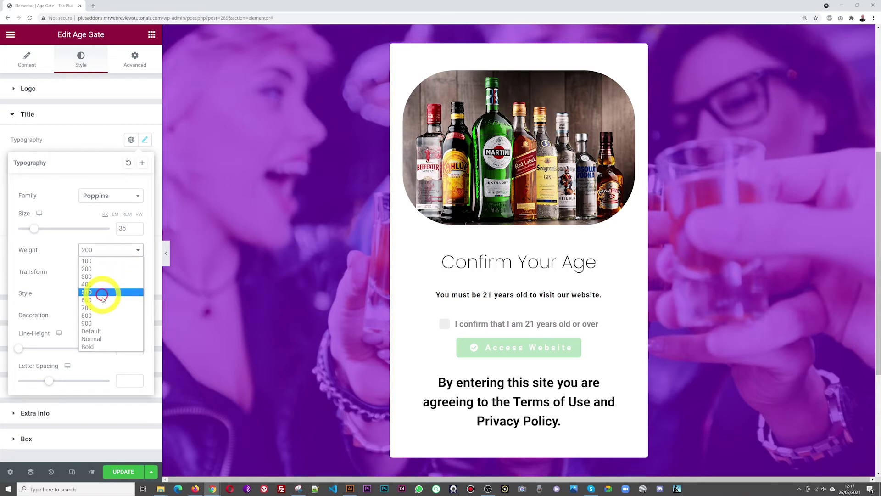
pyautogui.click(96, 323)
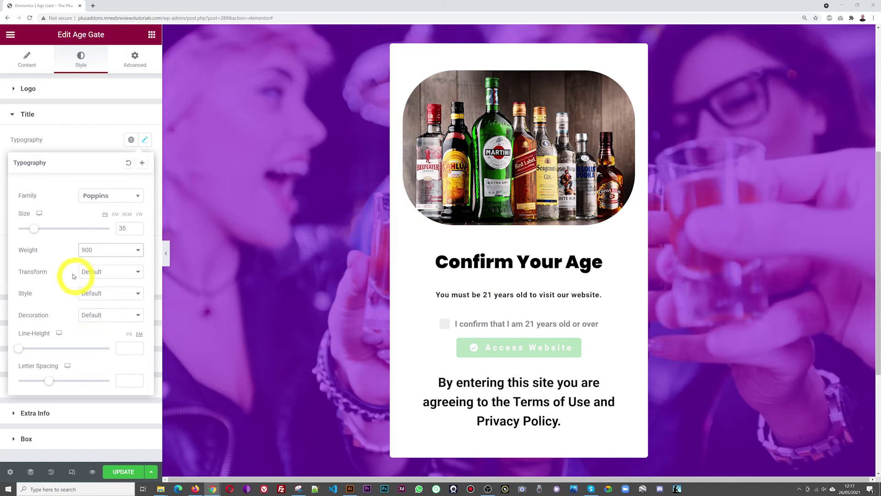
# Transform the title text to Uppercase, and try the Italic font style before returning it to Default.
pyautogui.click(137, 275)
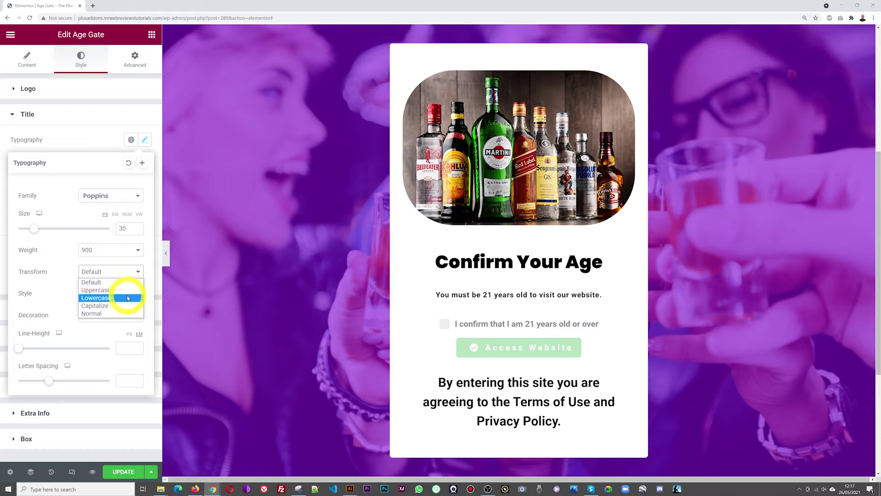
pyautogui.click(127, 292)
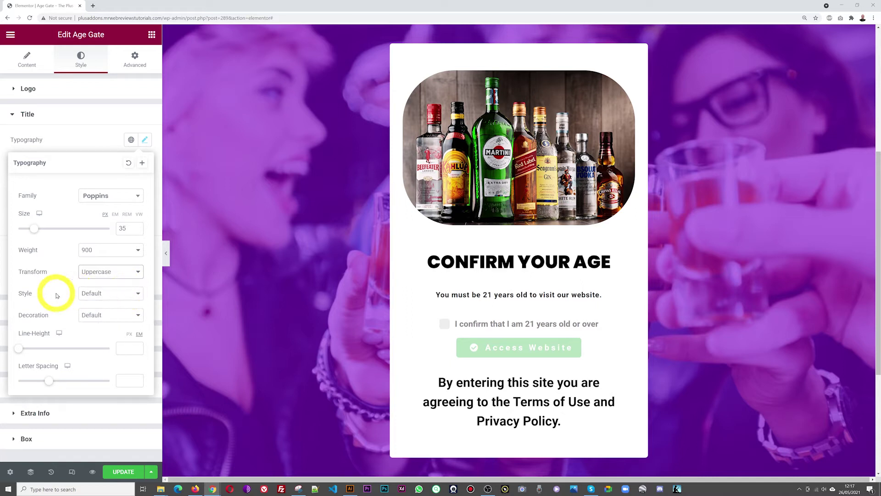
pyautogui.click(139, 296)
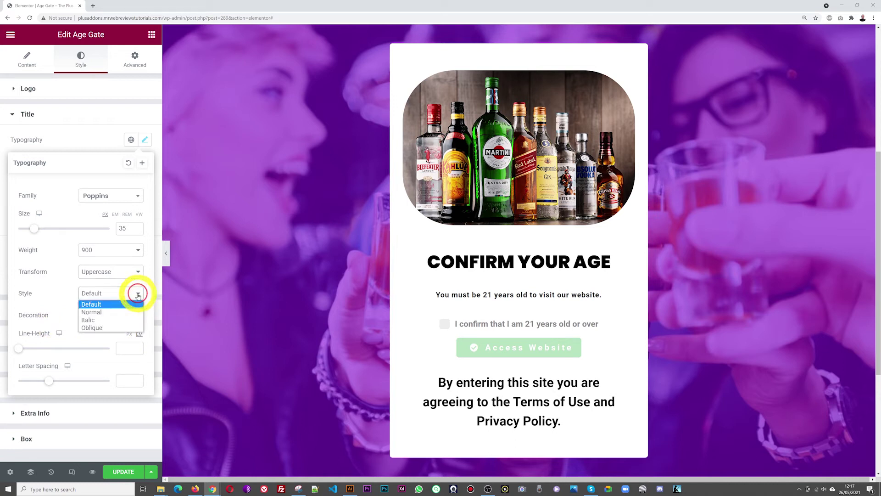
pyautogui.click(123, 320)
pyautogui.click(123, 295)
pyautogui.click(114, 305)
# Compare the Overline, Line Through and None decorations on the title, keep Underline and close the typography settings.
pyautogui.click(122, 316)
pyautogui.click(120, 333)
pyautogui.click(120, 316)
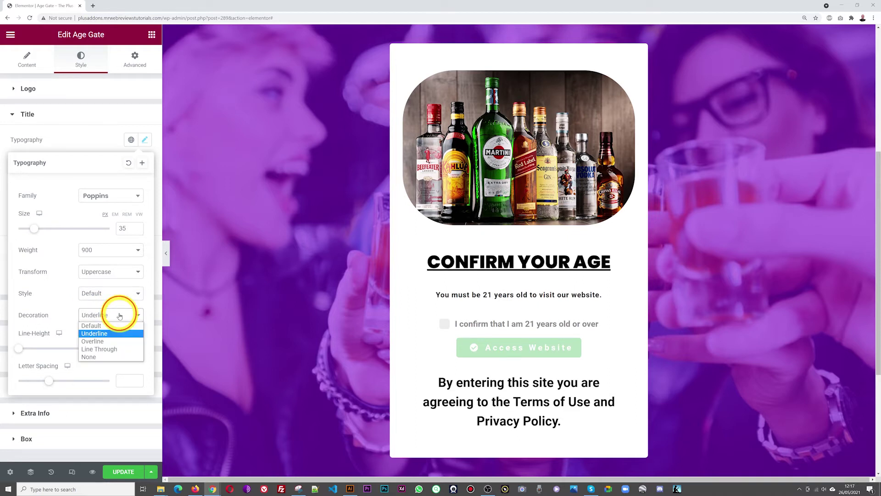
pyautogui.click(111, 340)
pyautogui.click(117, 315)
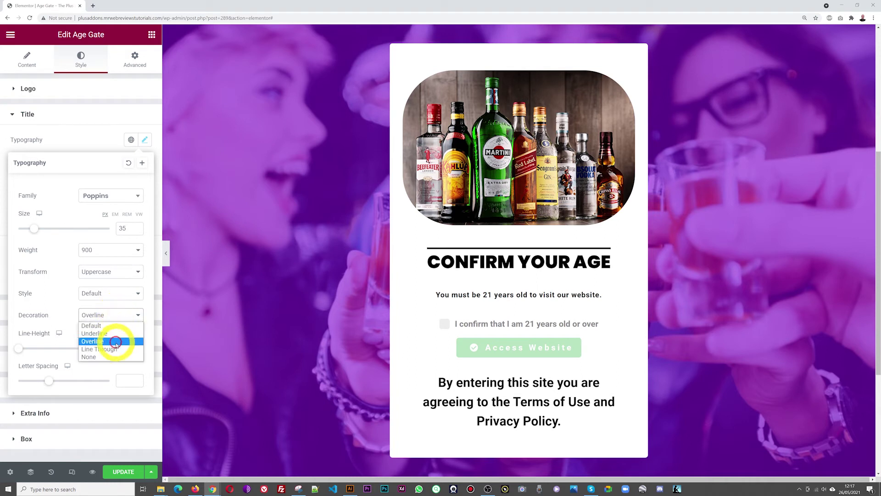
pyautogui.click(117, 350)
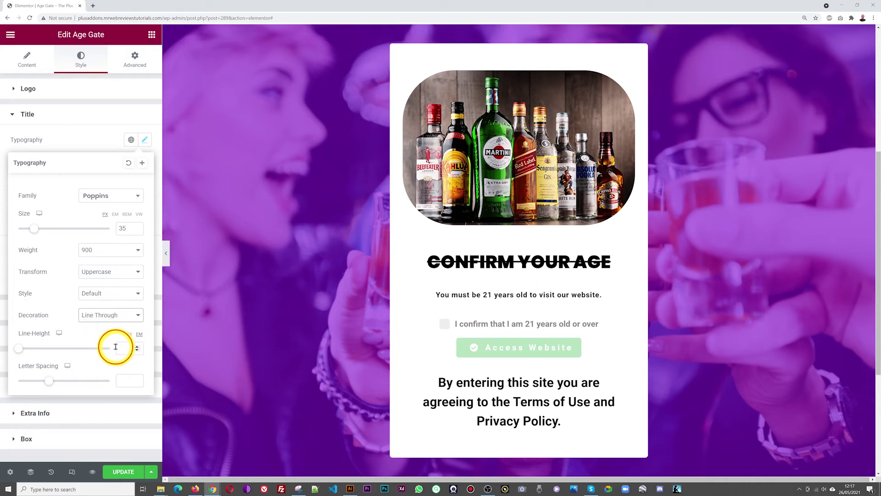
pyautogui.click(115, 315)
pyautogui.click(118, 355)
pyautogui.click(122, 315)
pyautogui.click(120, 334)
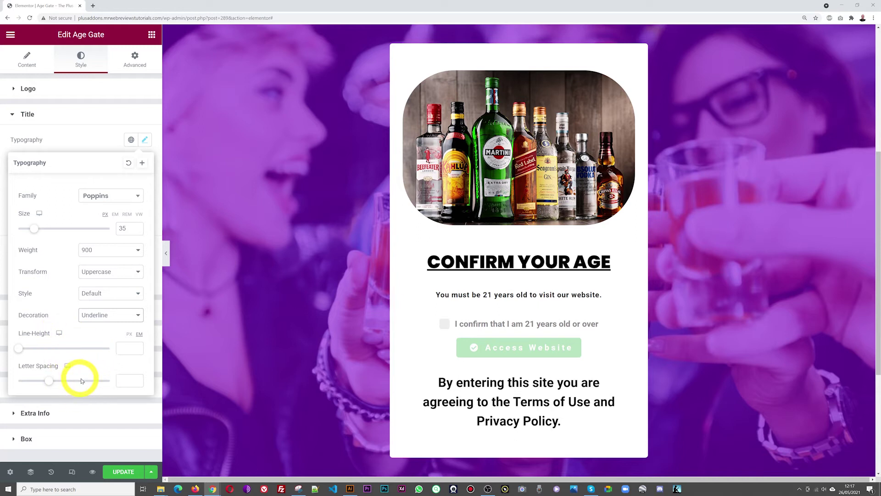
pyautogui.click(82, 143)
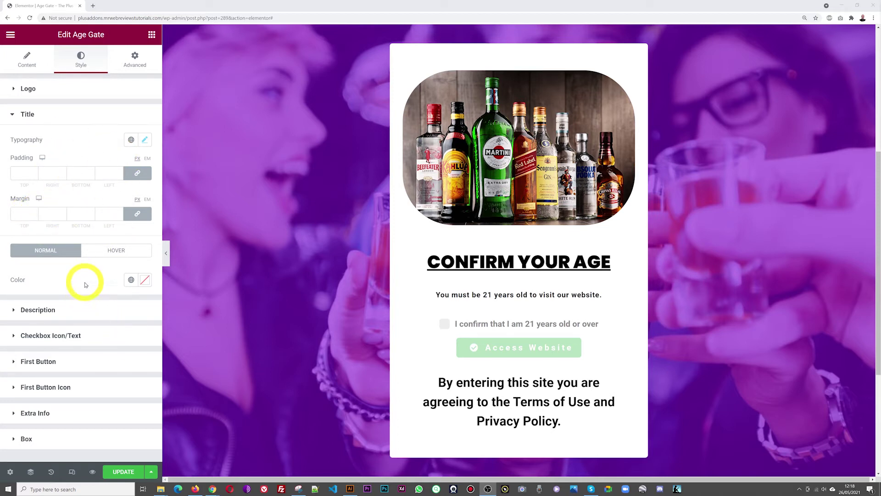
# Try bright red (#FF0000) as the Age Gate title's normal text color.
pyautogui.click(145, 280)
pyautogui.moveTo(93, 358); pyautogui.dragTo(157, 317)
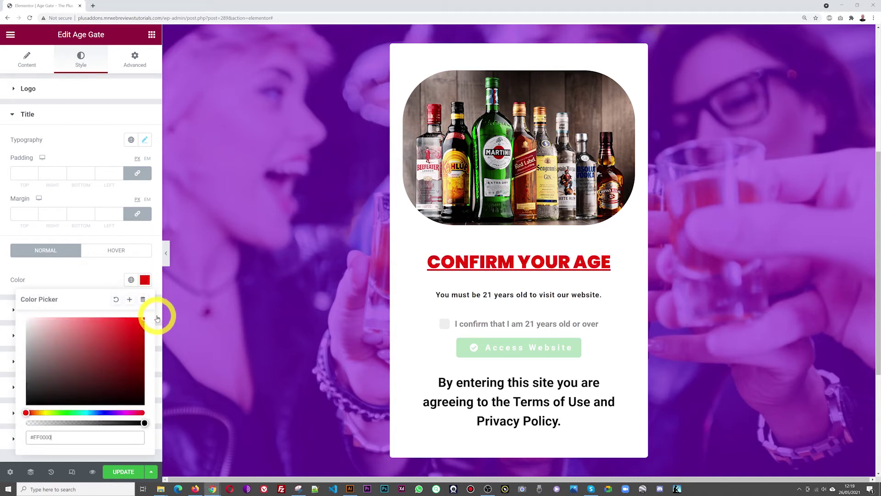
pyautogui.click(102, 277)
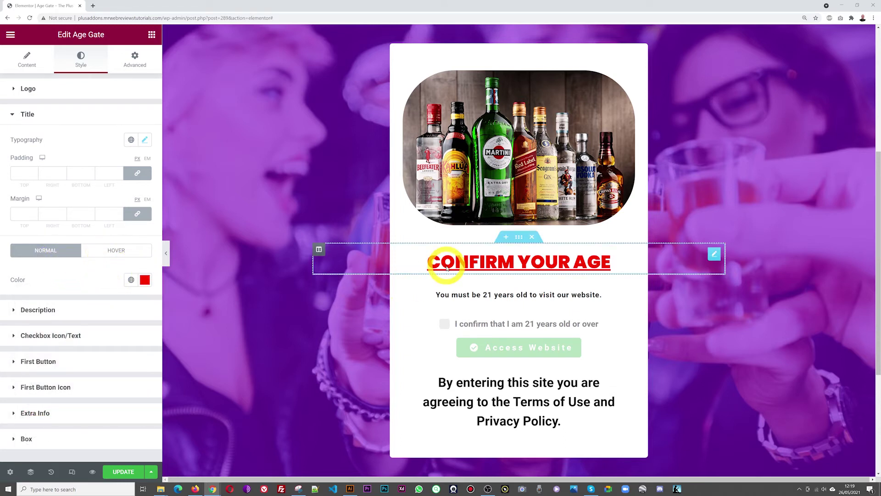
# Set the Age Gate title's normal text color to black.
pyautogui.click(145, 280)
pyautogui.moveTo(84, 360); pyautogui.dragTo(14, 416)
pyautogui.click(90, 269)
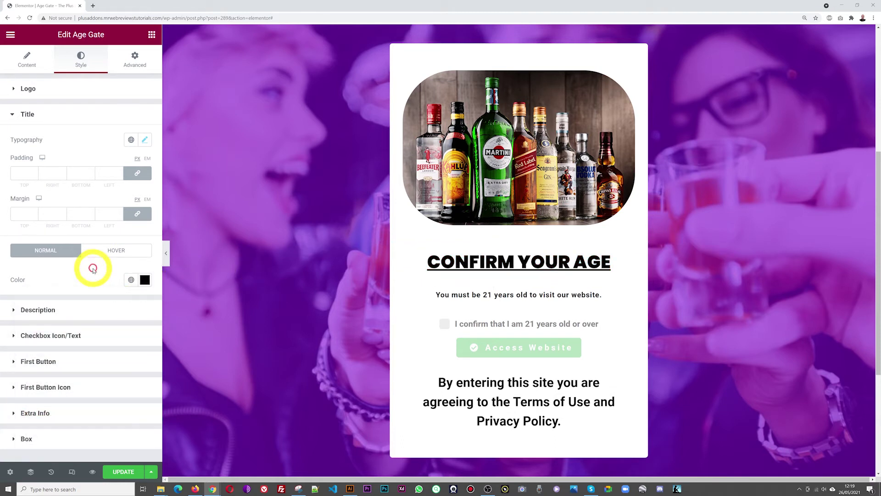
# Set the Age Gate title's hover color to bright red.
pyautogui.click(108, 252)
pyautogui.click(145, 272)
pyautogui.moveTo(120, 335); pyautogui.dragTo(154, 309)
pyautogui.click(105, 273)
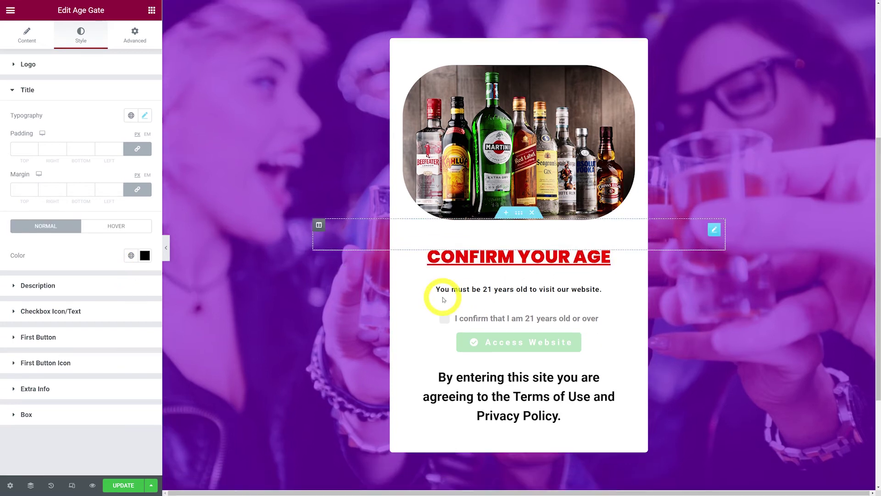
# Set the description's typography to a size of 19 px and a font weight of 900.
pyautogui.click(60, 291)
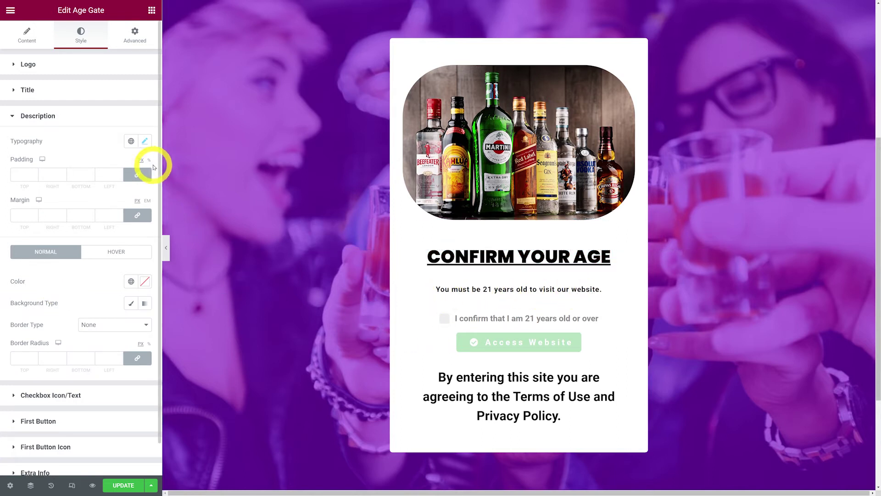
pyautogui.click(145, 142)
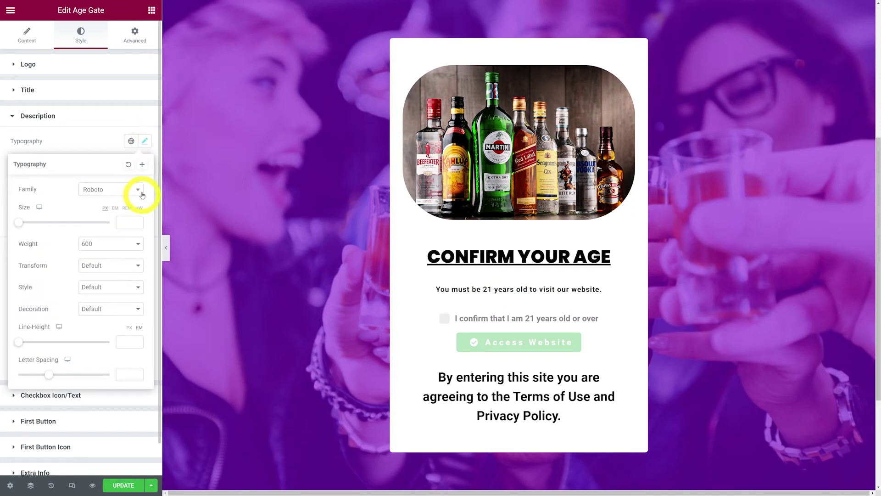
pyautogui.moveTo(18, 224); pyautogui.dragTo(26, 225)
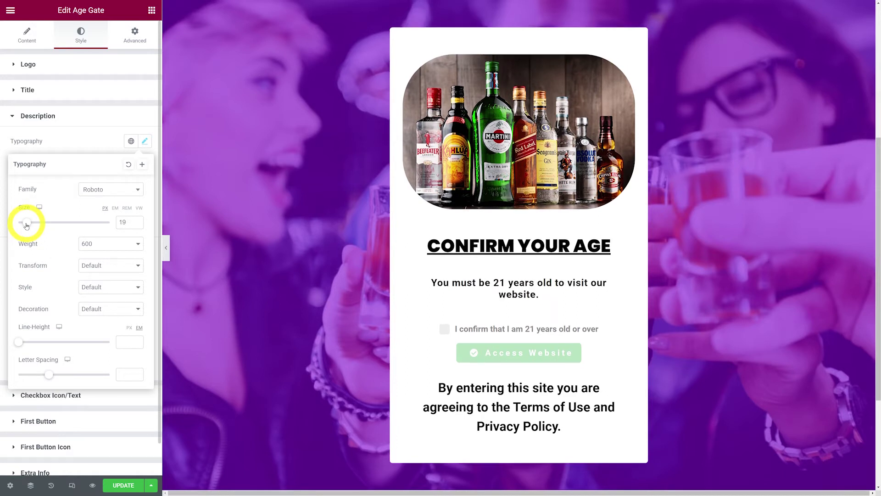
pyautogui.click(99, 245)
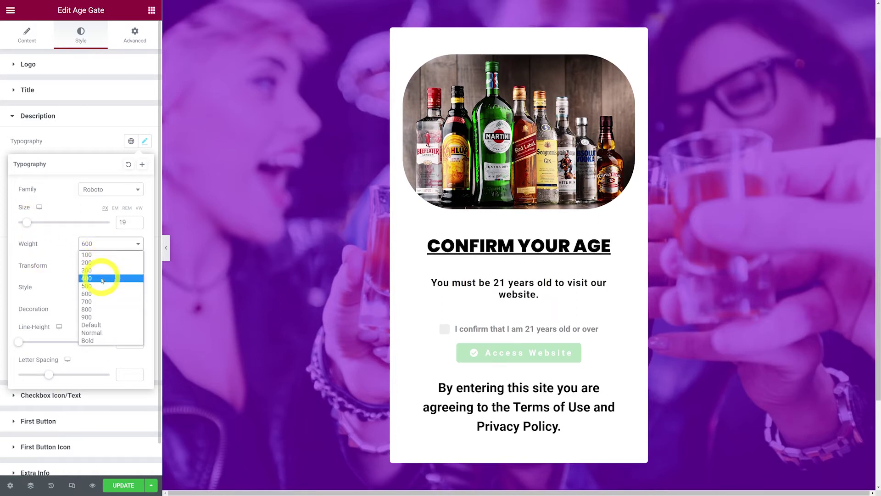
pyautogui.click(98, 317)
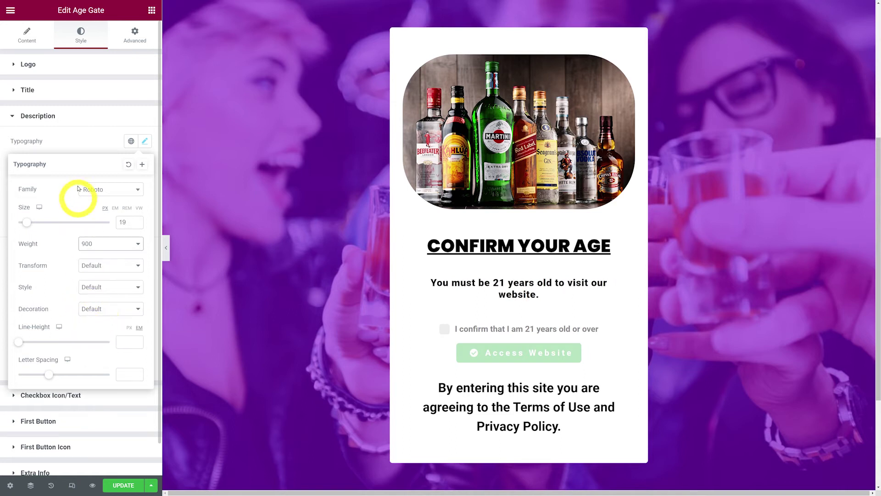
pyautogui.click(77, 147)
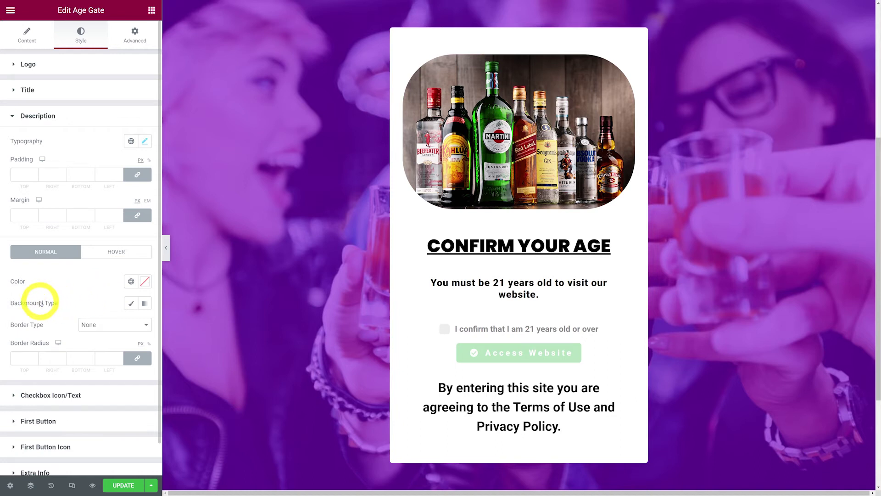
# Give the description a Classic background in light gray (#D1D1D1).
pyautogui.click(131, 305)
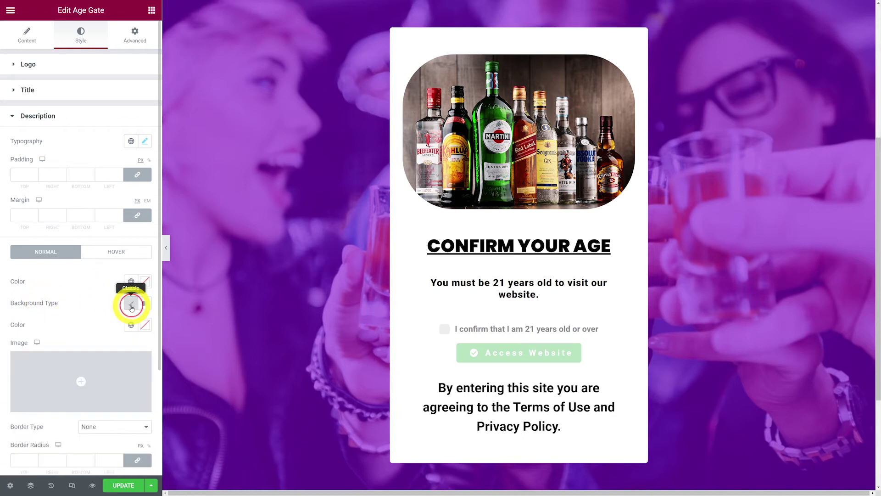
pyautogui.click(145, 325)
pyautogui.write('#AAAAAA')
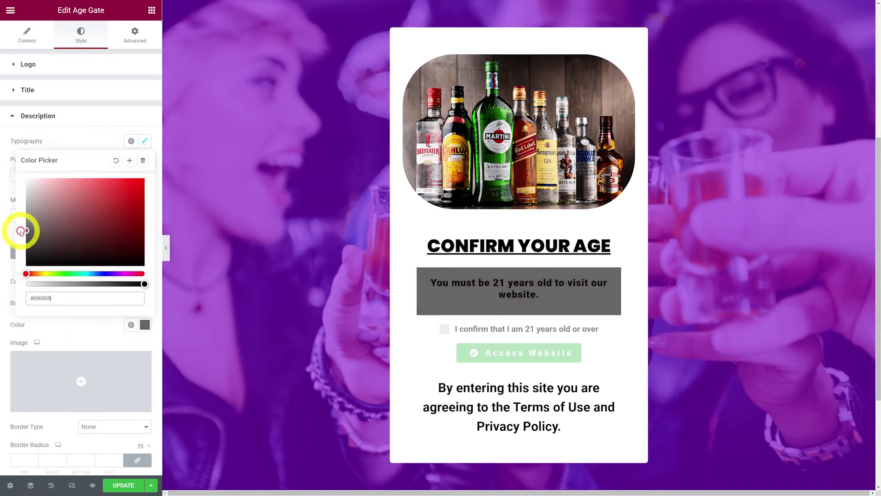
pyautogui.moveTo(12, 209); pyautogui.dragTo(6, 199)
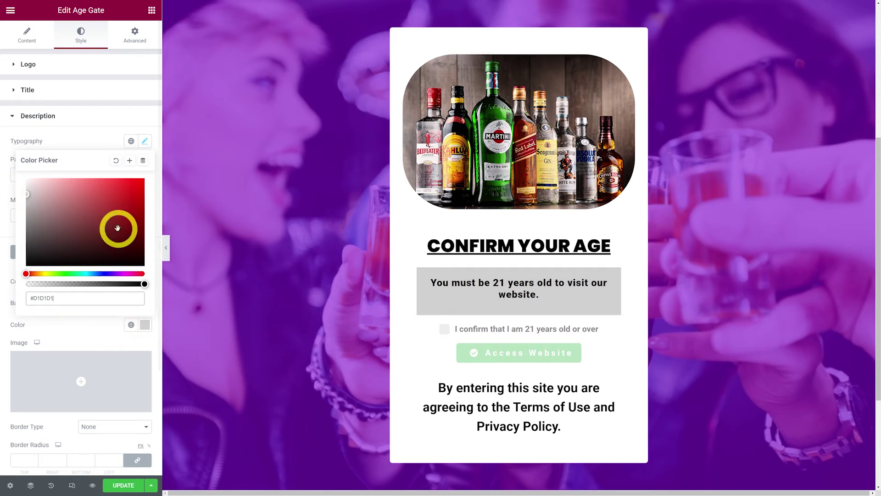
pyautogui.click(81, 141)
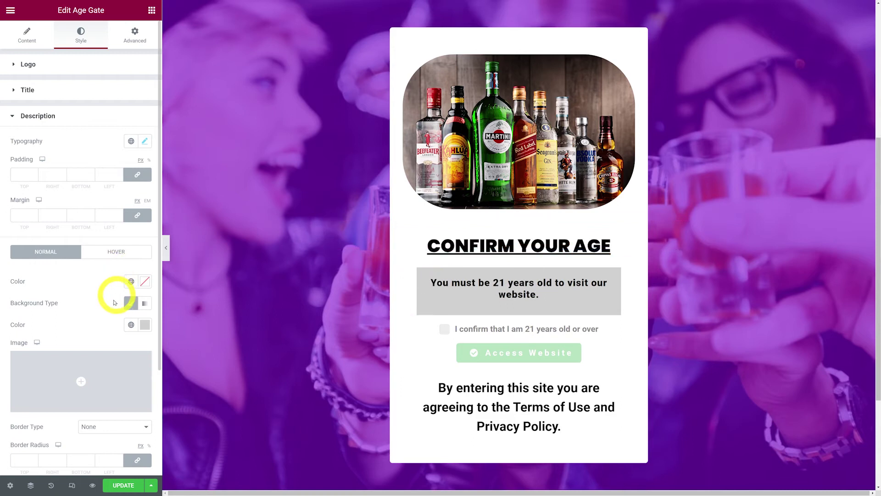
# Add a border to the description, trying the Solid type before choosing Dashed.
pyautogui.scroll(-2, 80, 322)
pyautogui.scroll(-1, 81, 327)
pyautogui.click(133, 291)
pyautogui.click(109, 310)
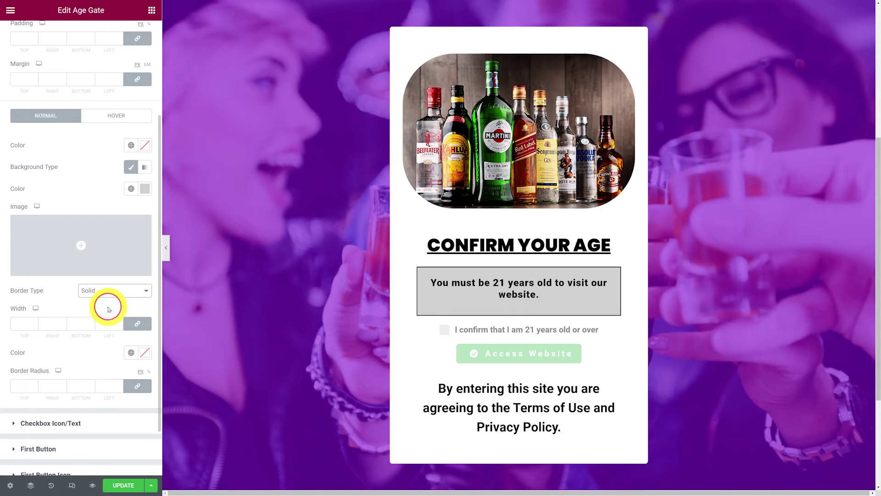
pyautogui.click(141, 289)
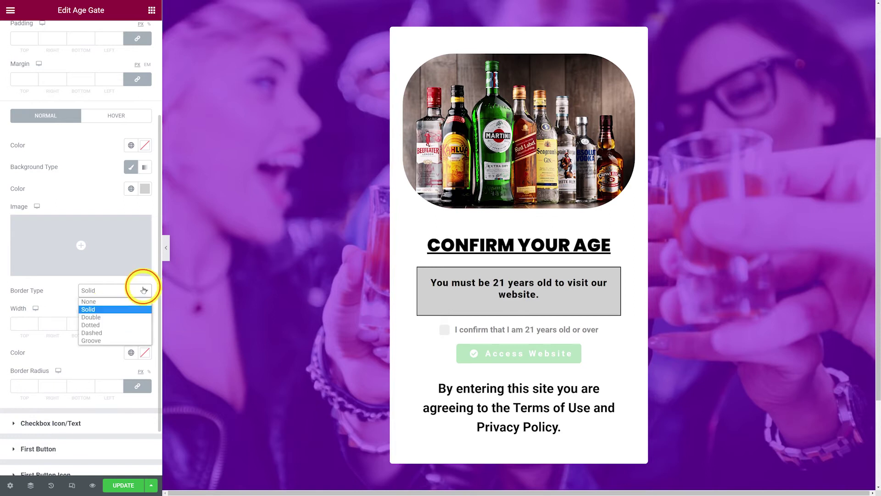
pyautogui.click(115, 332)
# Set the description's border width on all sides, trying 15 px before settling on 5 px.
pyautogui.click(20, 326)
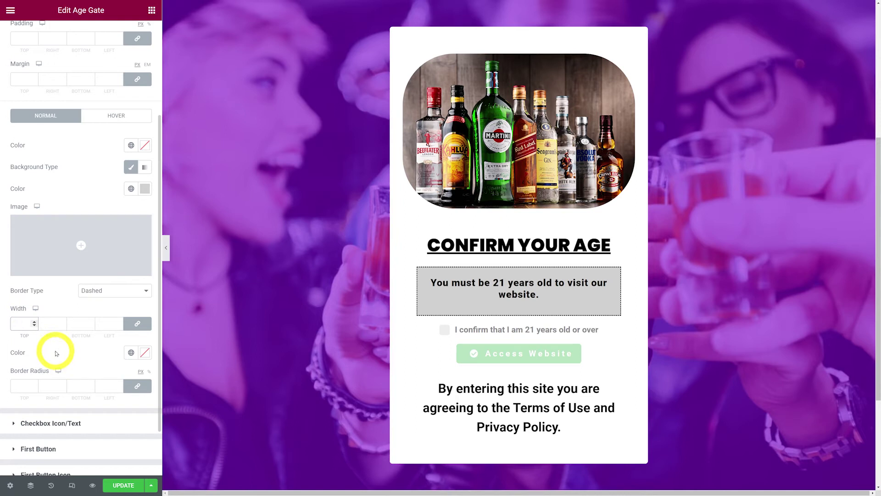
pyautogui.write('15')
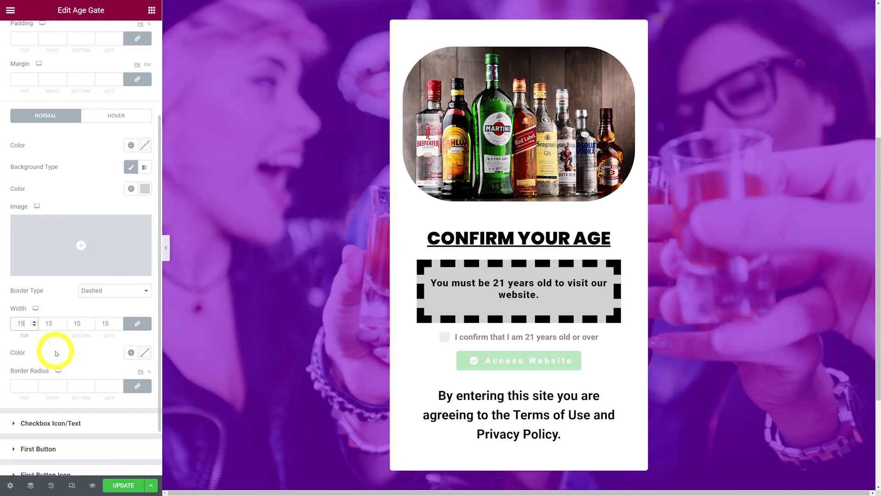
pyautogui.press('BackSpace')
pyautogui.press('BackSpace')
pyautogui.write('5')
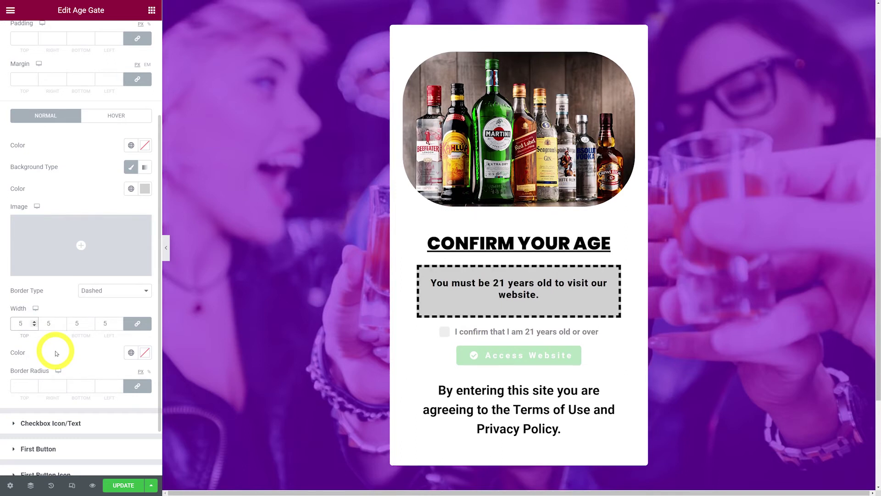
# Color the description's border red and round its corners with a 25 px border radius.
pyautogui.scroll(-2, 74, 358)
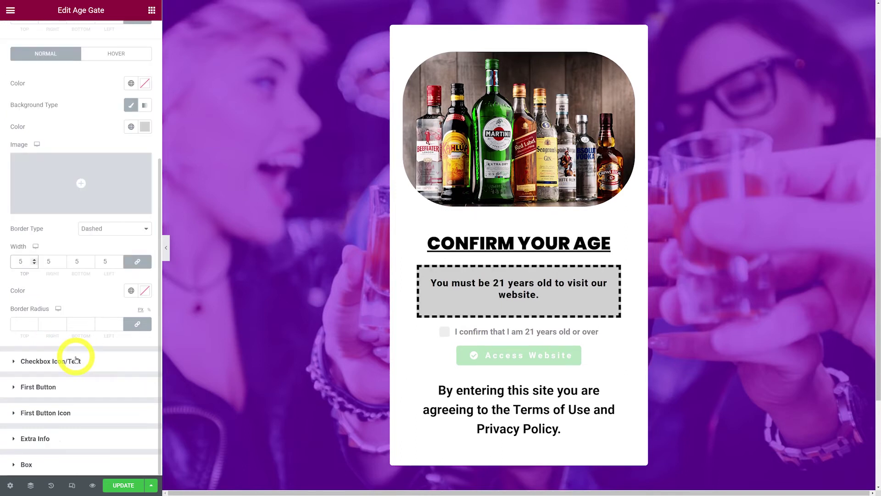
pyautogui.scroll(2, 88, 346)
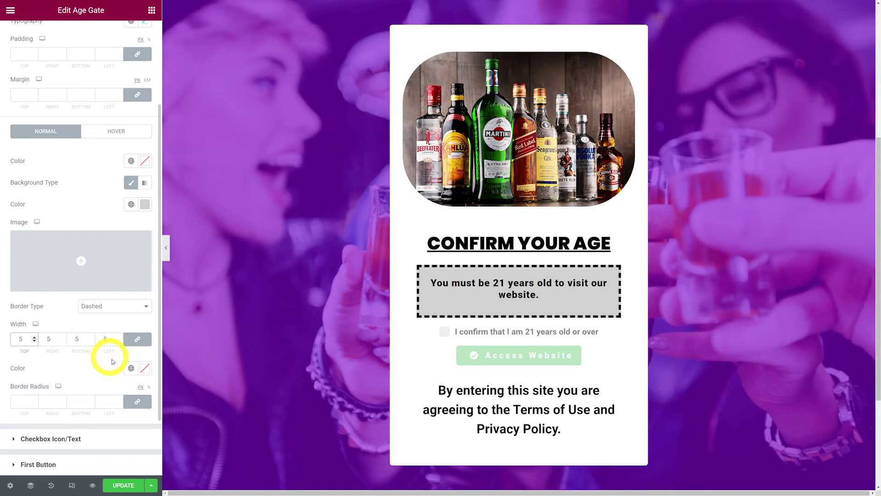
pyautogui.click(144, 368)
pyautogui.write('#FF0000')
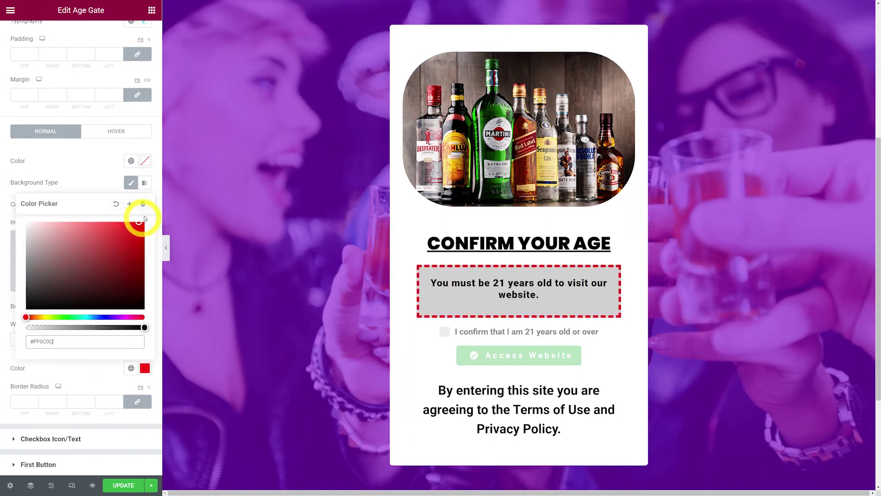
pyautogui.click(94, 176)
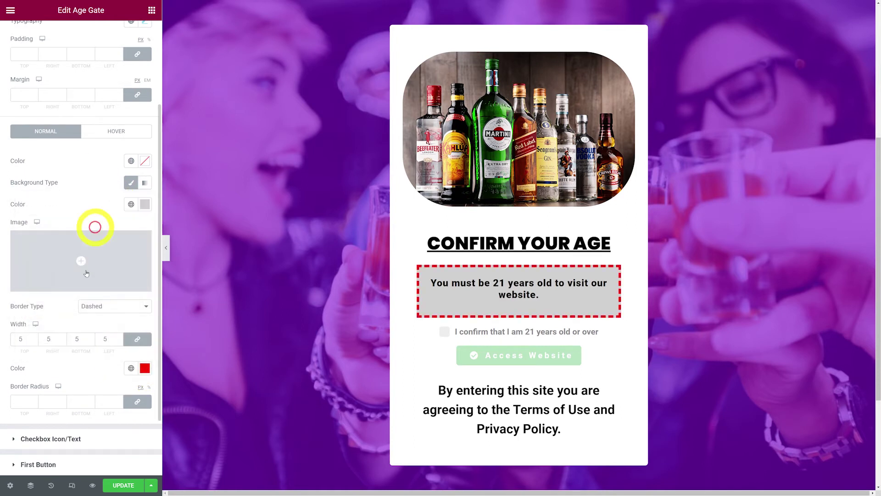
pyautogui.scroll(-2, 78, 298)
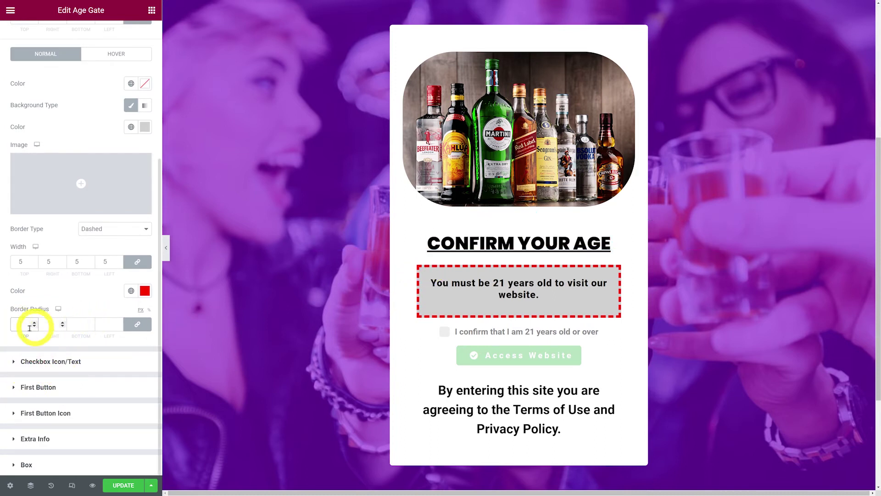
pyautogui.write('5')
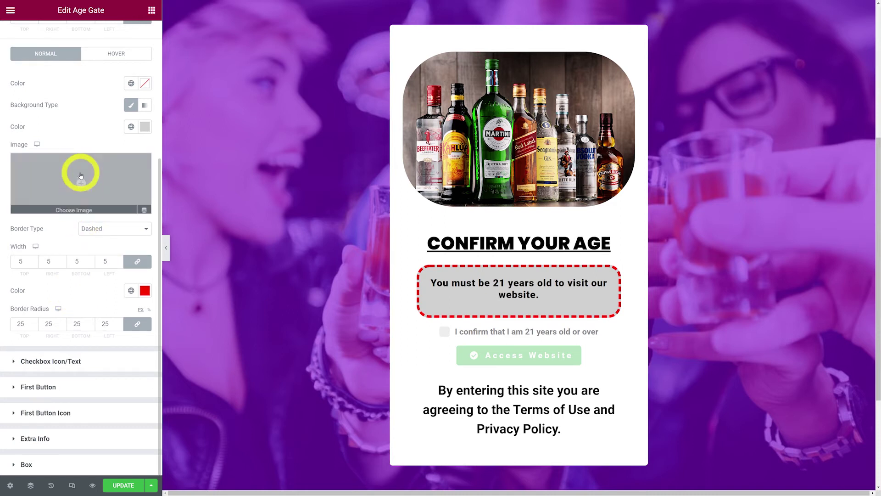
# Set the description's normal text color to red (#FF0000).
pyautogui.click(146, 84)
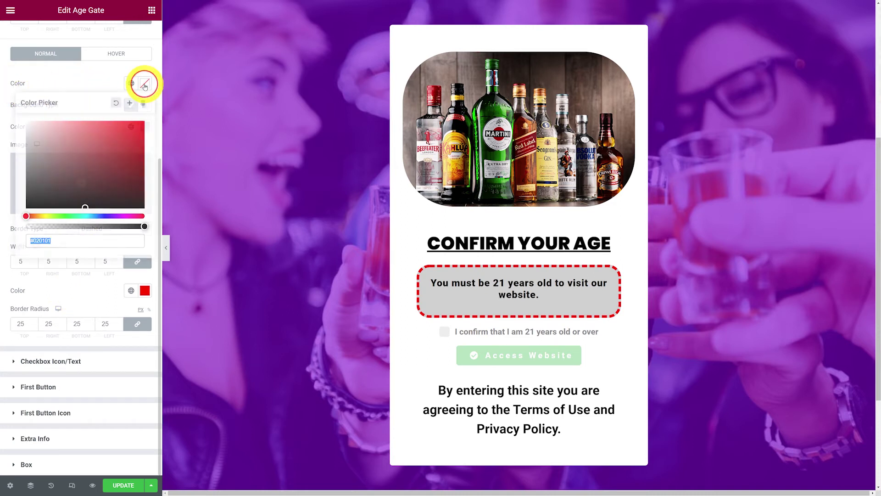
pyautogui.click(144, 122)
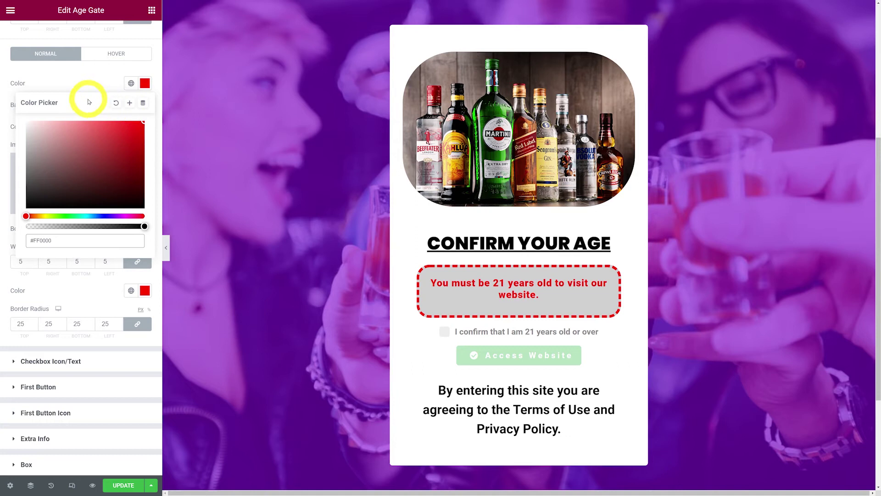
pyautogui.click(89, 84)
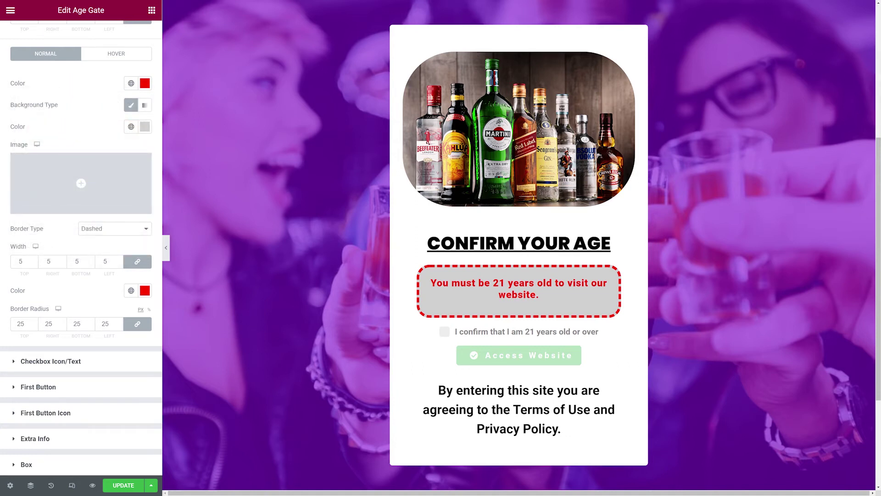
# Switch the description's background to a gradient with near-white (#F8F8F8) as the second color.
pyautogui.click(144, 105)
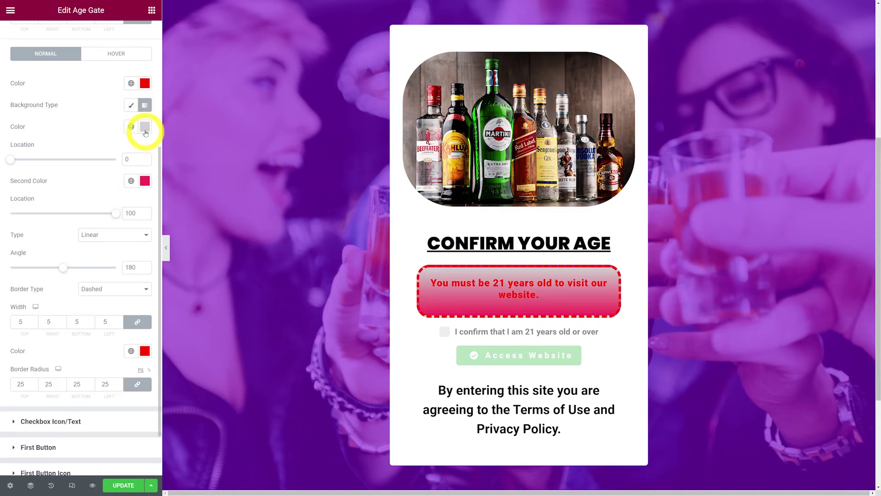
pyautogui.click(146, 188)
pyautogui.moveTo(102, 261); pyautogui.dragTo(14, 223)
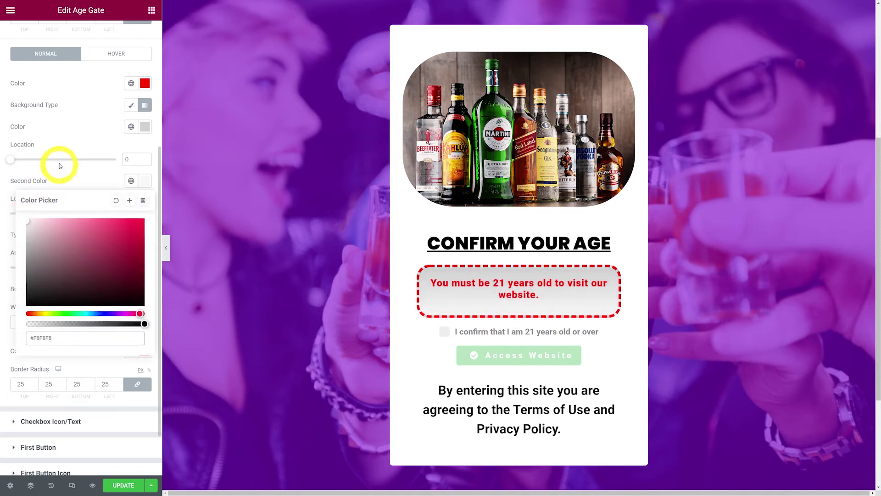
pyautogui.click(55, 234)
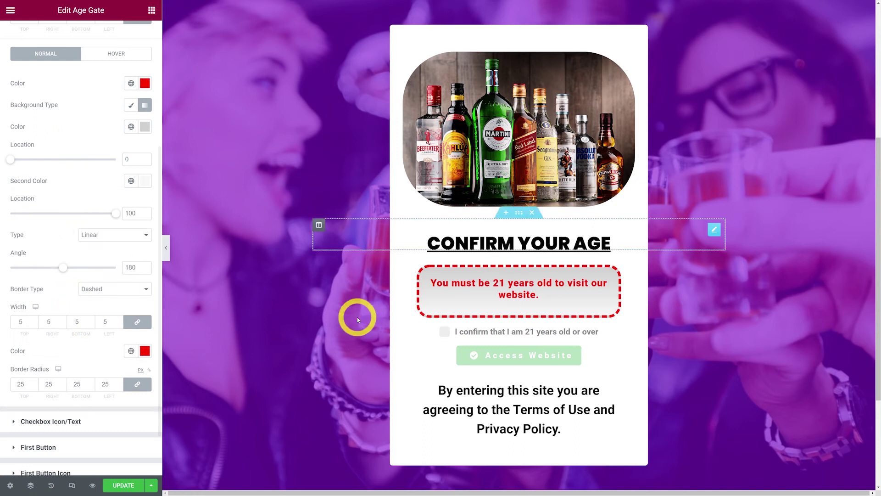
# Set the font size of the checkbox text to 19 px in its typography settings.
pyautogui.scroll(-2, 91, 341)
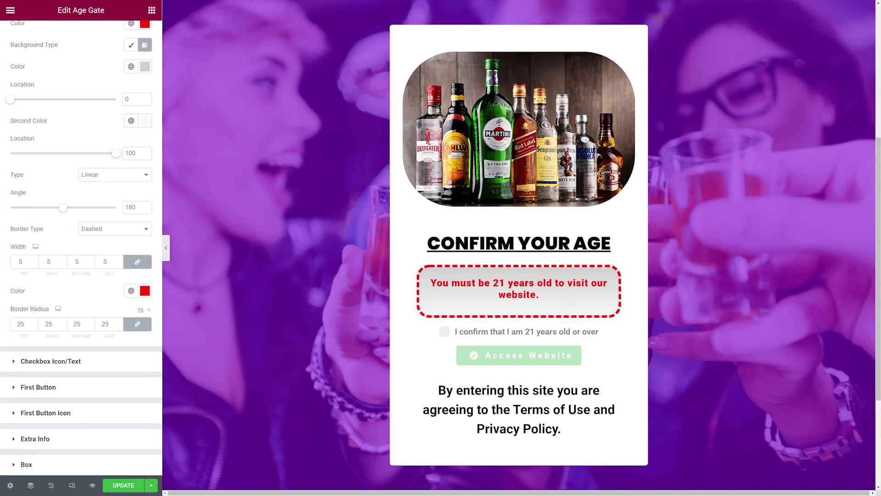
pyautogui.click(65, 361)
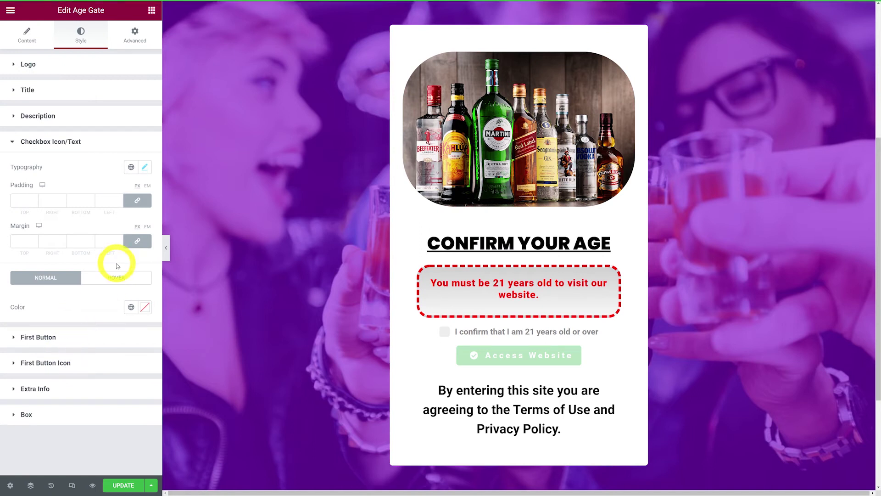
pyautogui.click(145, 169)
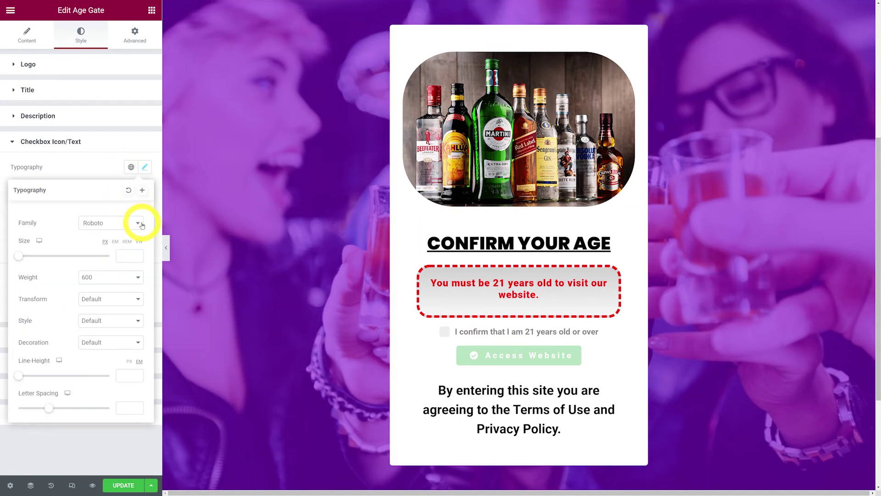
pyautogui.moveTo(21, 261); pyautogui.dragTo(27, 256)
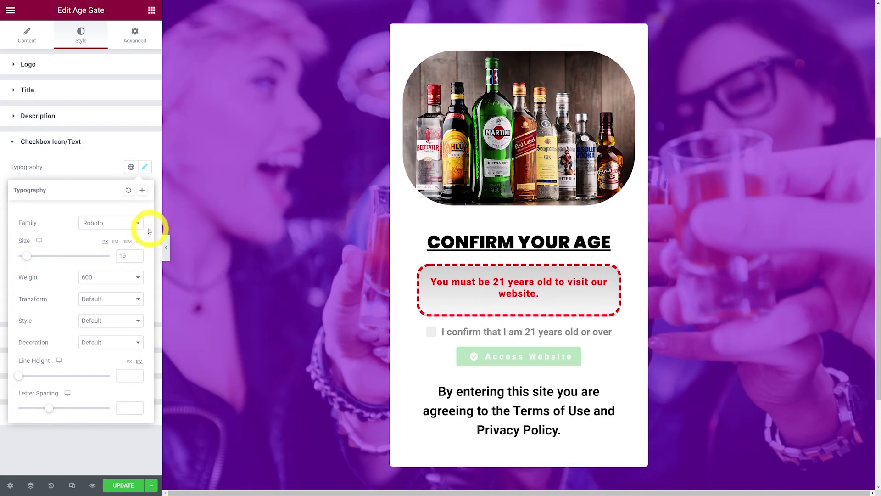
# Set the checkbox text's font weight to 300 and its normal color to near-black (#0E0E0E).
pyautogui.click(139, 278)
pyautogui.click(111, 307)
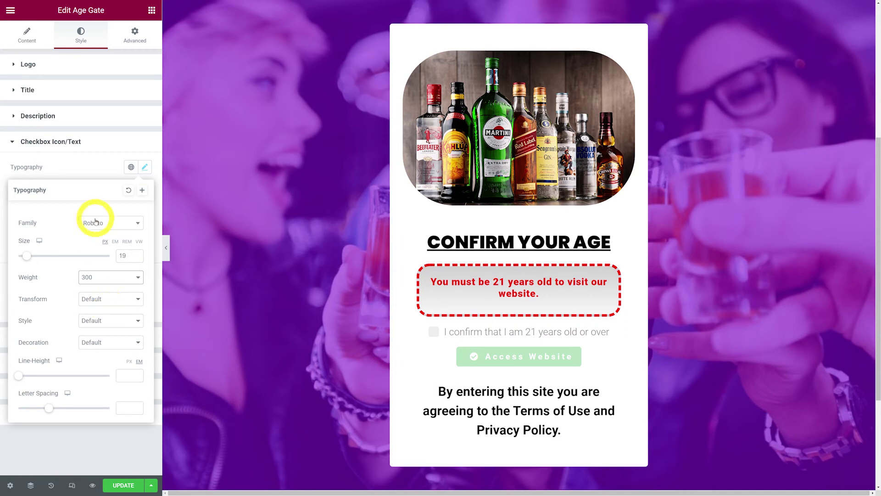
pyautogui.click(90, 165)
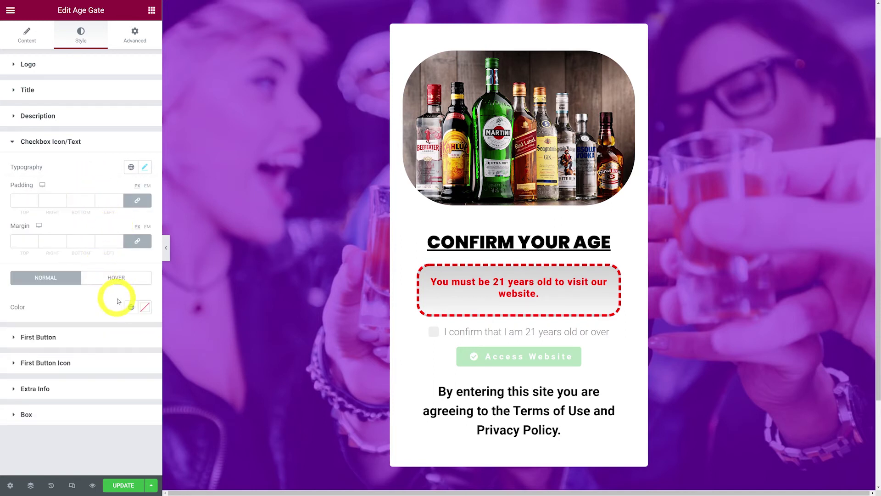
pyautogui.click(145, 307)
pyautogui.moveTo(117, 347); pyautogui.dragTo(21, 435)
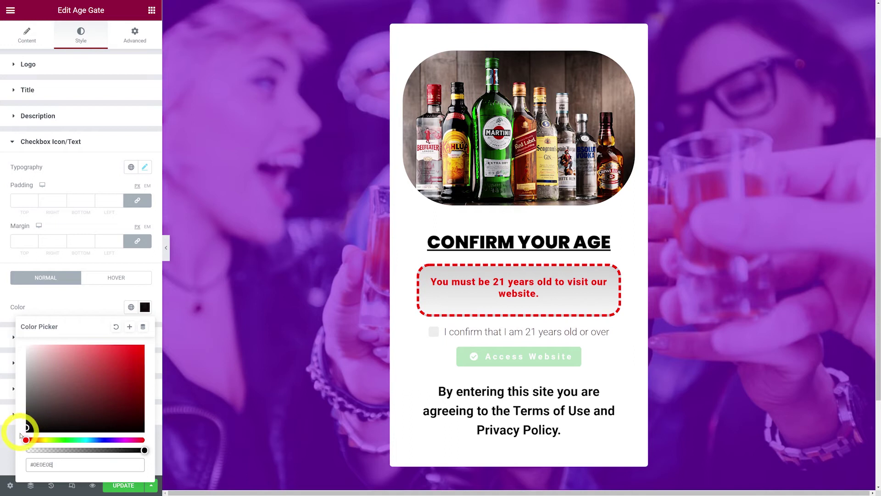
pyautogui.click(89, 168)
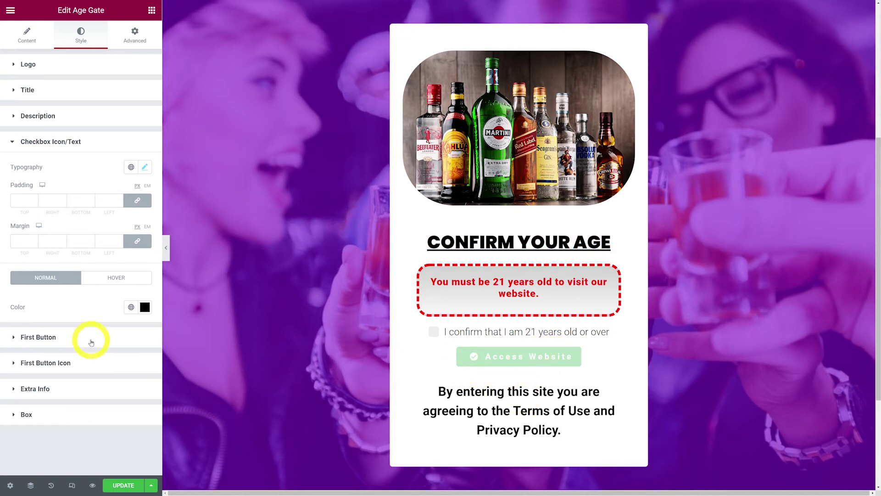
# Set the first button's padding to 20 px on all four sides.
pyautogui.click(55, 340)
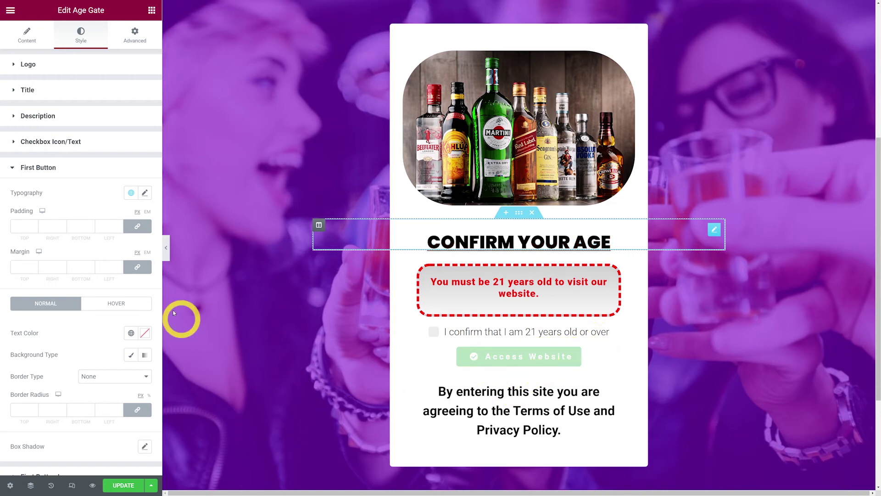
pyautogui.click(21, 227)
pyautogui.click(57, 308)
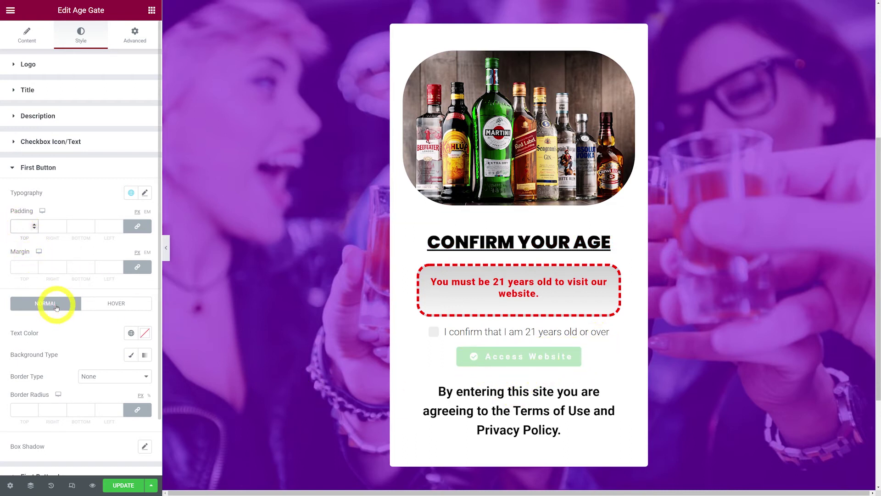
pyautogui.write('10')
pyautogui.press('Up')
pyautogui.press('Up')
pyautogui.press('Up')
pyautogui.press('Up')
pyautogui.press('Up')
pyautogui.press('Up')
pyautogui.press('Up')
pyautogui.press('Up')
pyautogui.press('Up')
pyautogui.press('Up')
pyautogui.press('Up')
pyautogui.press('Up')
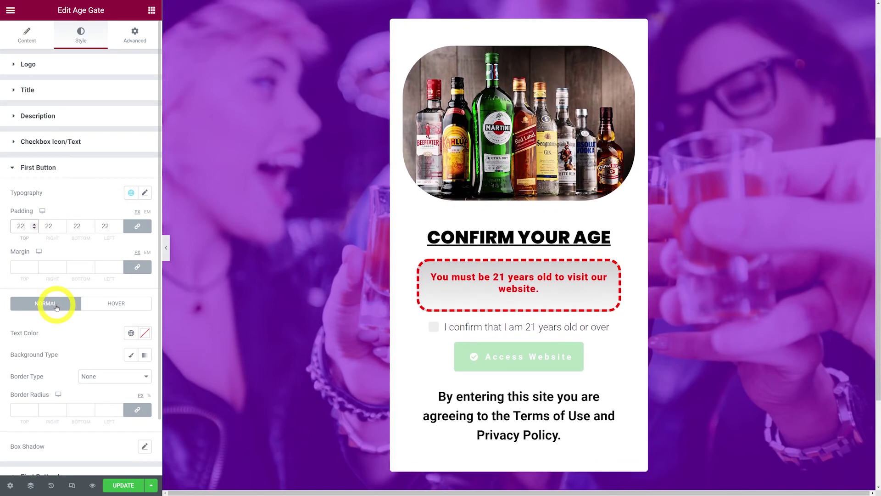
pyautogui.press('Up')
pyautogui.press('Down')
pyautogui.press('Down')
pyautogui.press('Down')
pyautogui.press('Down')
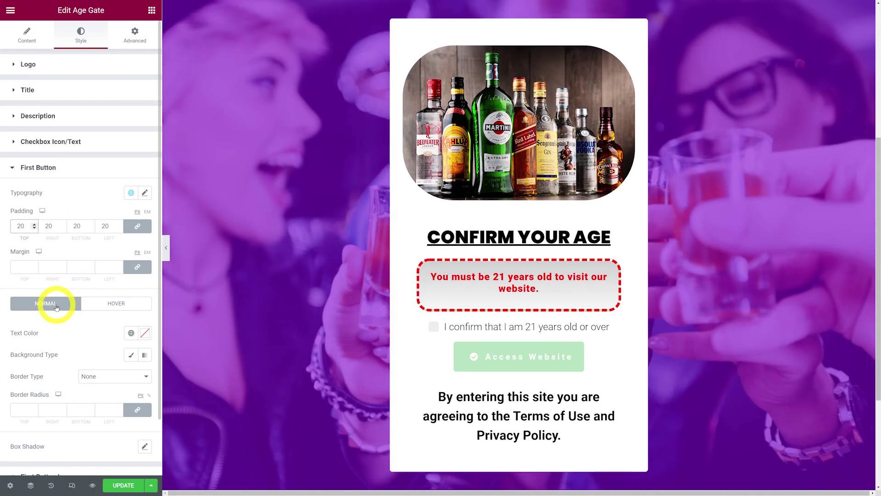
# Unlink the first button's padding values and set its right and left padding to 40 px.
pyautogui.click(138, 225)
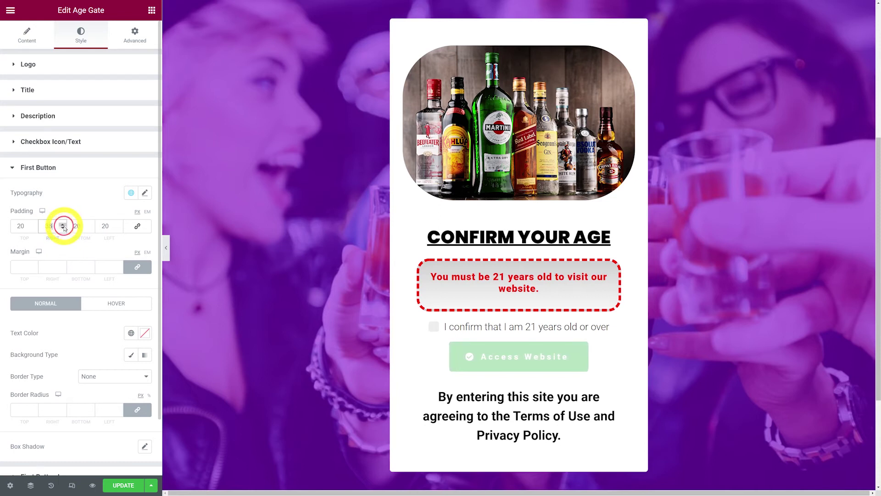
pyautogui.click(63, 223)
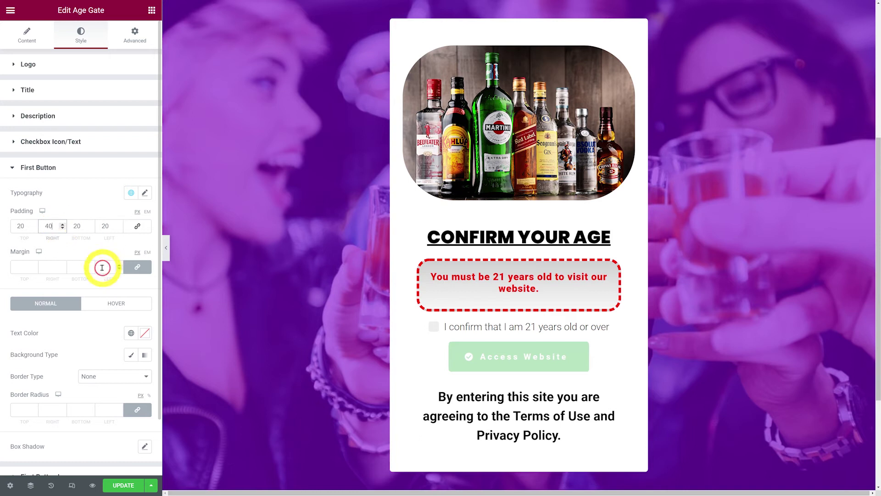
pyautogui.doubleClick(105, 225)
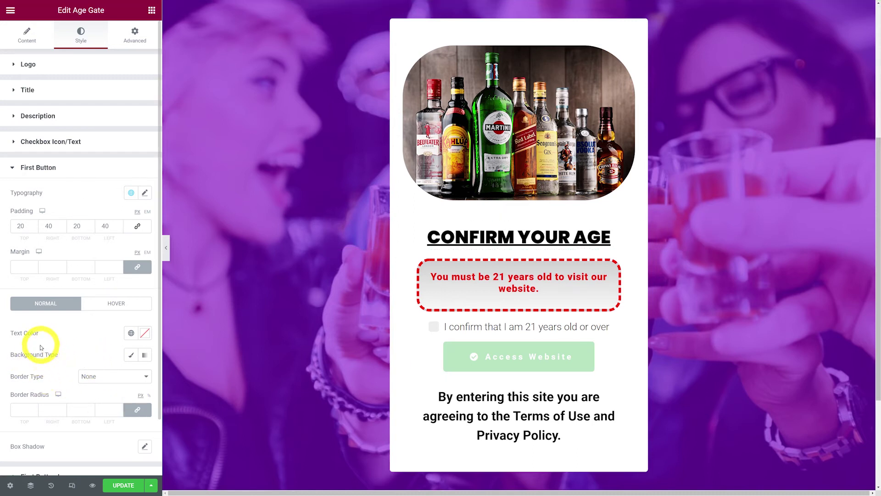
# Give the first button's normal state a classic black (#000000) background and a solid 3 px black border.
pyautogui.click(131, 359)
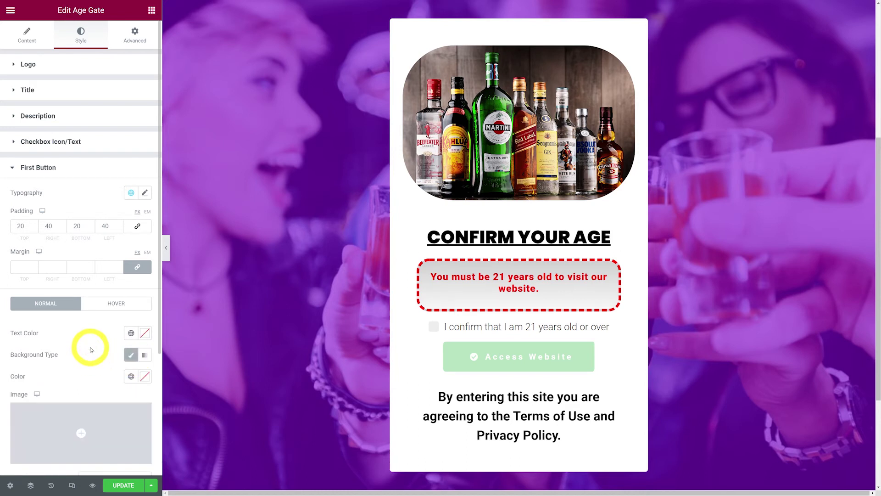
pyautogui.scroll(-2, 89, 360)
pyautogui.click(145, 299)
pyautogui.click(142, 339)
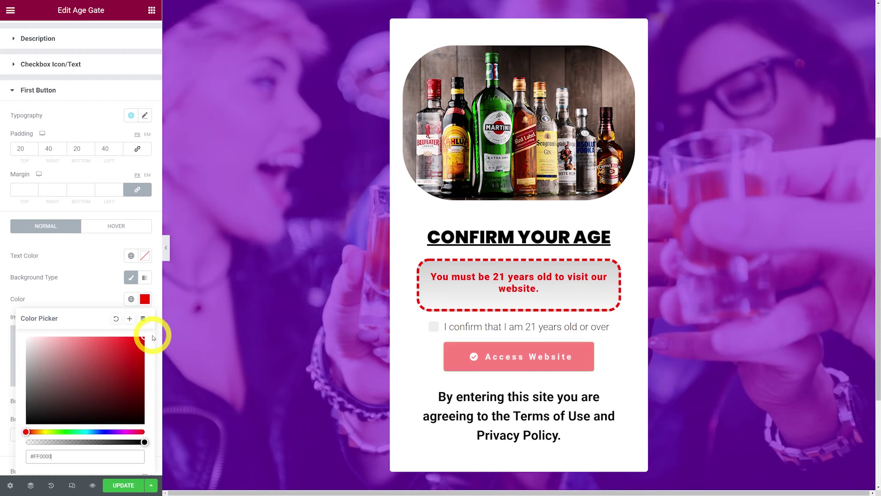
pyautogui.moveTo(86, 360); pyautogui.dragTo(11, 433)
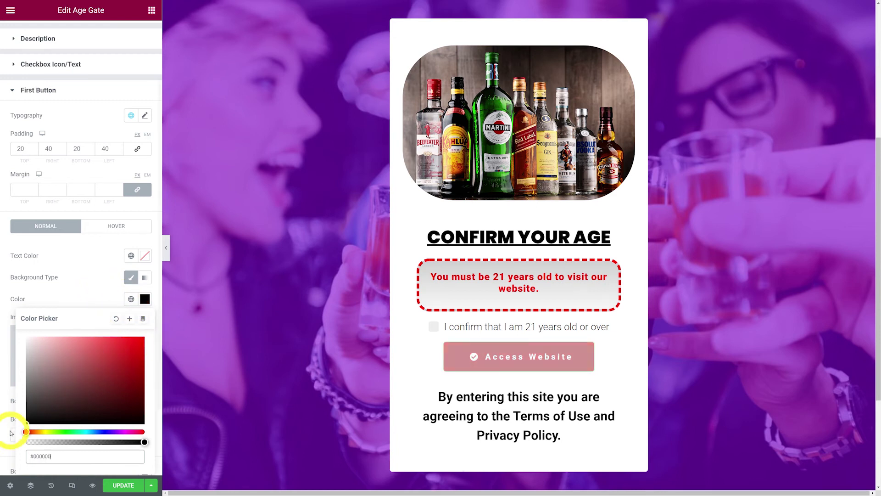
pyautogui.click(89, 287)
pyautogui.scroll(-3, 155, 333)
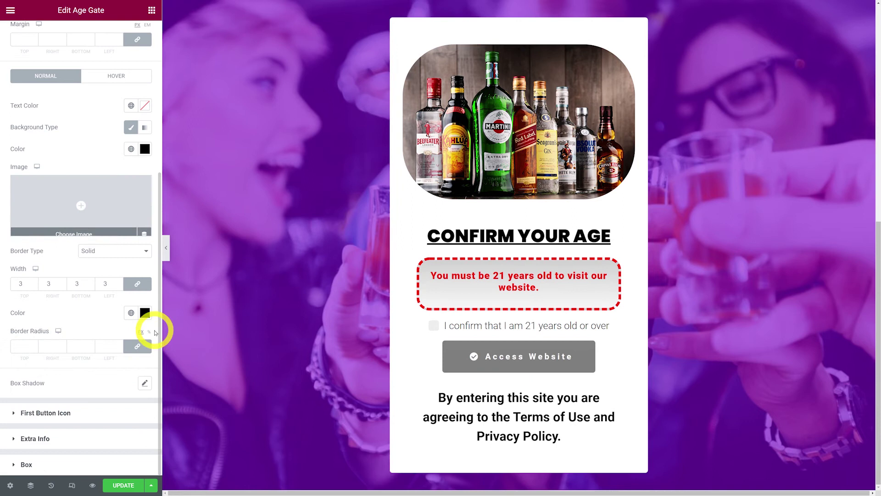
# Give the first button's hover state a classic background in medium gray (#787878).
pyautogui.click(119, 77)
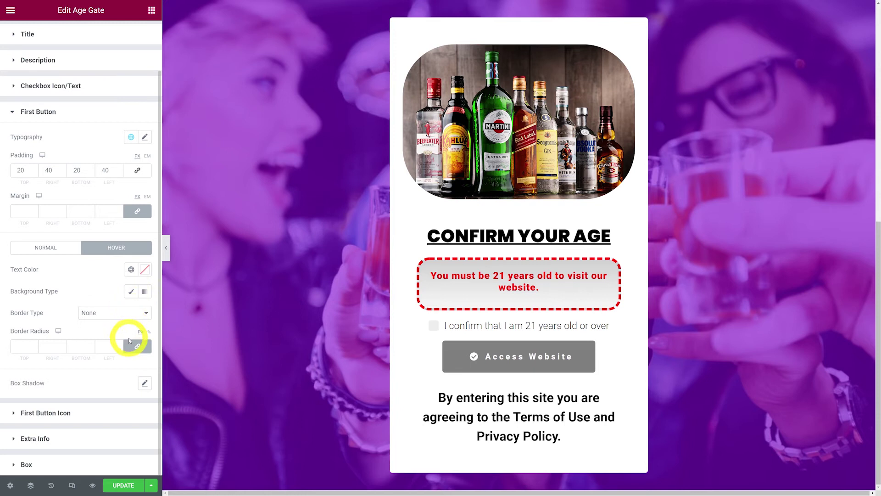
pyautogui.click(131, 291)
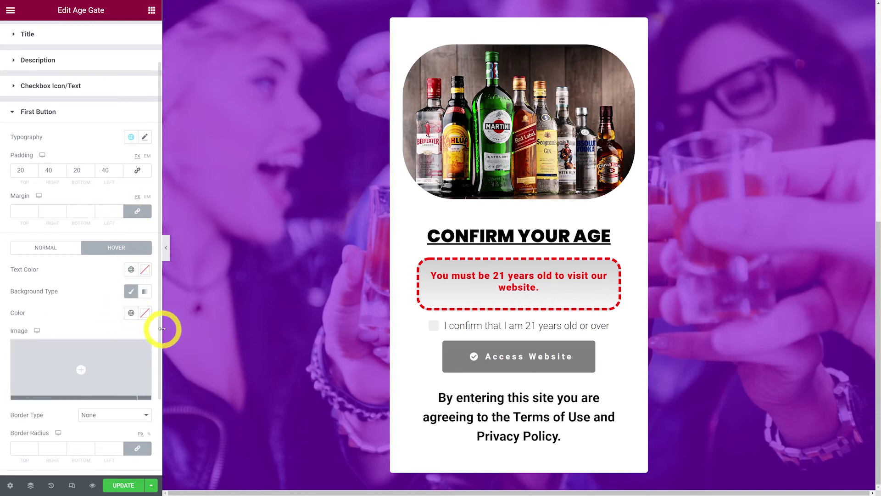
pyautogui.click(146, 314)
pyautogui.moveTo(90, 389); pyautogui.dragTo(4, 407)
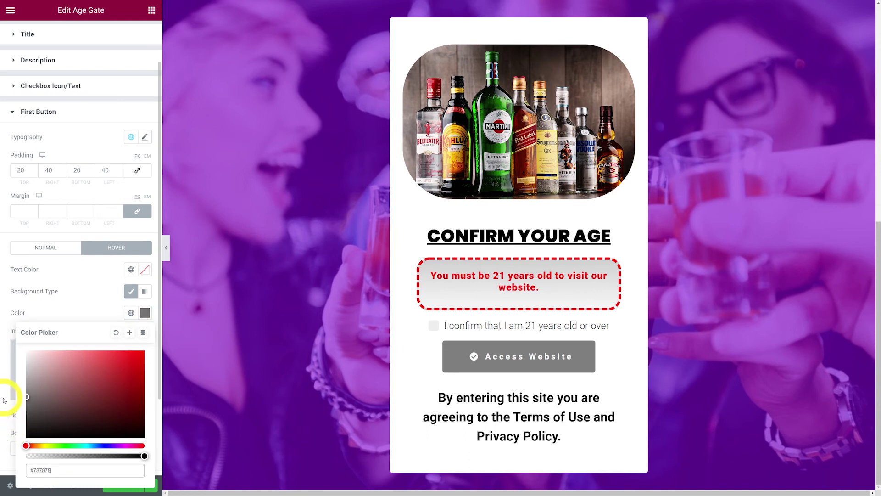
pyautogui.click(73, 305)
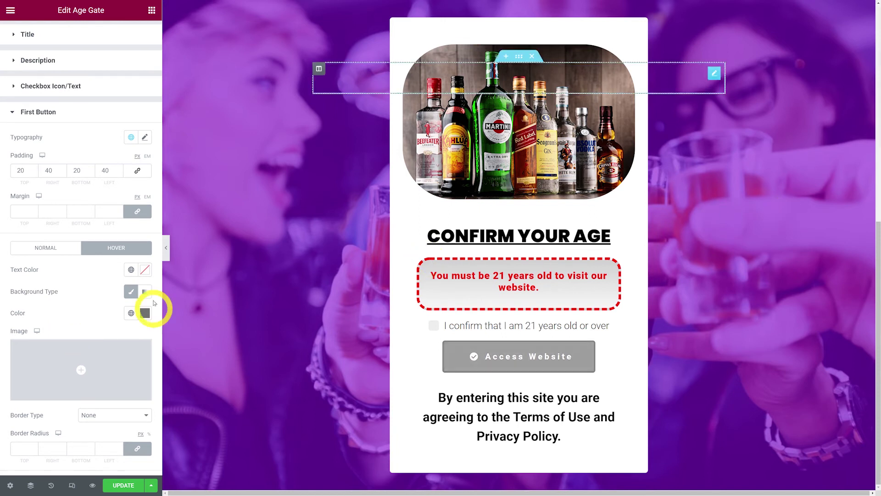
# Add a solid 3 px border in dark gray (#686868) to the first button's hover state.
pyautogui.scroll(-2, 77, 286)
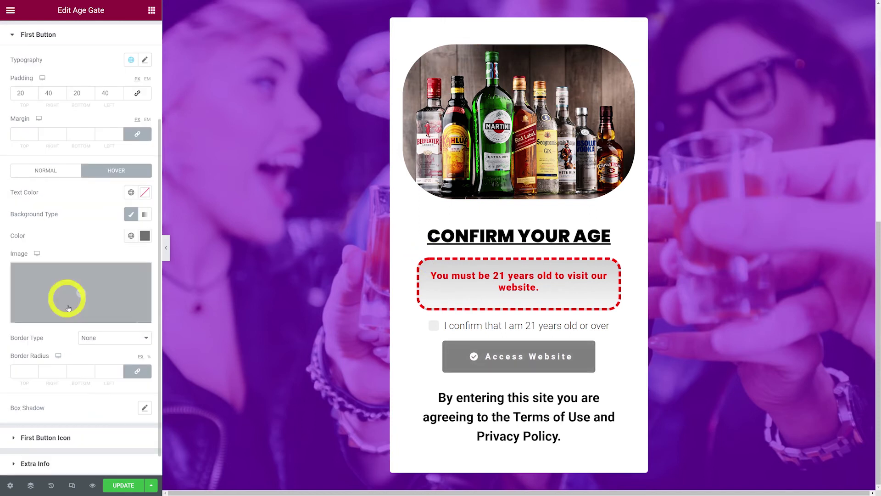
pyautogui.click(137, 337)
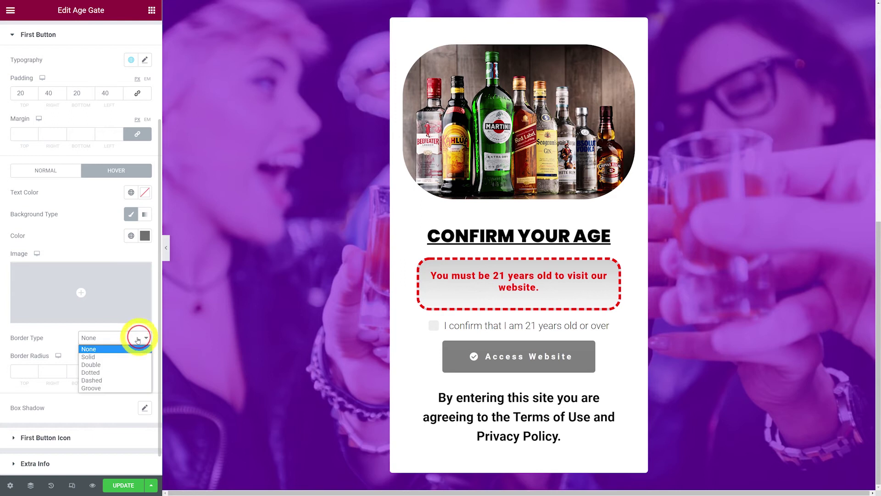
pyautogui.click(109, 357)
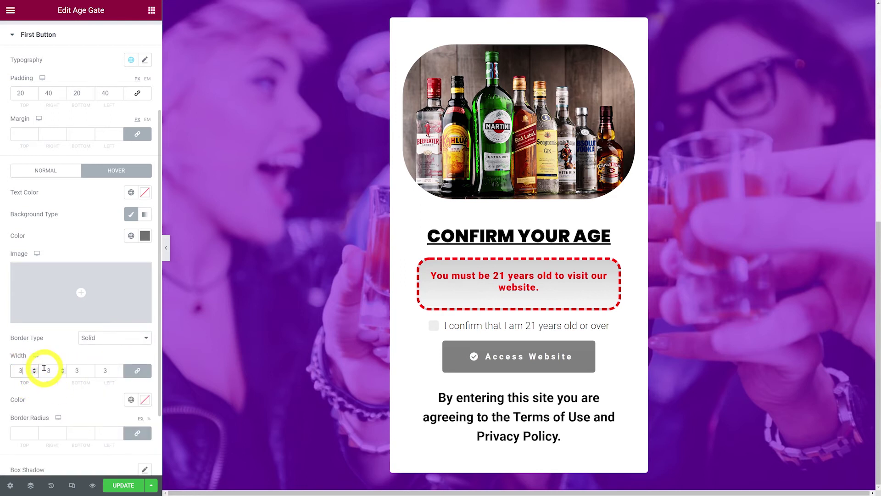
pyautogui.scroll(-2, 45, 368)
pyautogui.click(144, 313)
pyautogui.moveTo(64, 403)
pyautogui.mouseDown()
pyautogui.moveTo(4, 423)
pyautogui.moveTo(7, 405)
pyautogui.mouseUp()
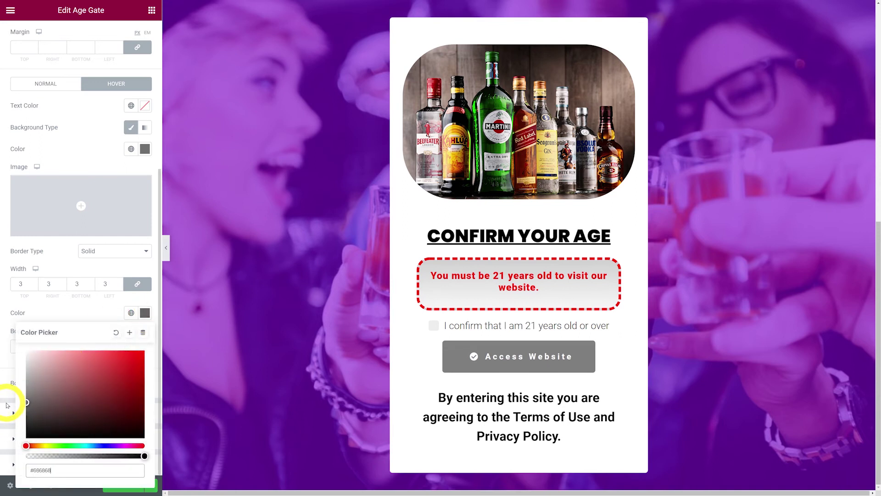
pyautogui.click(75, 311)
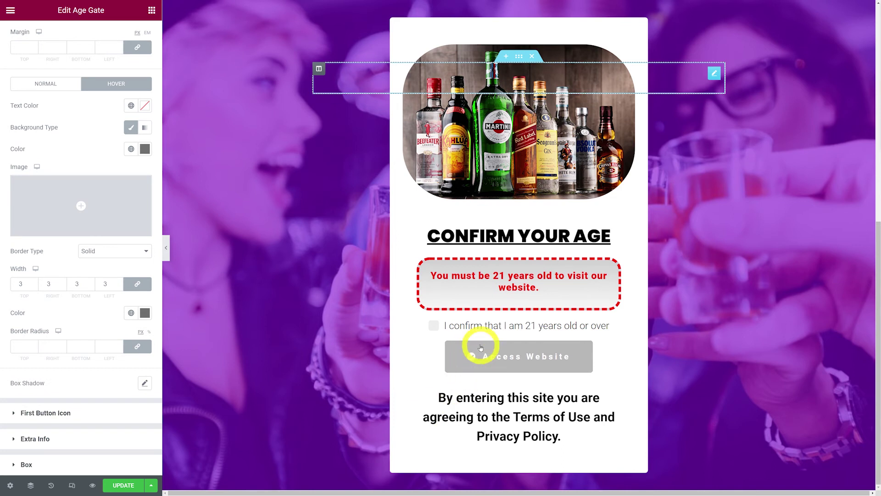
# Set the first button icon's size to 18 and its offset to 0.
pyautogui.click(60, 414)
pyautogui.moveTo(17, 230); pyautogui.dragTo(19, 232)
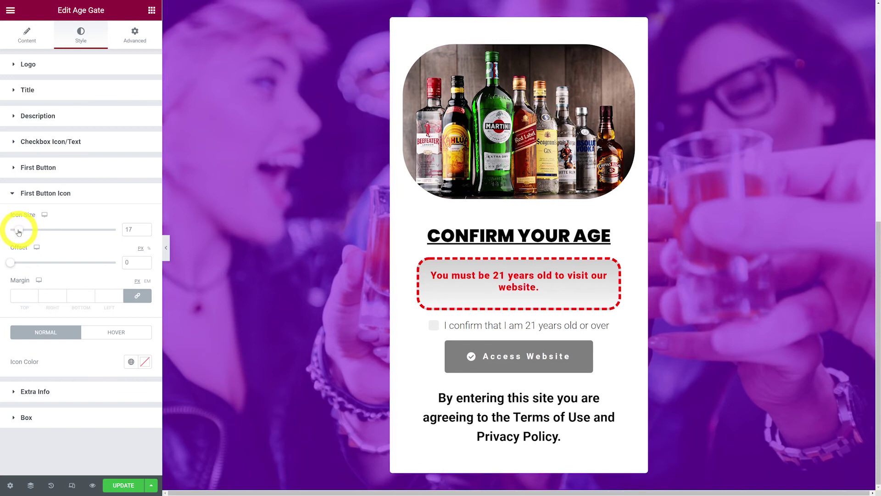
pyautogui.click(146, 228)
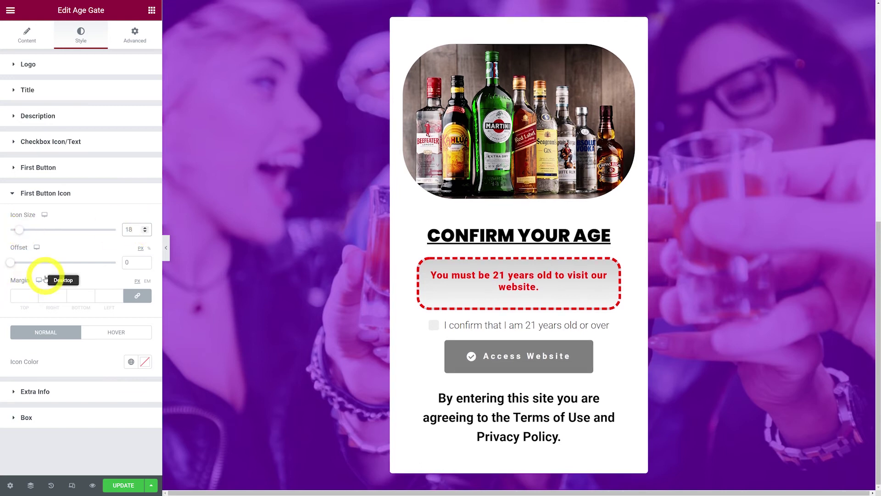
pyautogui.moveTo(11, 265)
pyautogui.mouseDown()
pyautogui.moveTo(49, 262)
pyautogui.moveTo(1, 268)
pyautogui.mouseUp()
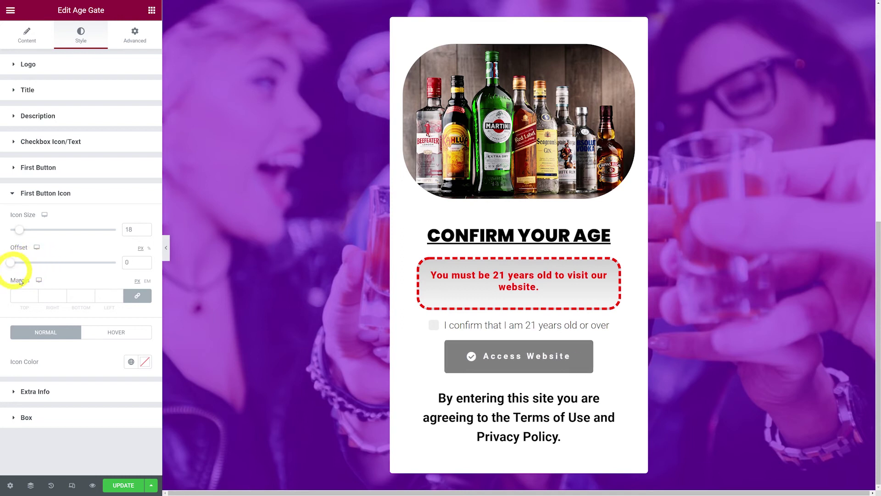
# Set the first button icon's normal color to white (#FFFFFF).
pyautogui.click(144, 363)
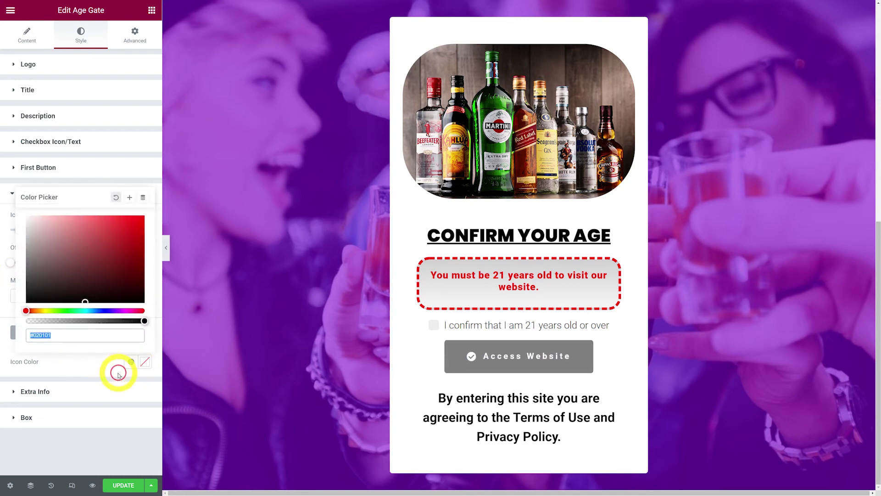
pyautogui.click(122, 235)
pyautogui.moveTo(134, 227); pyautogui.dragTo(13, 208)
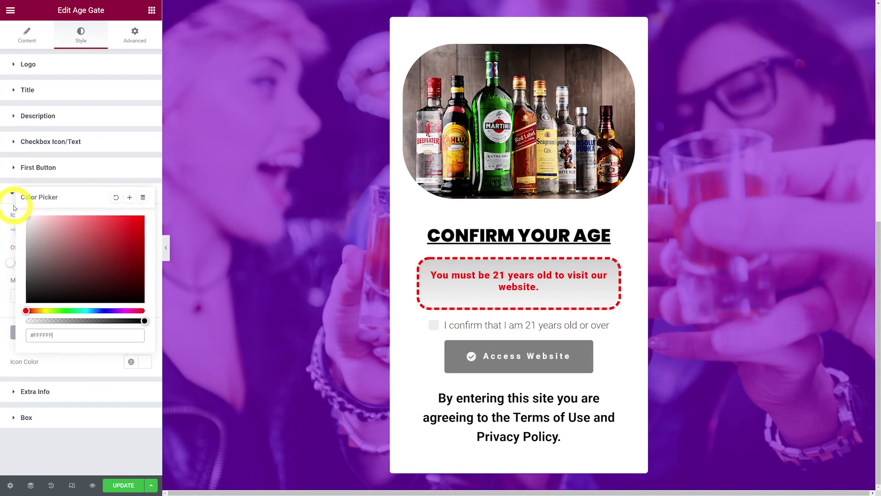
pyautogui.click(60, 454)
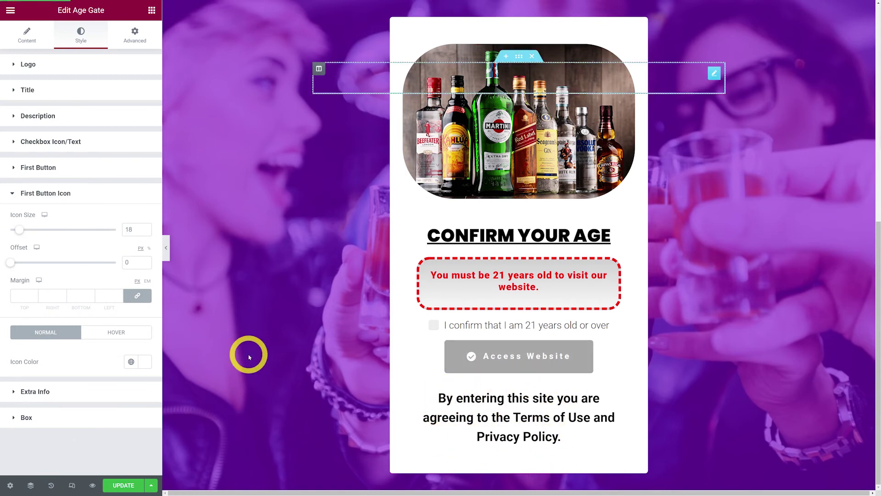
# Reduce the text size of the extra info to 13.
pyautogui.click(43, 393)
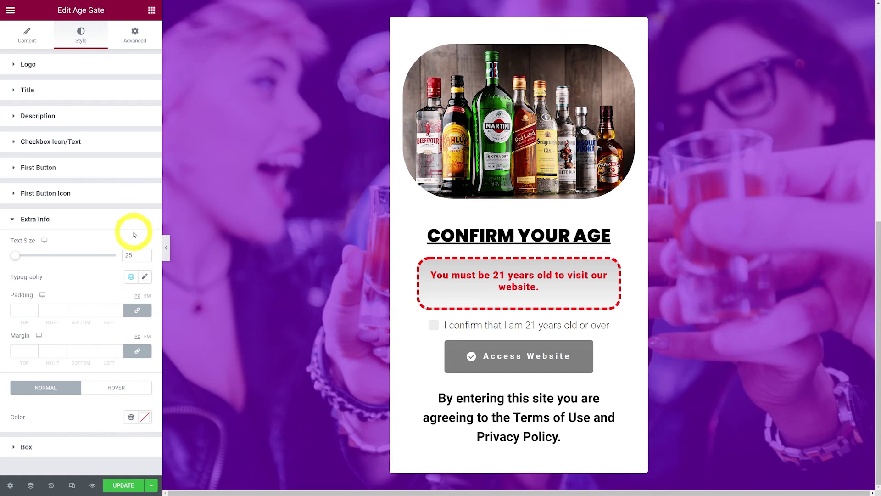
pyautogui.moveTo(16, 259); pyautogui.dragTo(14, 258)
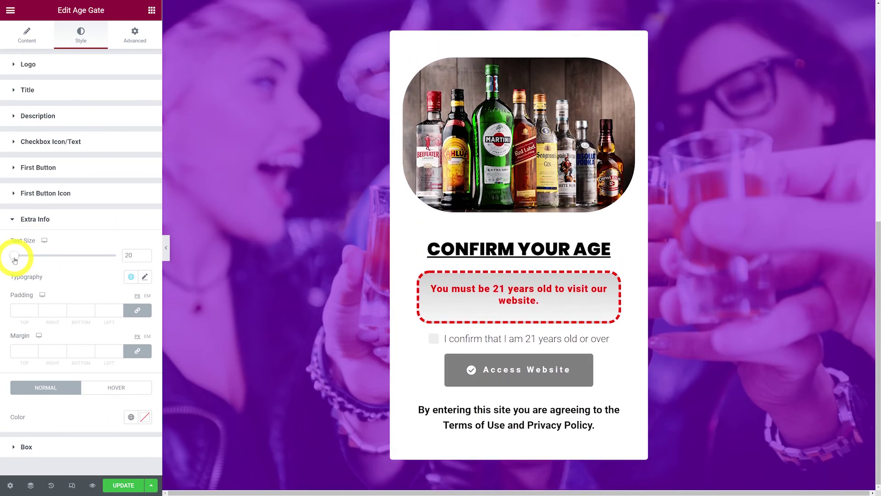
pyautogui.click(144, 258)
pyautogui.click(145, 259)
pyautogui.click(144, 258)
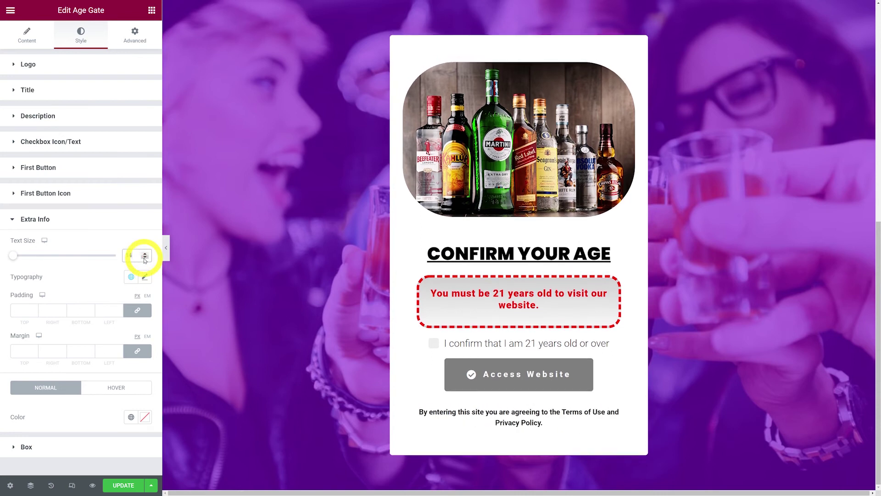
pyautogui.click(145, 259)
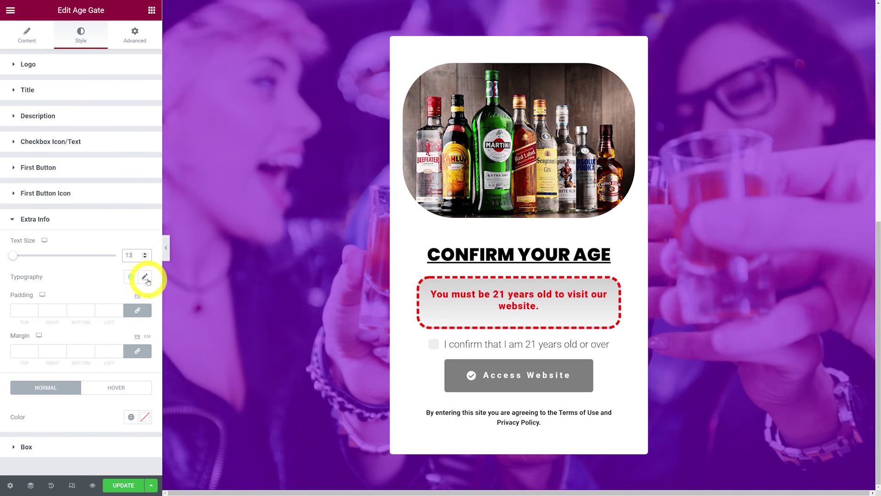
# Set the font weight of the extra info text to 300.
pyautogui.click(145, 277)
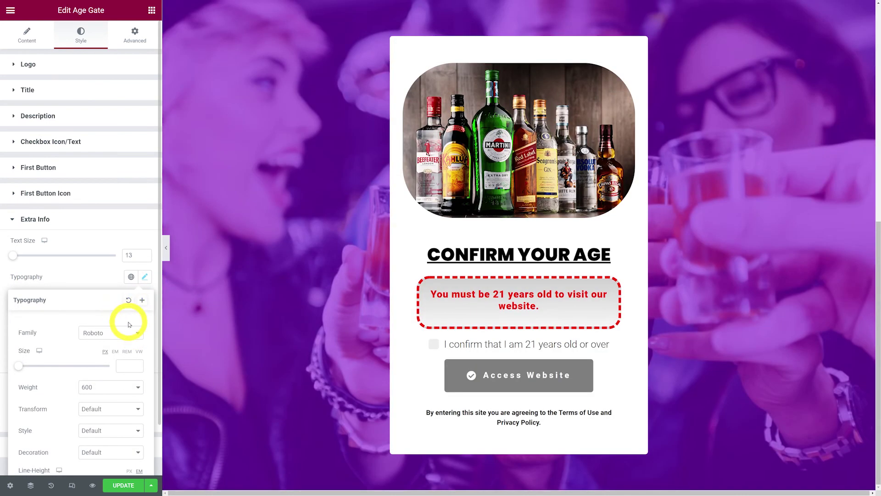
pyautogui.click(130, 336)
pyautogui.click(130, 334)
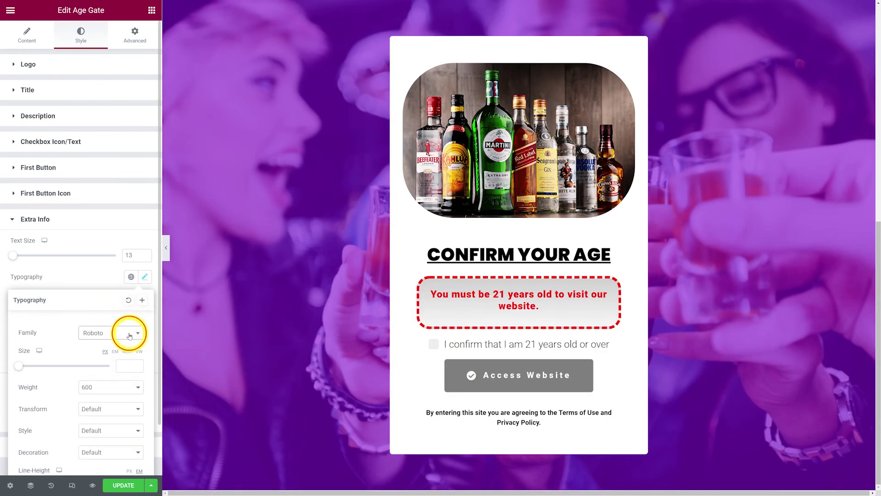
pyautogui.click(137, 389)
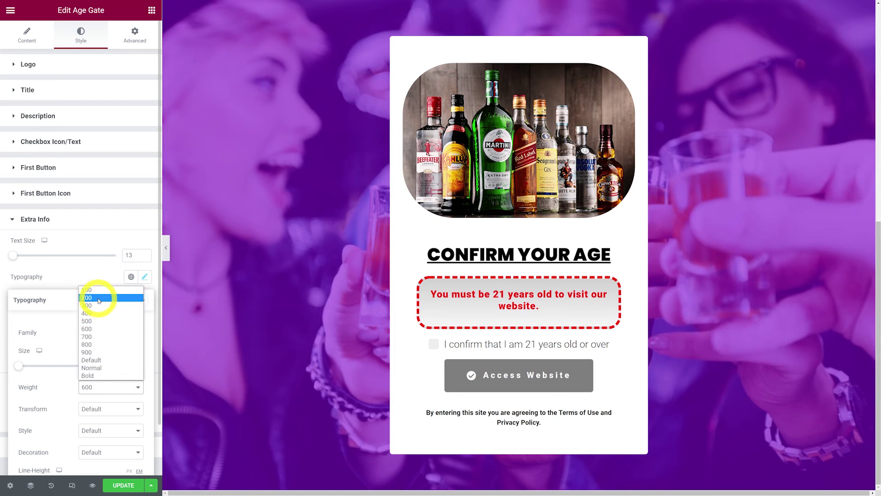
pyautogui.click(98, 305)
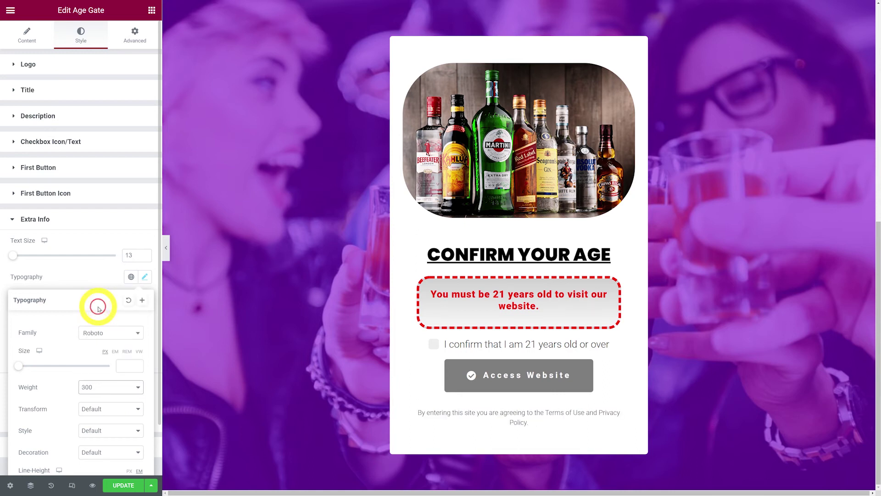
pyautogui.click(88, 274)
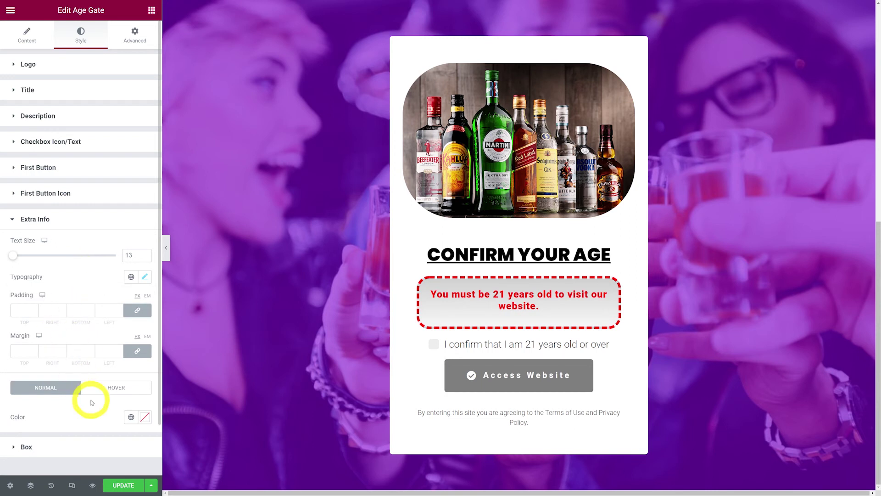
pyautogui.click(141, 423)
pyautogui.moveTo(133, 331); pyautogui.dragTo(3, 387)
pyautogui.click(116, 252)
pyautogui.click(63, 458)
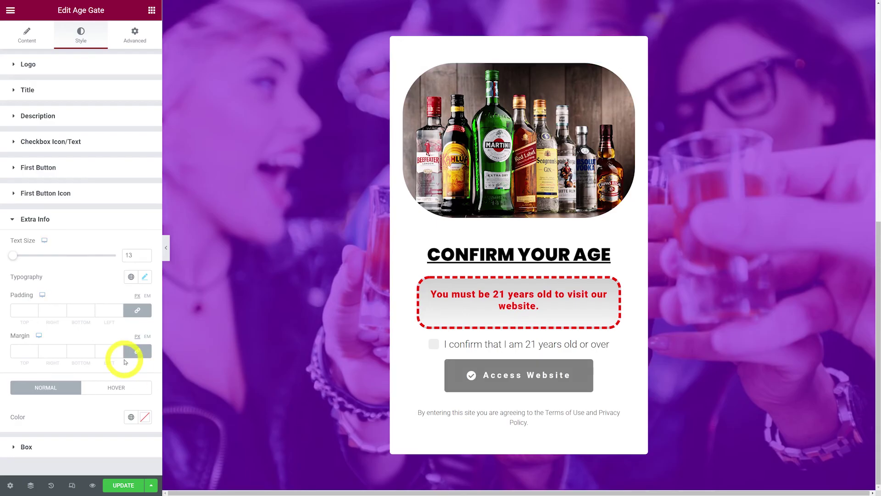
# Enable custom box positioning and shift the popup box with a left offset of 10%.
pyautogui.click(30, 446)
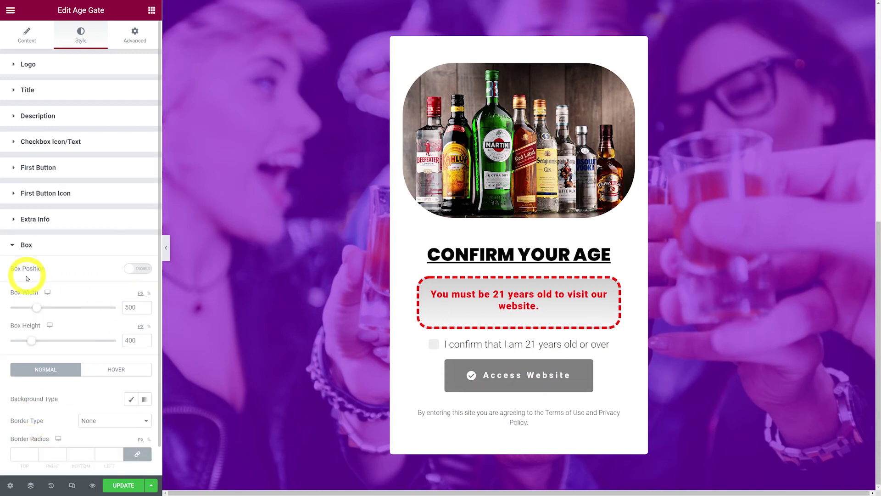
pyautogui.click(138, 269)
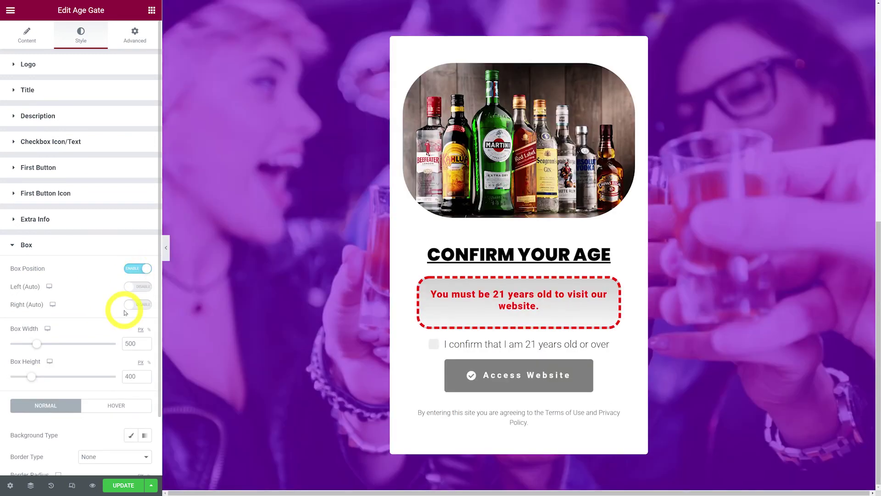
pyautogui.click(133, 286)
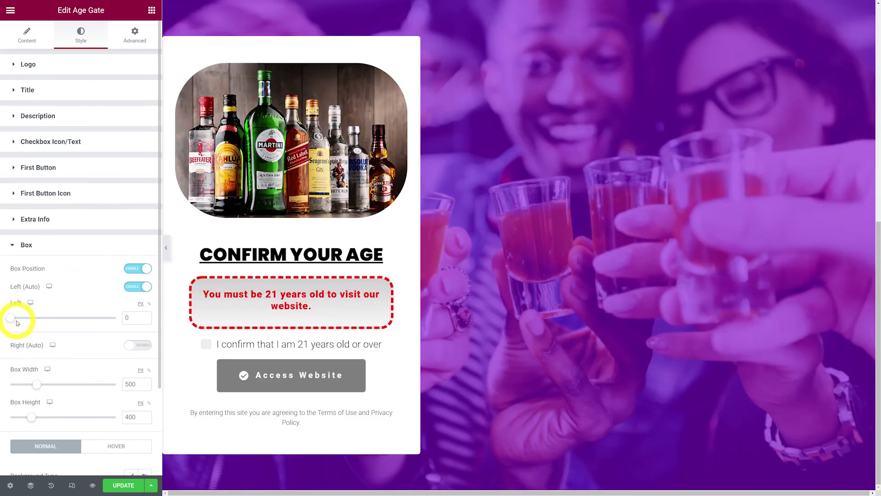
pyautogui.moveTo(12, 320); pyautogui.dragTo(50, 317)
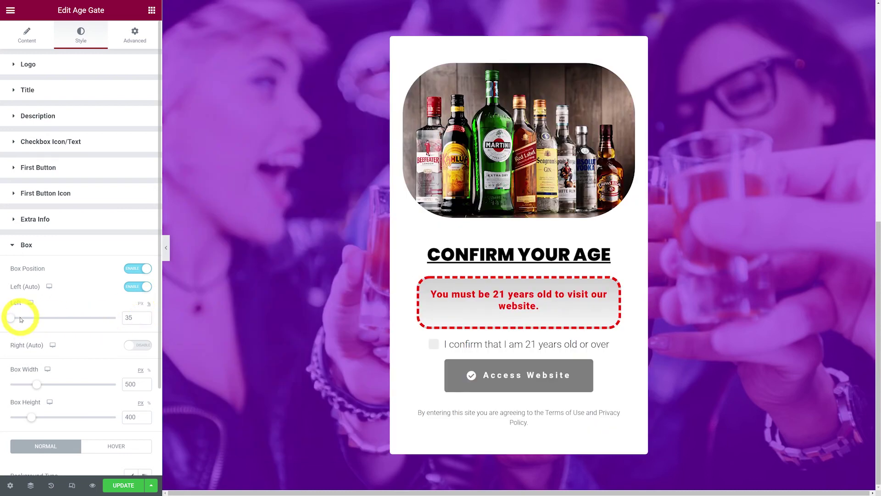
pyautogui.moveTo(12, 321); pyautogui.dragTo(21, 322)
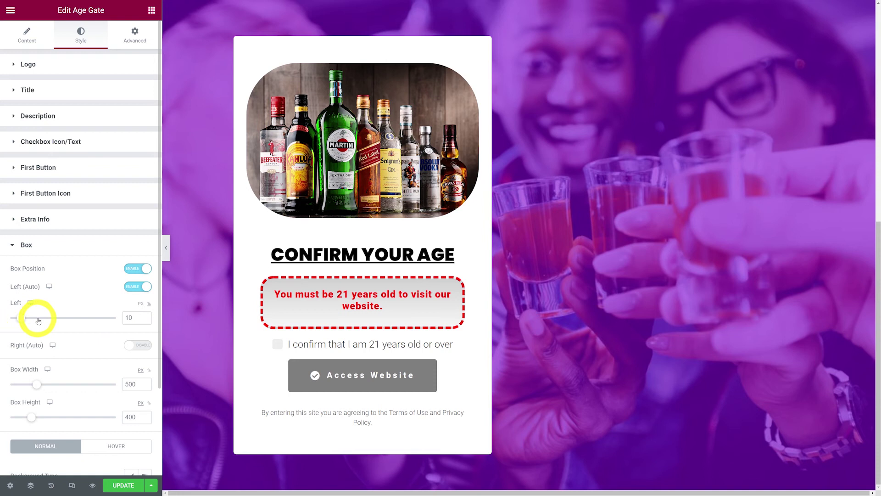
# Disable the box's left offset and enable a right offset of 7% instead.
pyautogui.click(137, 287)
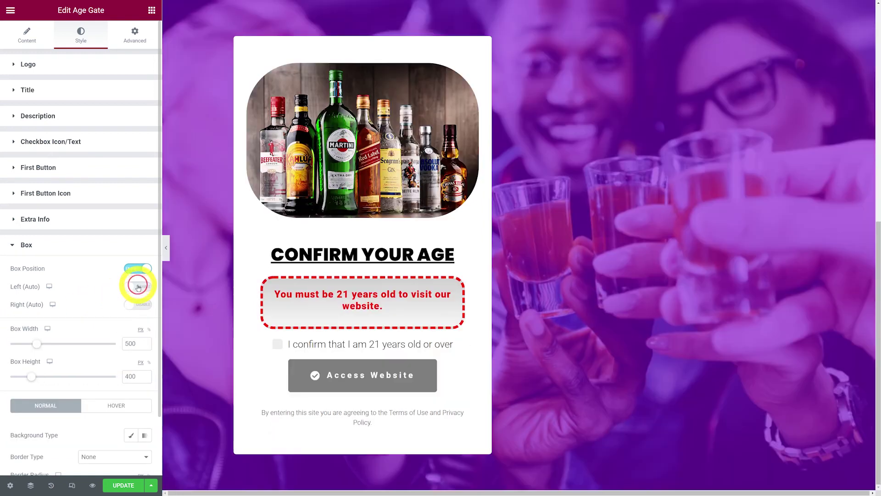
pyautogui.click(140, 304)
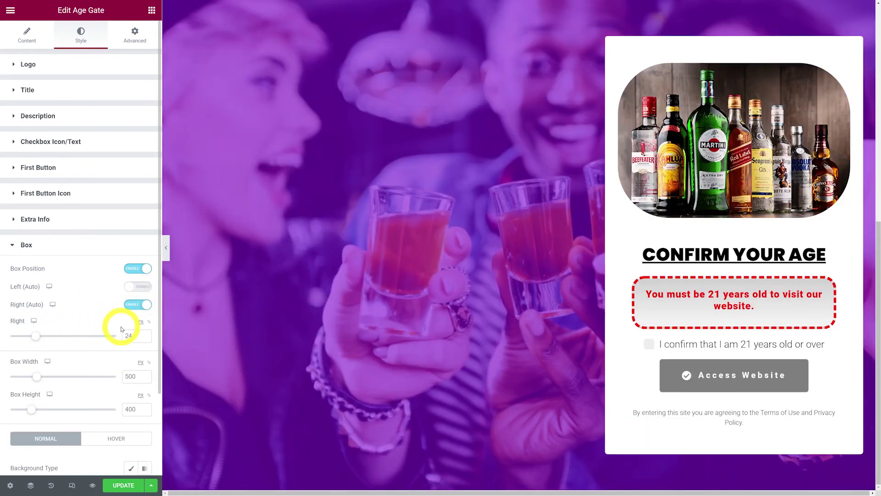
pyautogui.moveTo(35, 339); pyautogui.dragTo(57, 339)
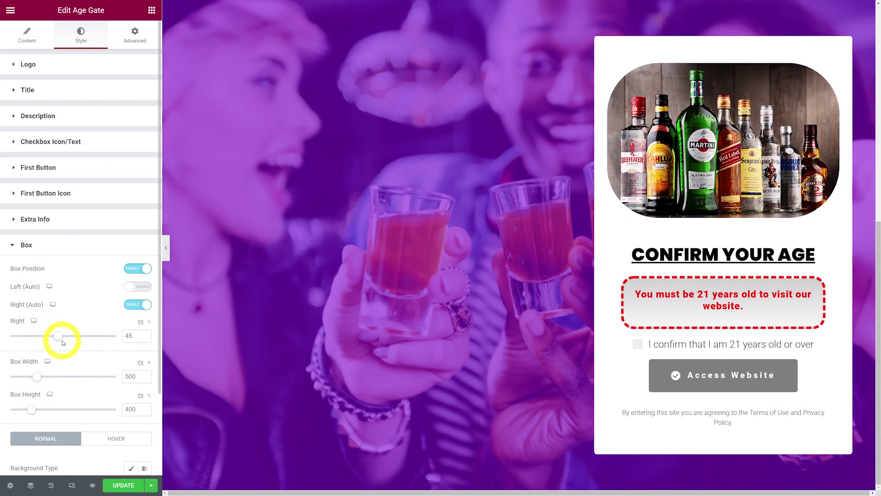
pyautogui.click(149, 322)
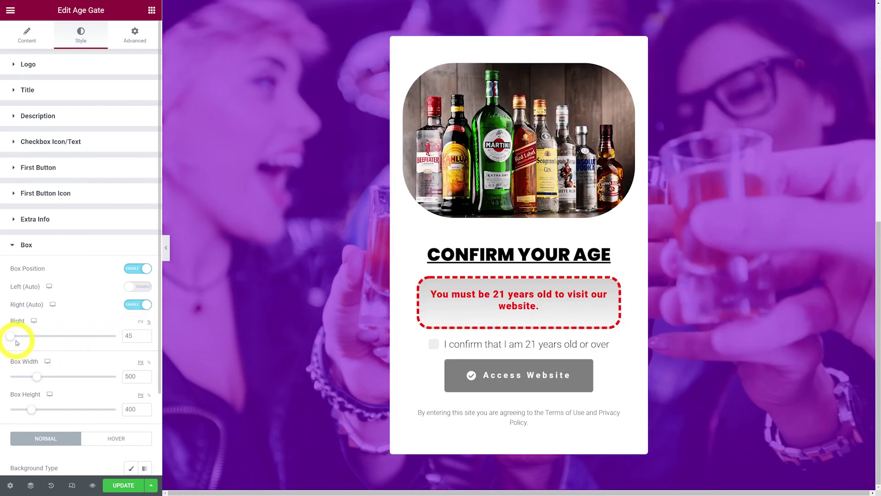
pyautogui.moveTo(13, 338); pyautogui.dragTo(18, 336)
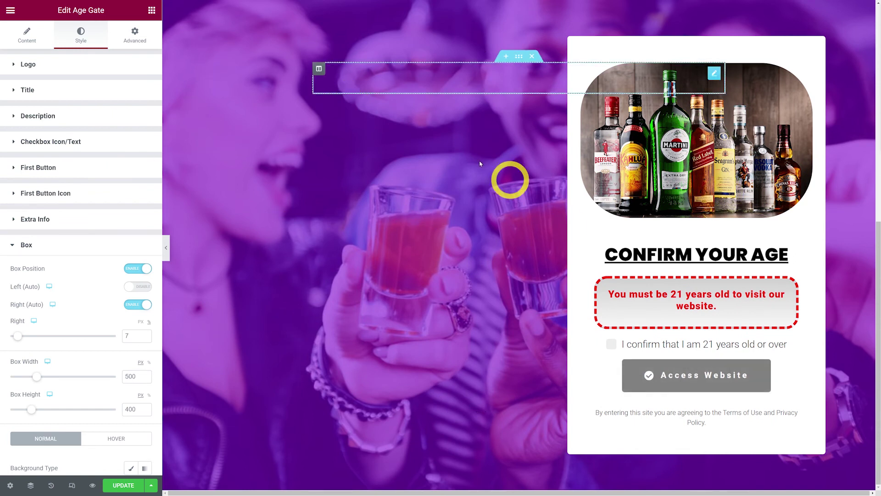
# Check the box position in the tablet preview, return to desktop and turn custom box positioning off.
pyautogui.click(53, 305)
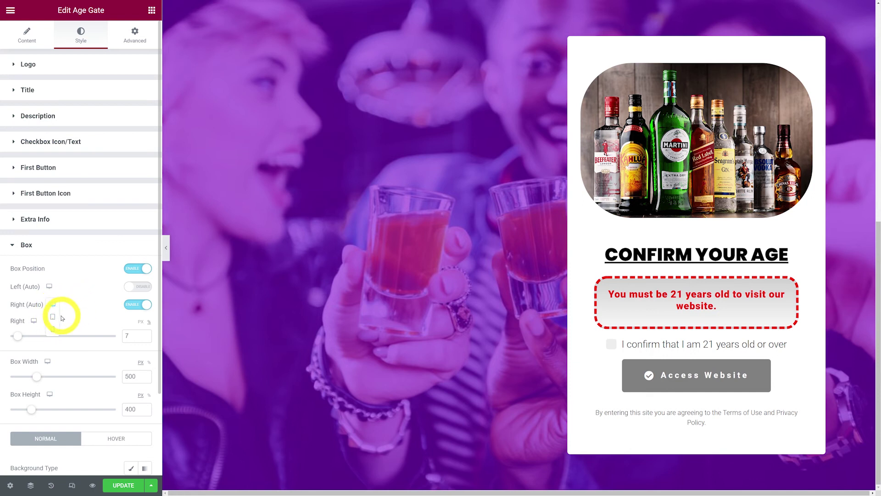
pyautogui.click(54, 318)
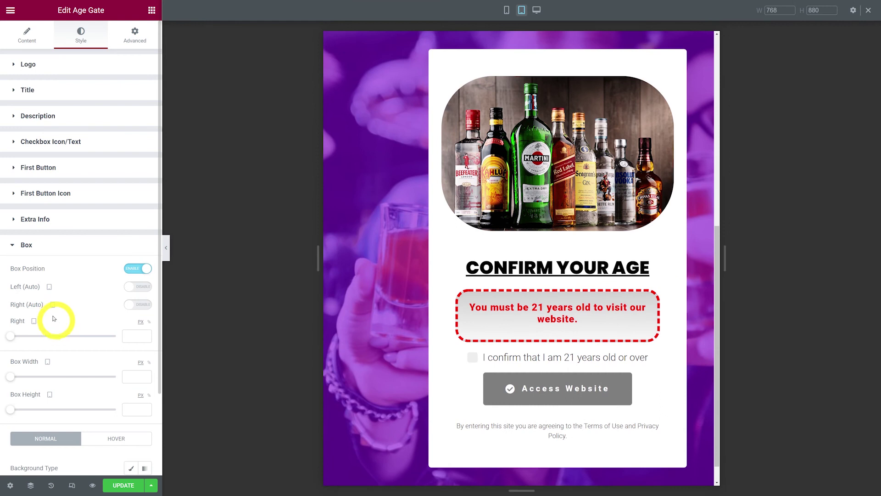
pyautogui.click(53, 326)
pyautogui.click(53, 316)
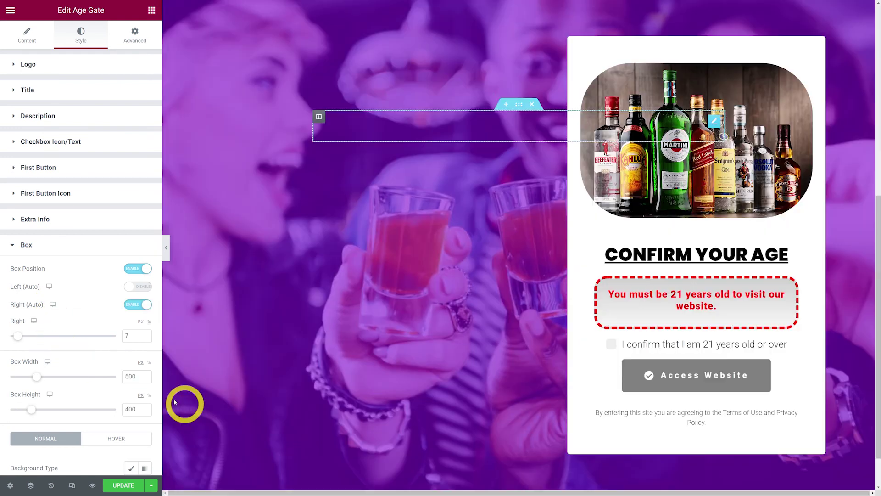
pyautogui.click(140, 268)
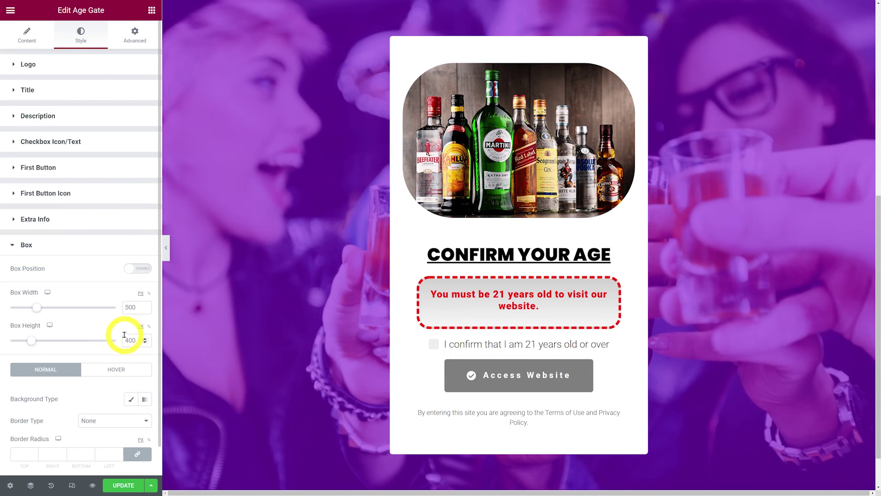
# Set the popup box width to 580 px and its height to 850 px.
pyautogui.moveTo(40, 307); pyautogui.dragTo(42, 309)
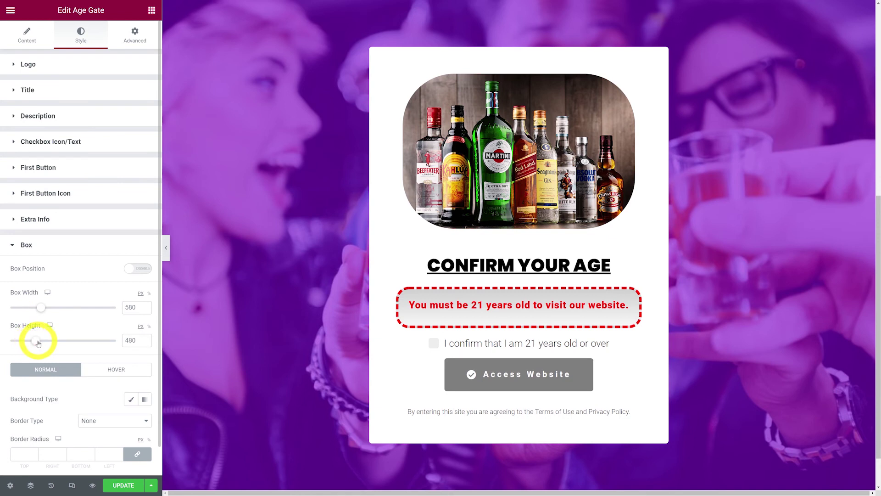
pyautogui.moveTo(54, 344); pyautogui.dragTo(57, 344)
# Give the box's normal state a classic background in pale lavender (#E7E3FF).
pyautogui.scroll(-1, 56, 344)
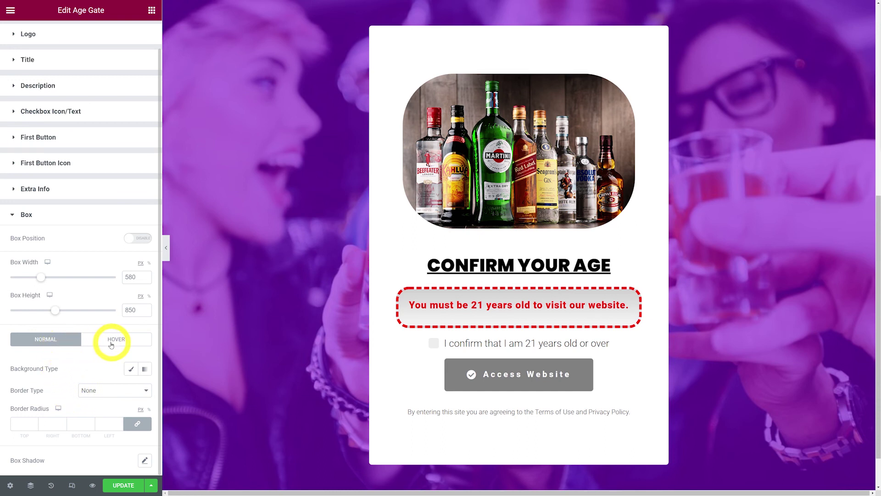
pyautogui.click(132, 370)
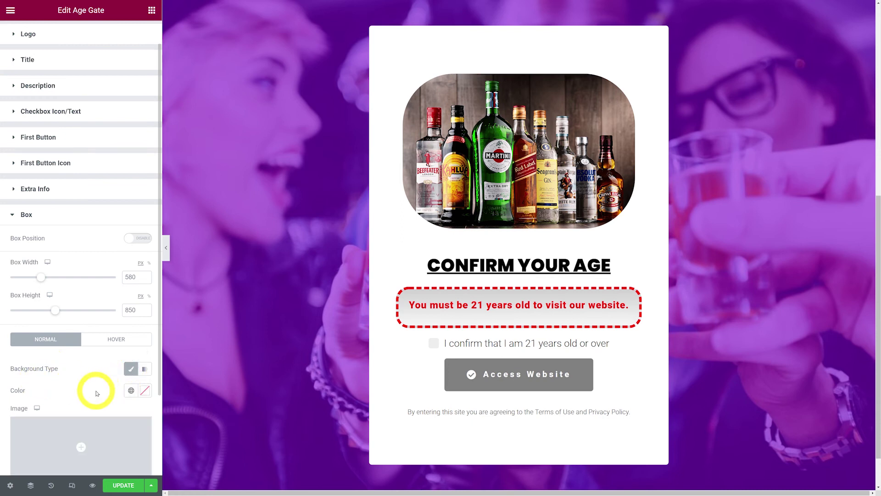
pyautogui.scroll(-2, 95, 384)
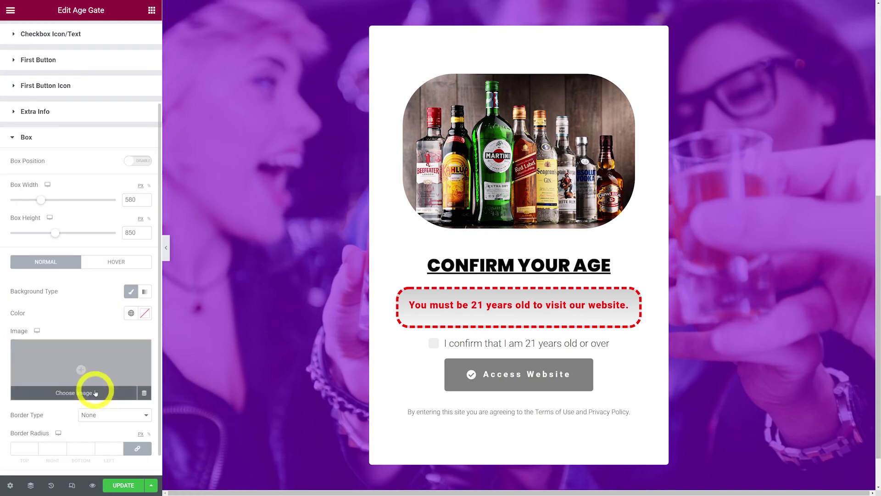
pyautogui.click(145, 315)
pyautogui.click(108, 446)
pyautogui.moveTo(98, 443); pyautogui.dragTo(39, 349)
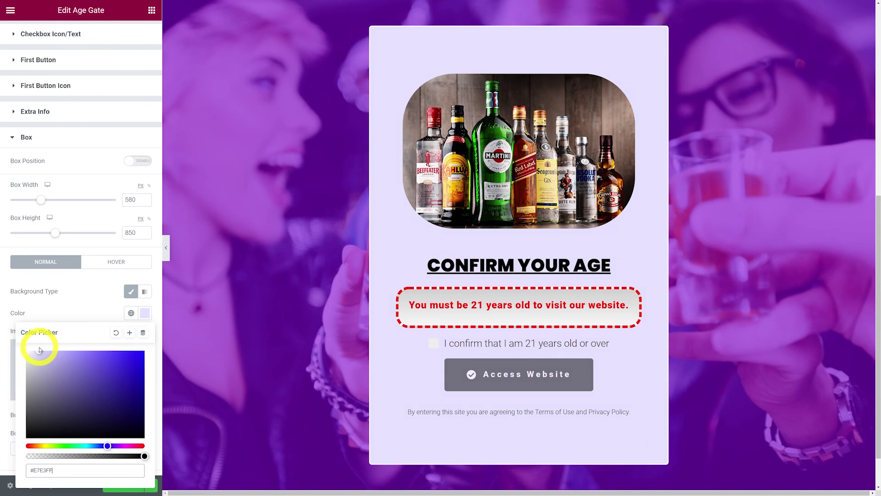
pyautogui.click(76, 296)
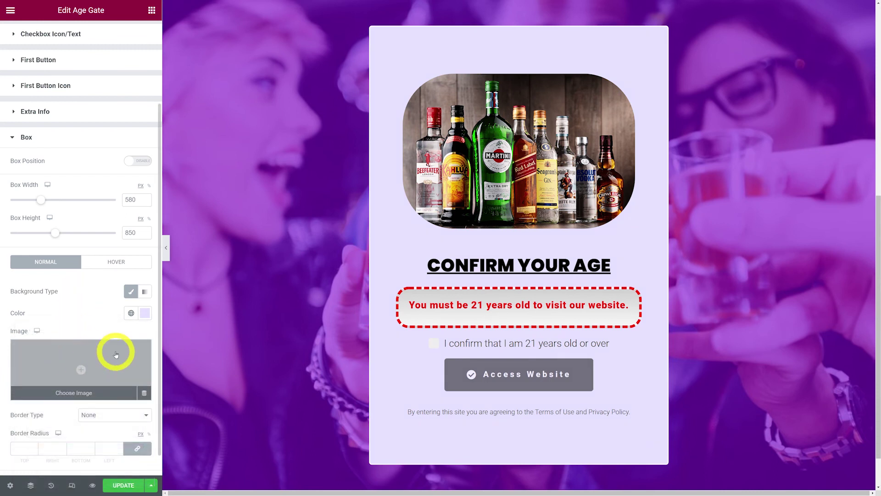
# Add a solid border 5 px wide on all sides of the popup box.
pyautogui.scroll(-1, 113, 349)
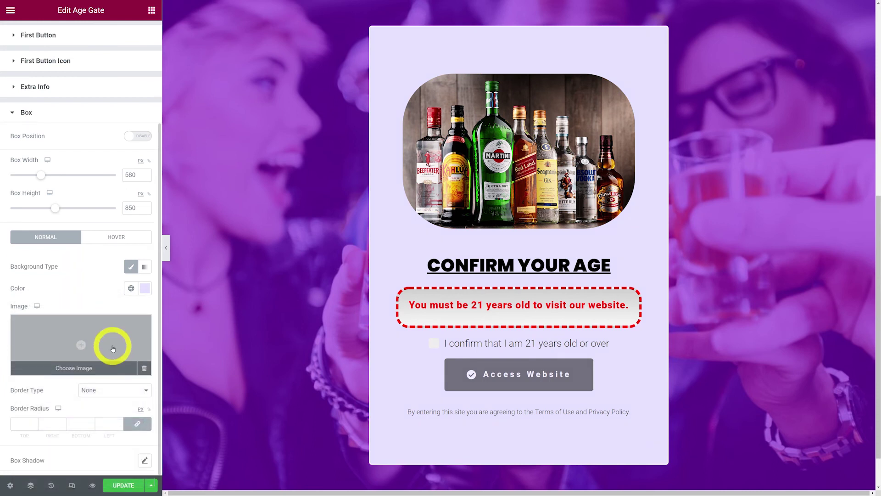
pyautogui.click(146, 391)
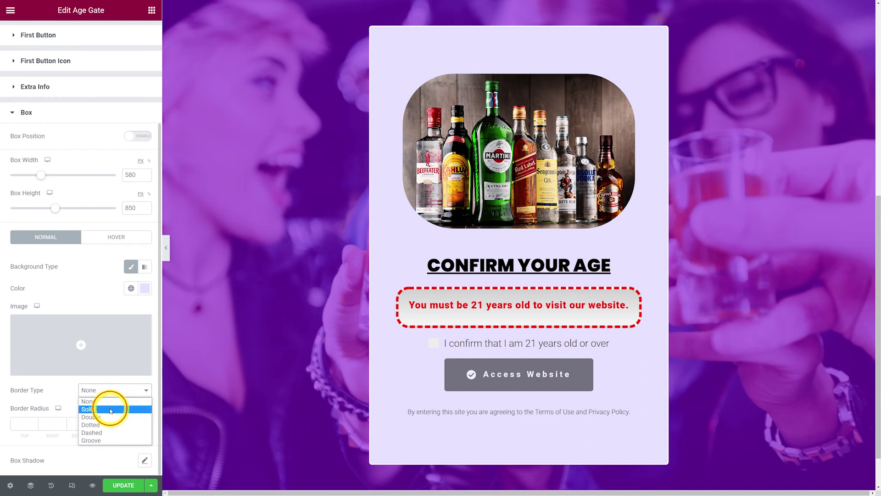
pyautogui.click(110, 410)
pyautogui.scroll(-3, 88, 409)
pyautogui.click(26, 361)
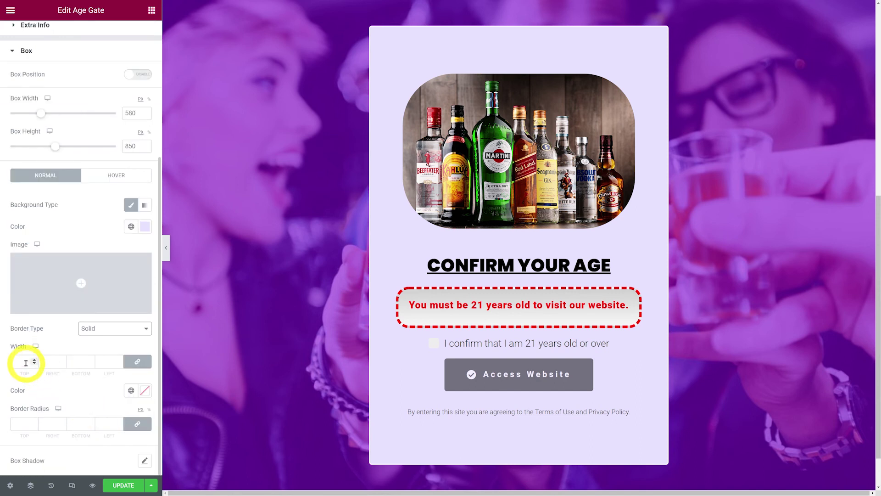
pyautogui.write('5')
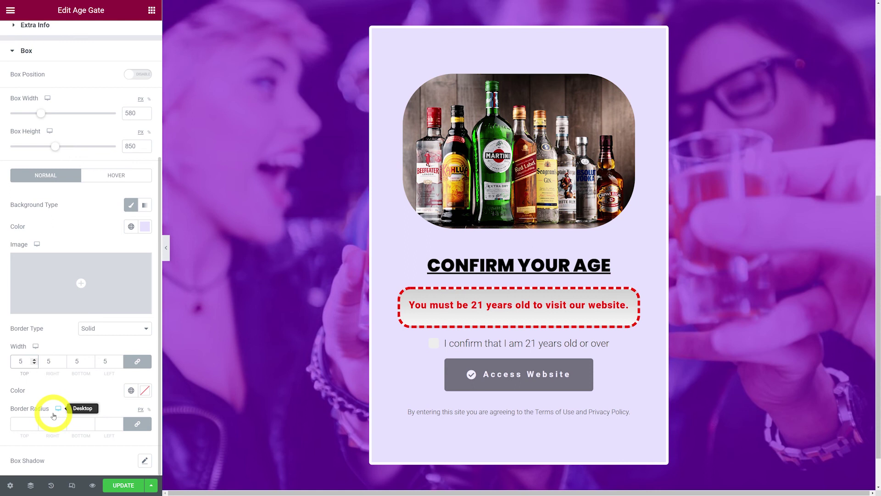
# Set the box's border color to light purple (#C4AAFF) and its border radius to 25 px on all corners.
pyautogui.click(148, 391)
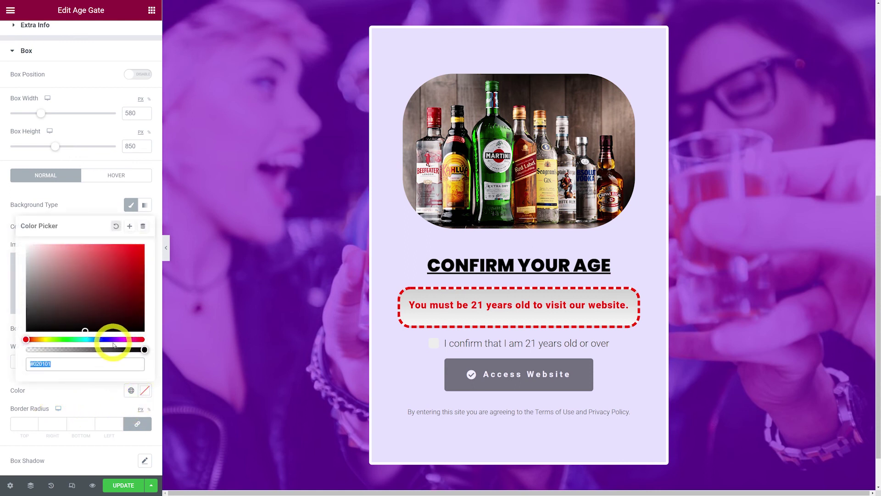
pyautogui.click(111, 339)
pyautogui.moveTo(87, 273); pyautogui.dragTo(67, 243)
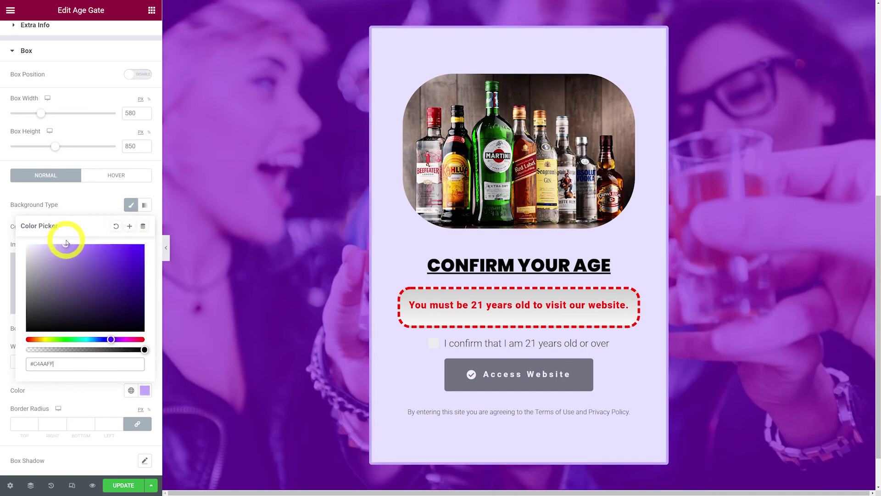
pyautogui.click(79, 201)
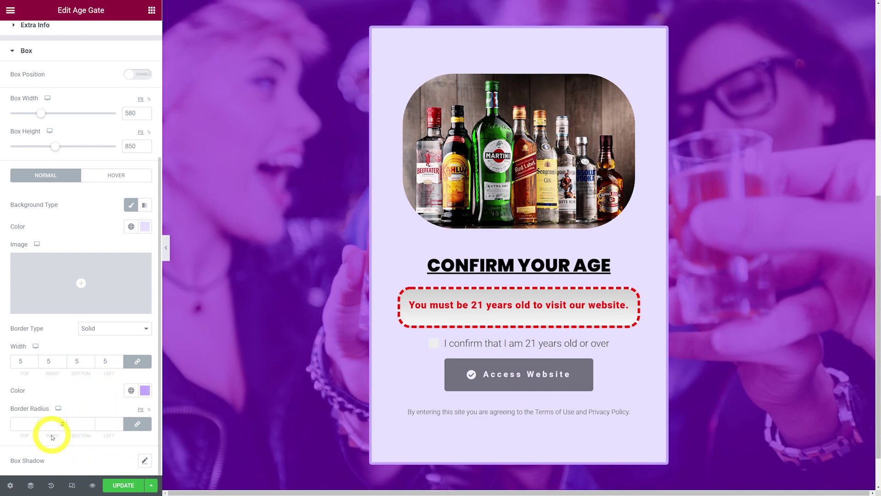
pyautogui.click(23, 424)
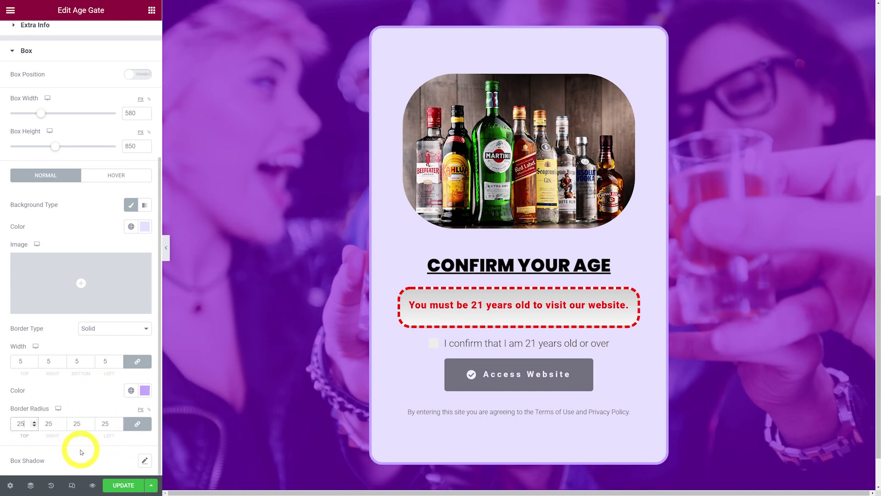
pyautogui.click(93, 404)
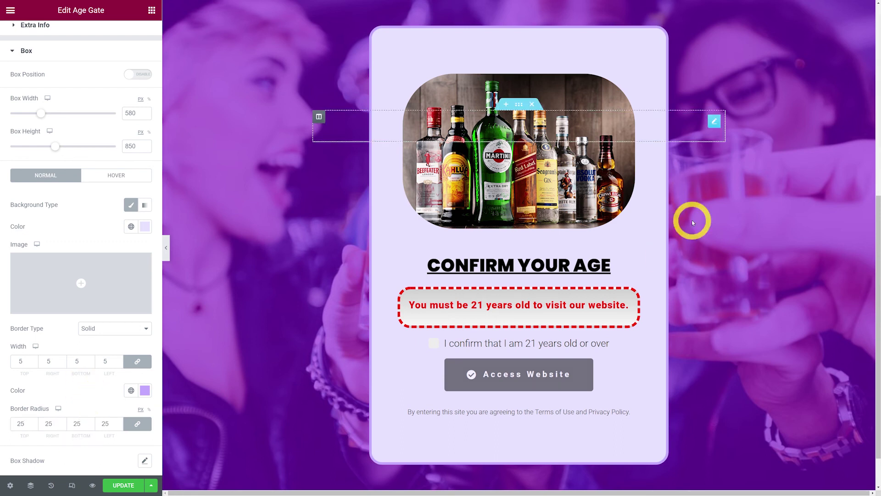
# Add an outline shadow to the popup box with horizontal and vertical offsets of 20 and an increased blur.
pyautogui.click(144, 461)
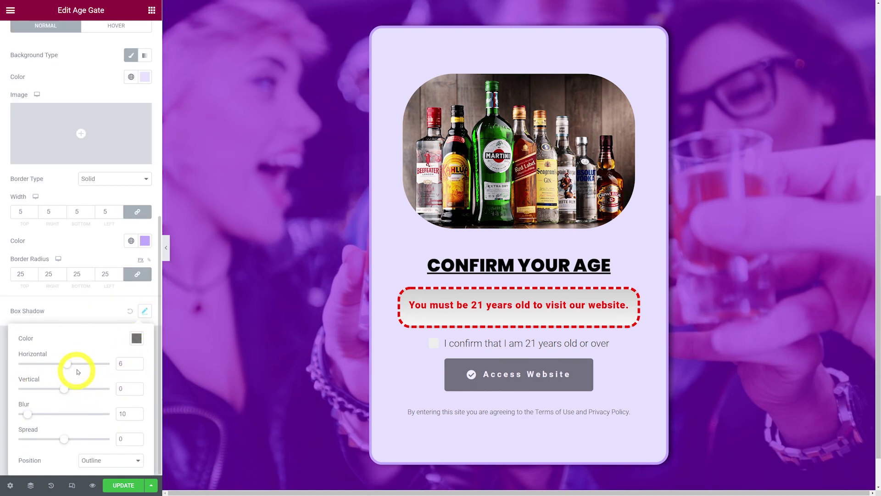
pyautogui.moveTo(70, 368); pyautogui.dragTo(71, 365)
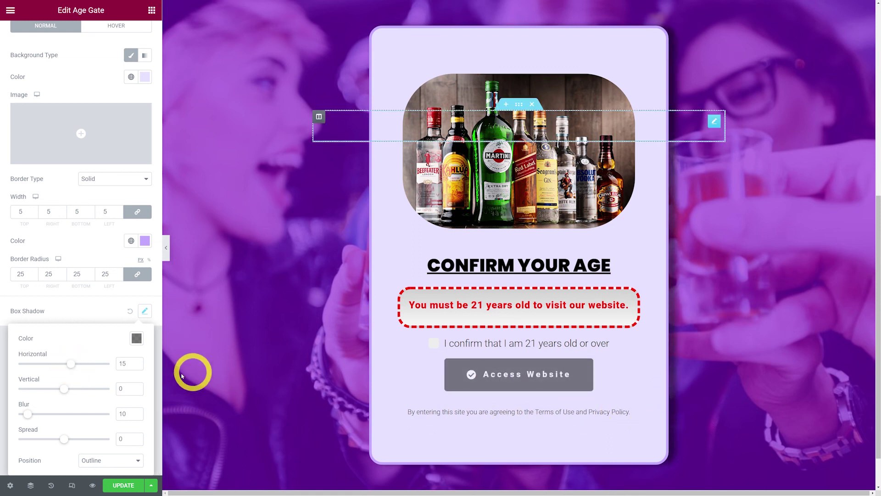
pyautogui.moveTo(71, 366); pyautogui.dragTo(73, 393)
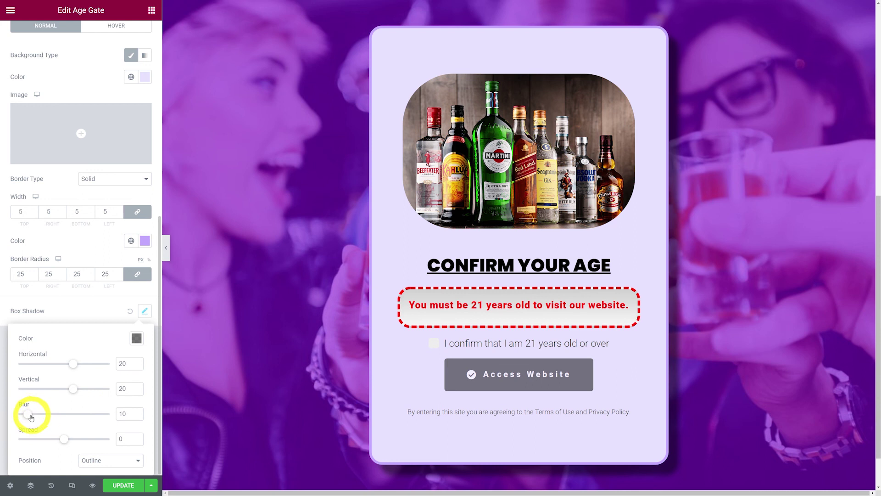
pyautogui.moveTo(36, 417)
pyautogui.mouseDown()
pyautogui.moveTo(48, 419)
pyautogui.moveTo(40, 418)
pyautogui.mouseUp()
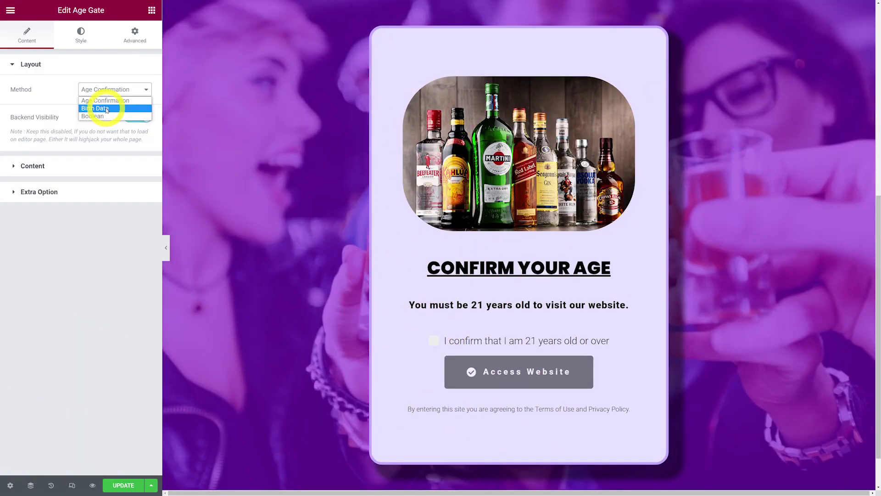
# Switch the age gate's method to Birth Date and set its minimum age limit to 21.
pyautogui.click(105, 109)
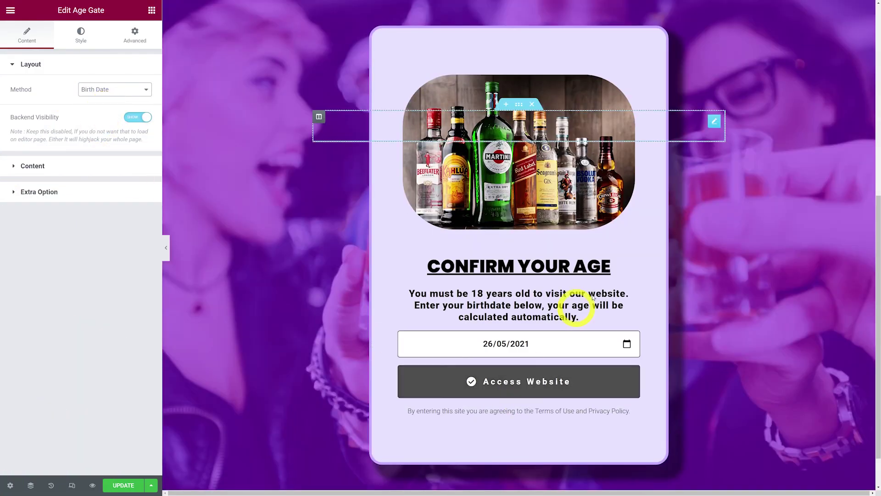
pyautogui.click(80, 172)
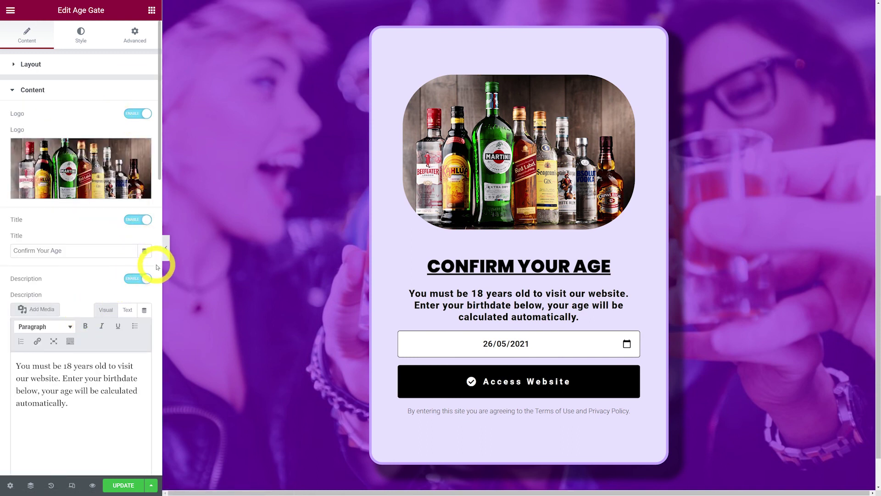
pyautogui.scroll(-7, 157, 264)
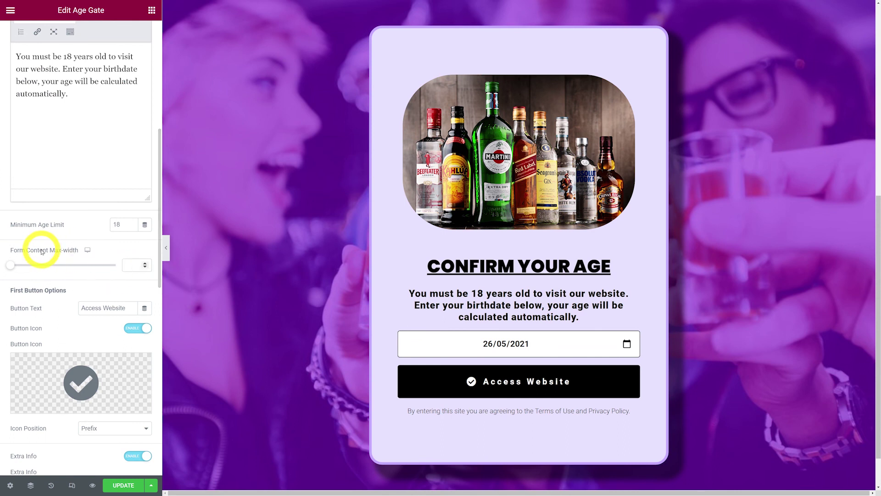
pyautogui.moveTo(121, 226); pyautogui.dragTo(98, 235)
pyautogui.write('21')
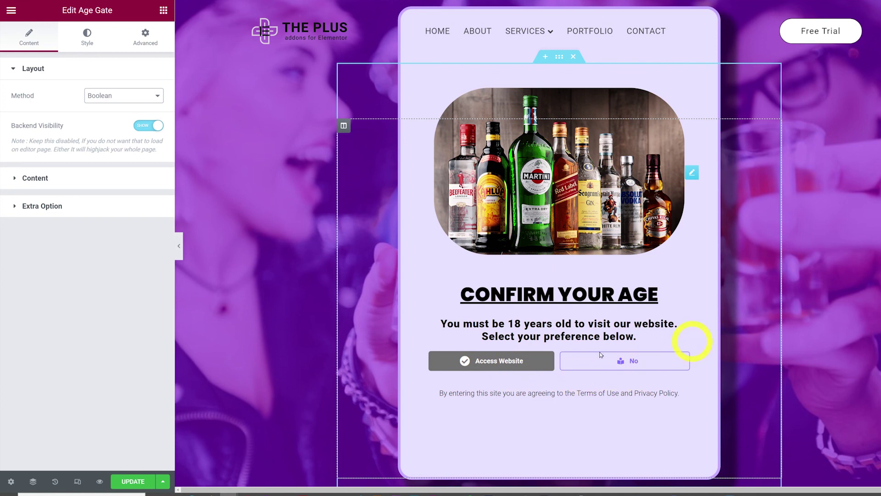
# Change the first button's text to "Yes, I Agree" in the content settings of the Boolean age gate.
pyautogui.click(80, 184)
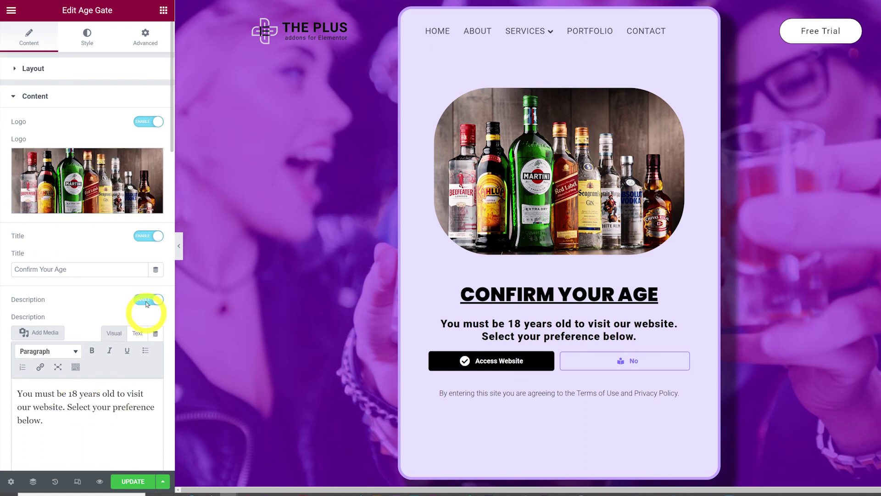
pyautogui.scroll(-9, 169, 293)
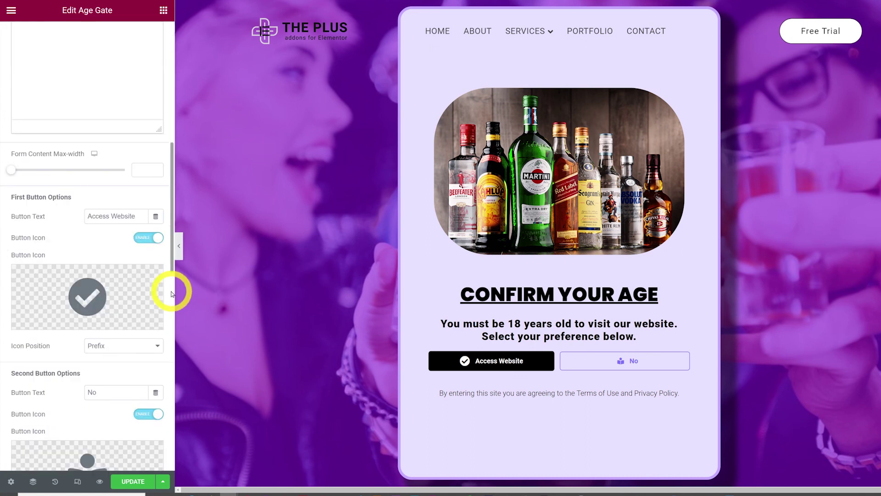
pyautogui.moveTo(138, 220); pyautogui.dragTo(76, 222)
pyautogui.write('Yes, ')
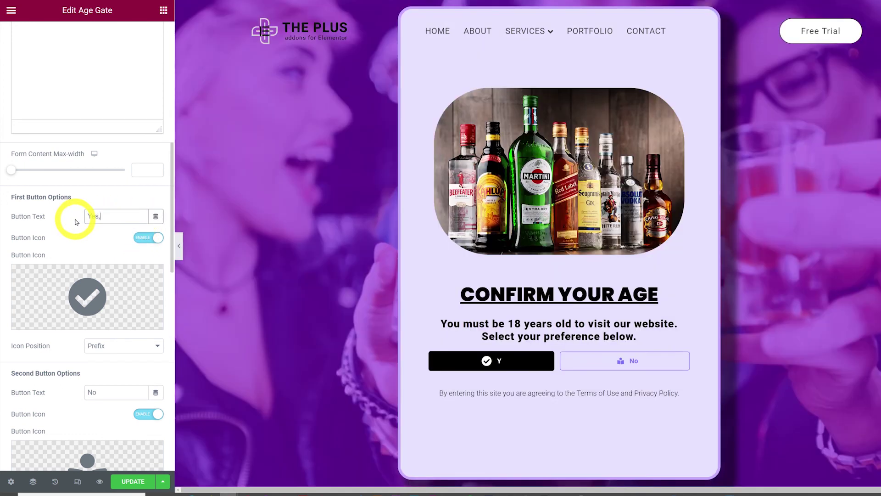
pyautogui.write('I Agree')
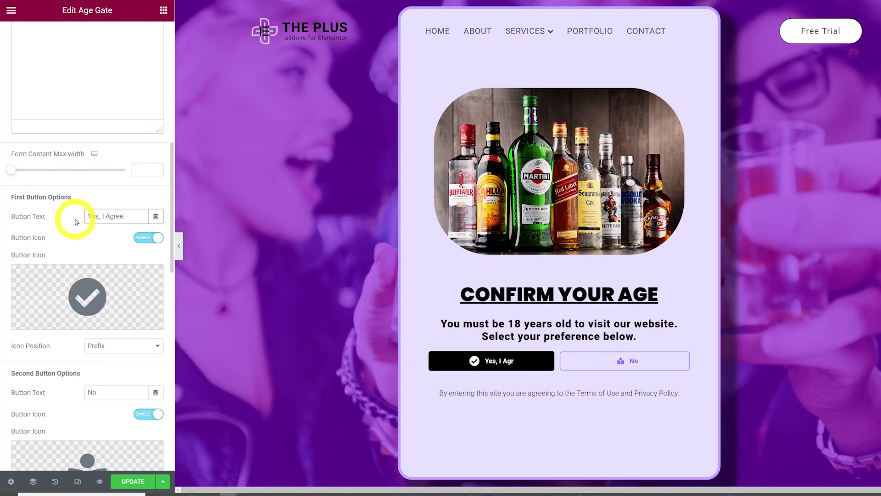
pyautogui.scroll(-2, 142, 304)
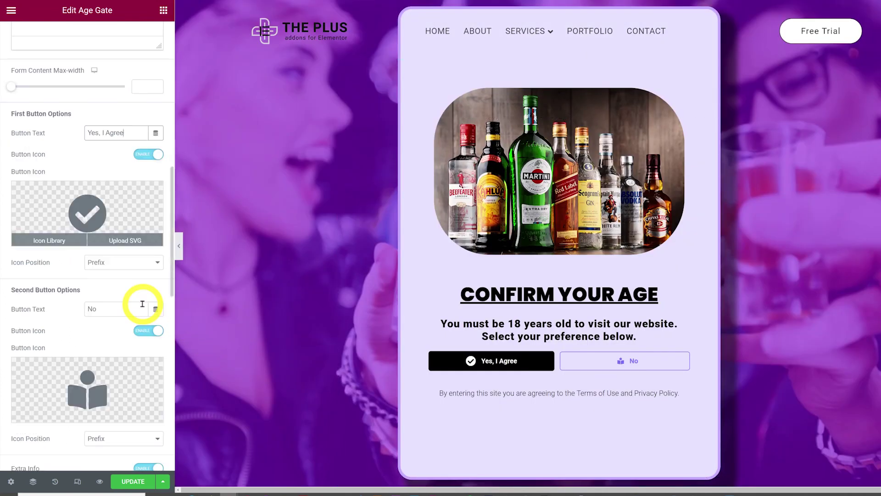